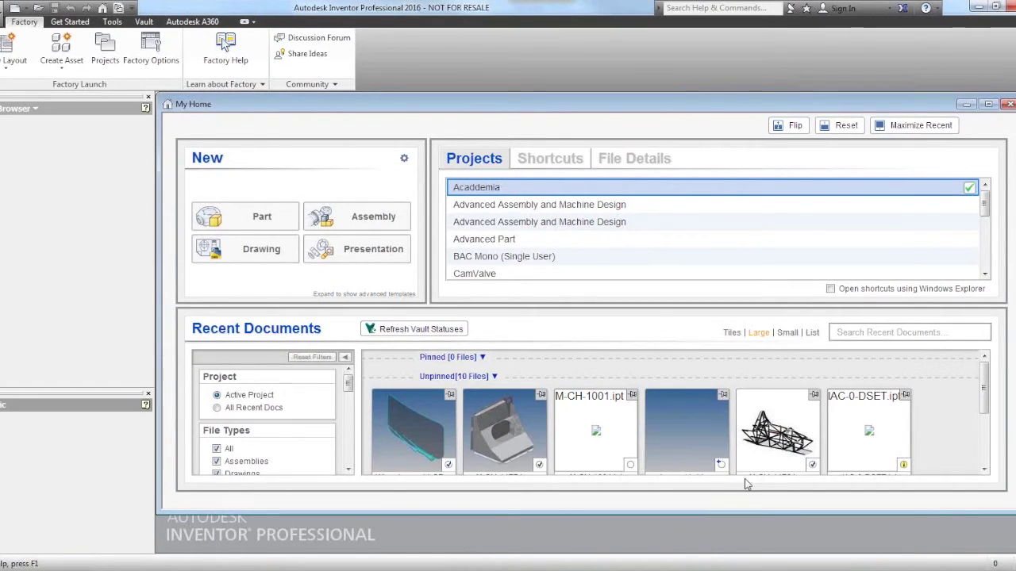
# Step: Show the Vault commands in Inventor and PowerPoint, and return to Inventor
pyautogui.moveTo(746, 477)
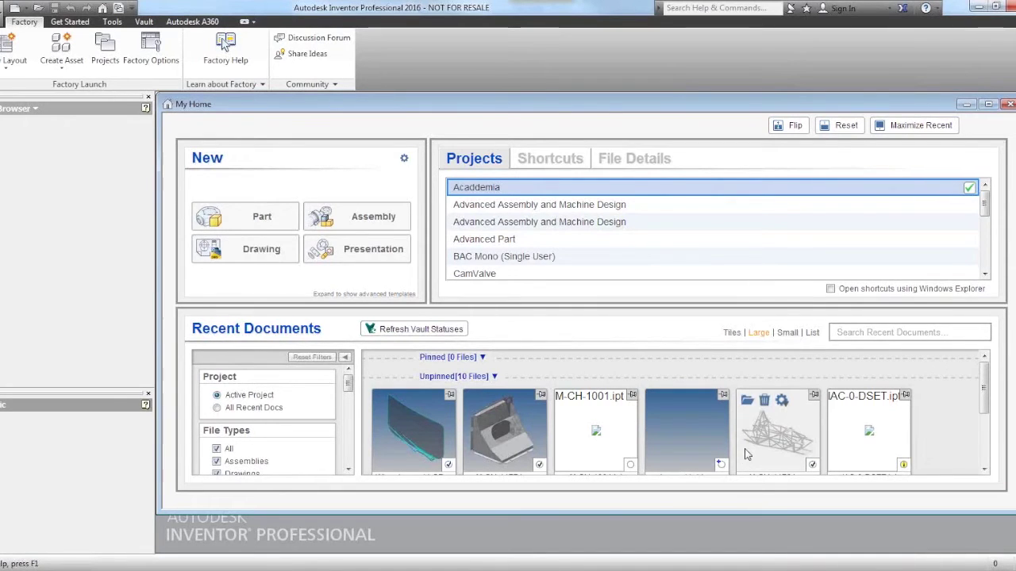
pyautogui.moveTo(834, 442)
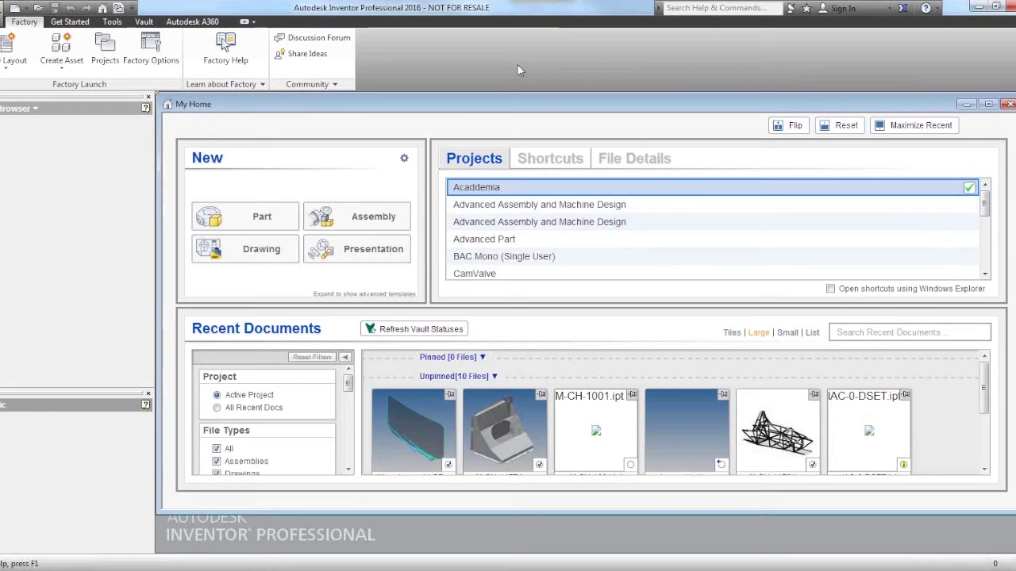
pyautogui.click(145, 22)
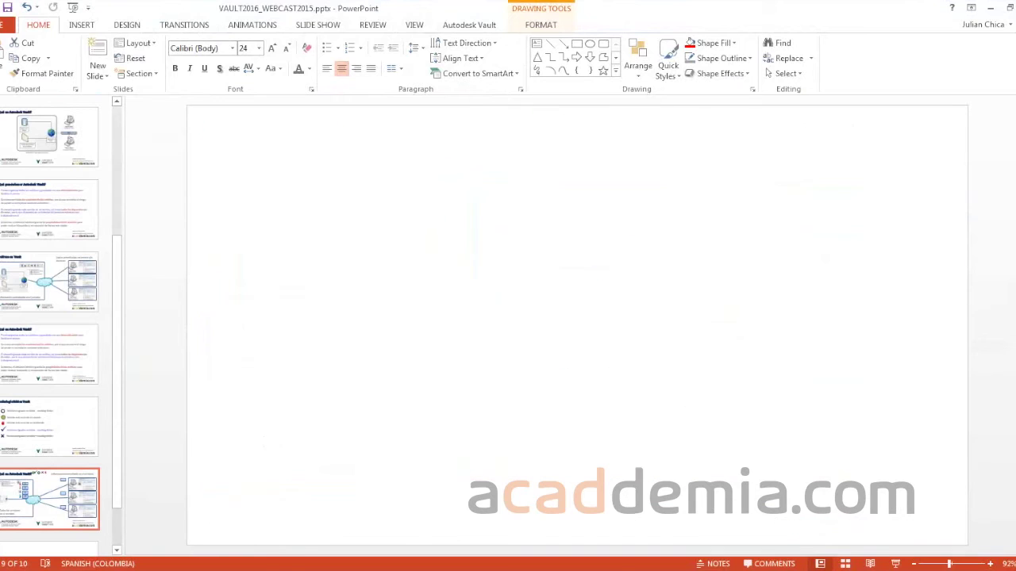
pyautogui.click(473, 27)
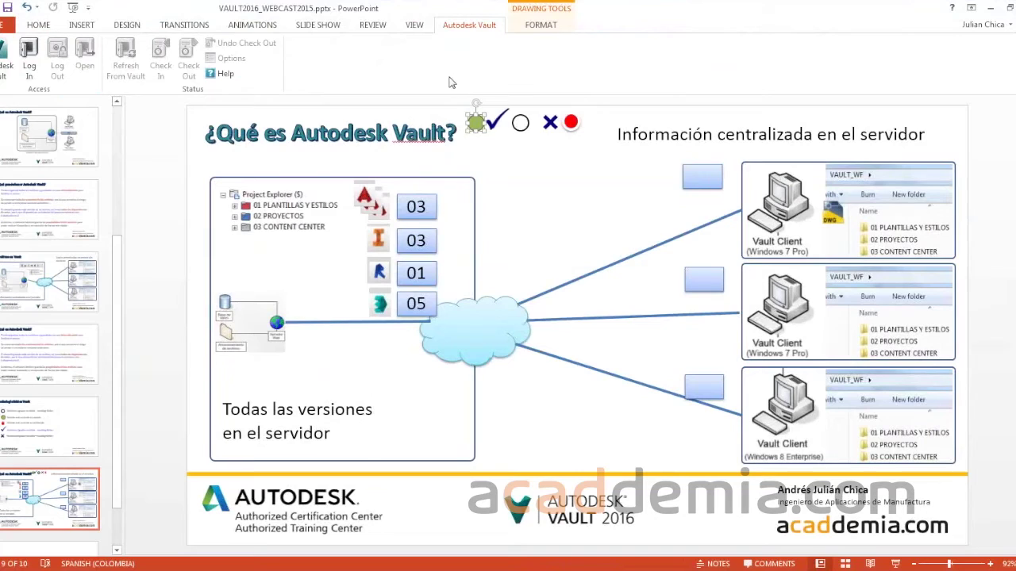
pyautogui.click(991, 10)
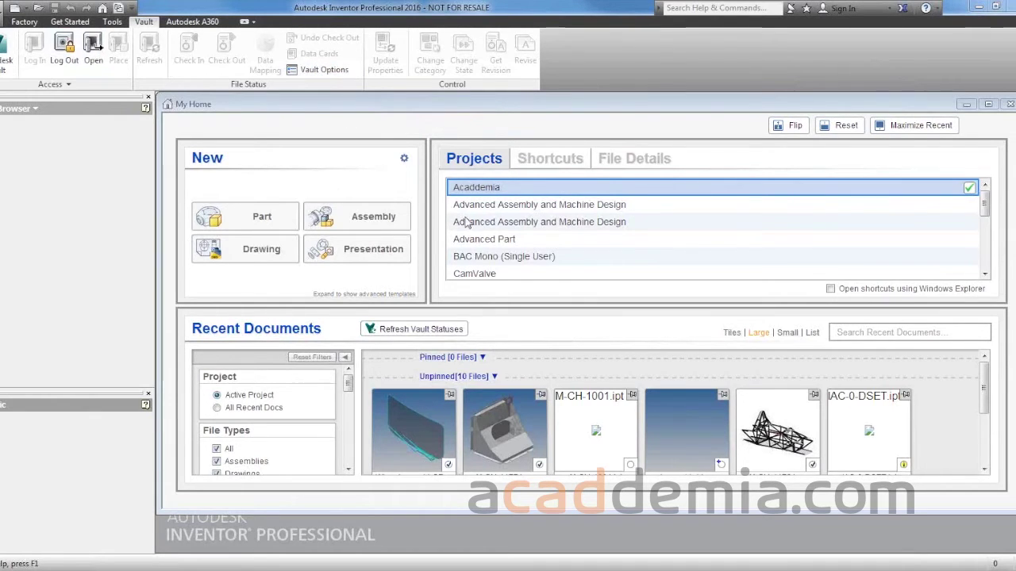
# Step: Start opening a file from Vault in Inventor, and enlarge and reposition the file selection dialog
pyautogui.moveTo(488, 437)
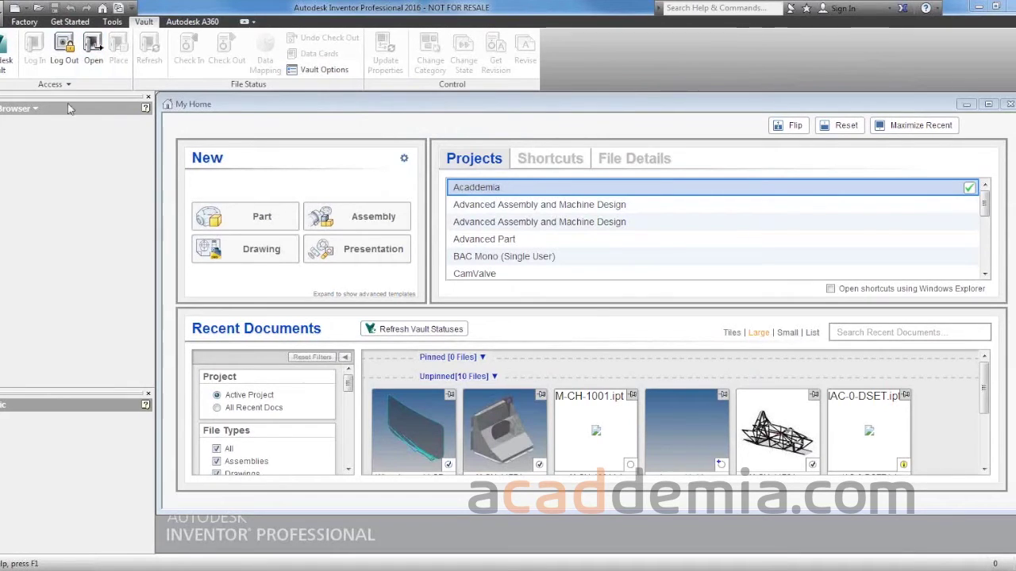
pyautogui.click(94, 54)
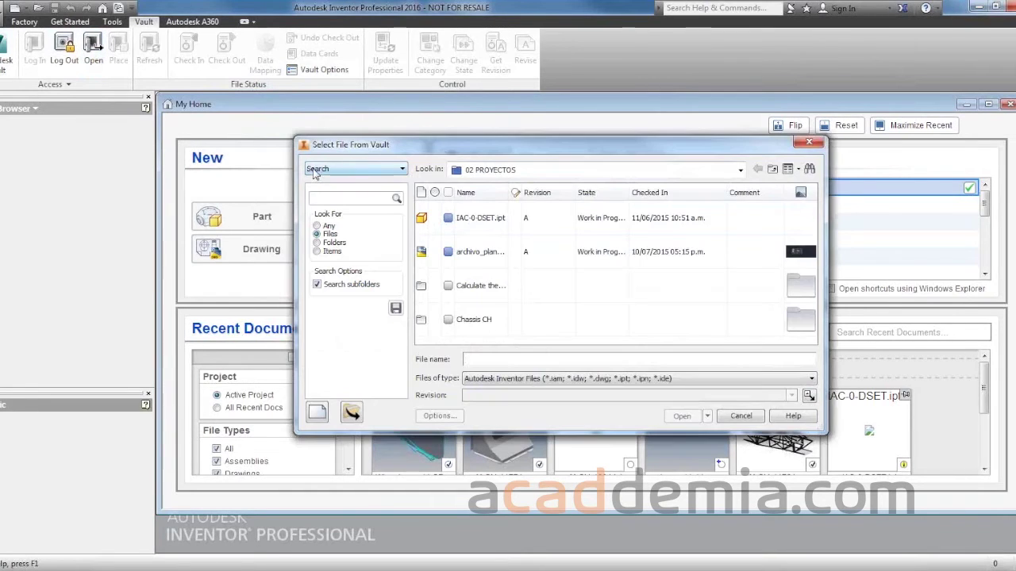
pyautogui.moveTo(450, 142); pyautogui.dragTo(368, 121)
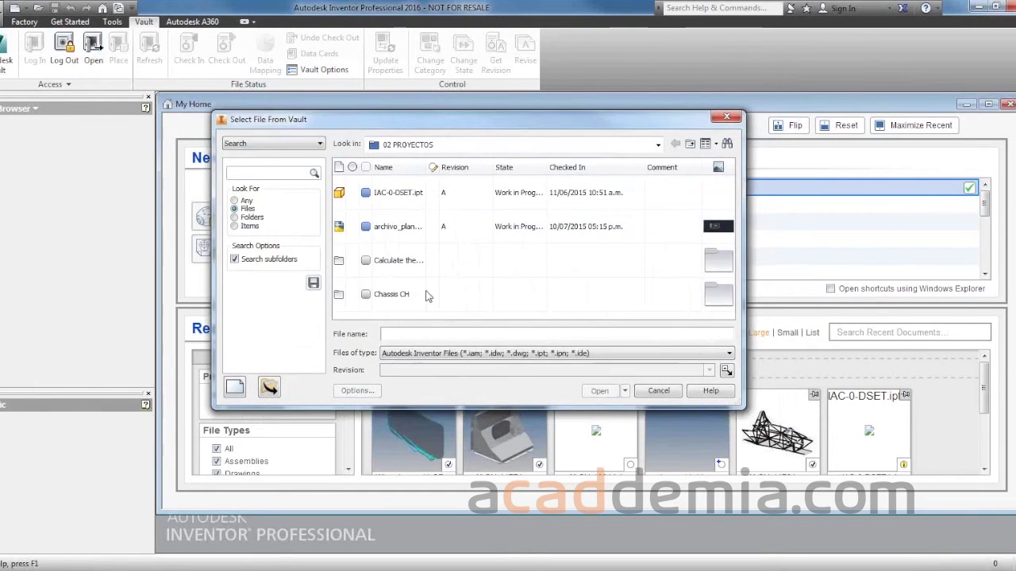
pyautogui.moveTo(305, 118); pyautogui.dragTo(175, 43)
pyautogui.moveTo(643, 343); pyautogui.dragTo(947, 515)
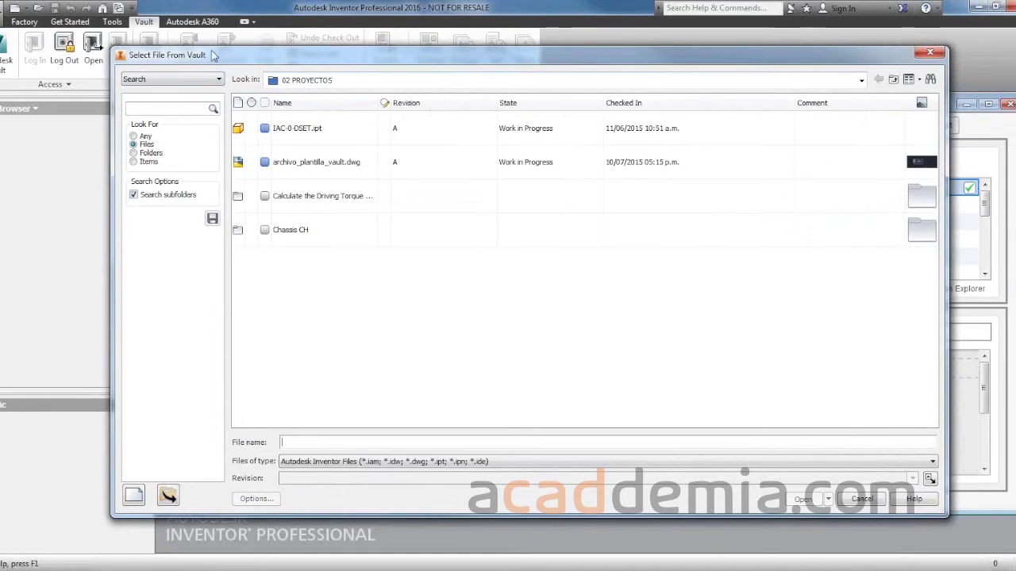
pyautogui.moveTo(217, 57); pyautogui.dragTo(205, 84)
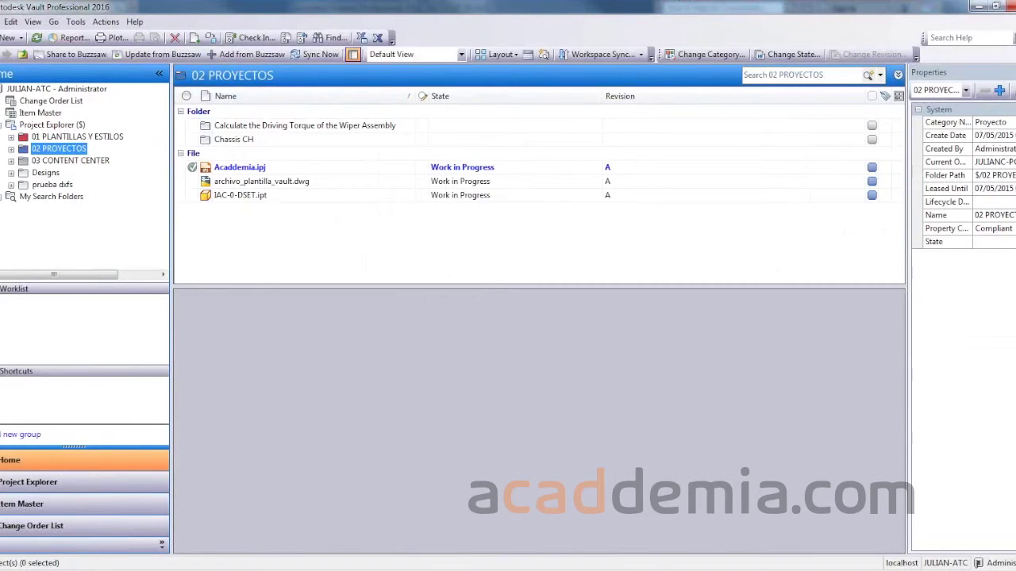
pyautogui.moveTo(529, 569)
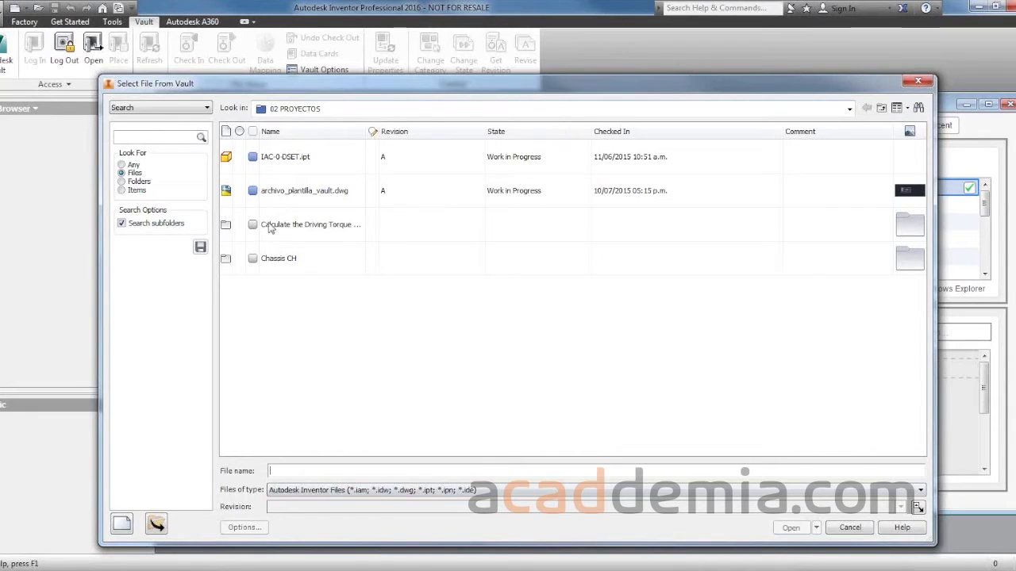
# Step: Browse from the vault root through 02 PROYECTOS and Calculate the Driving Torque of the Wiper Assembly to the Workspace folder
pyautogui.click(321, 111)
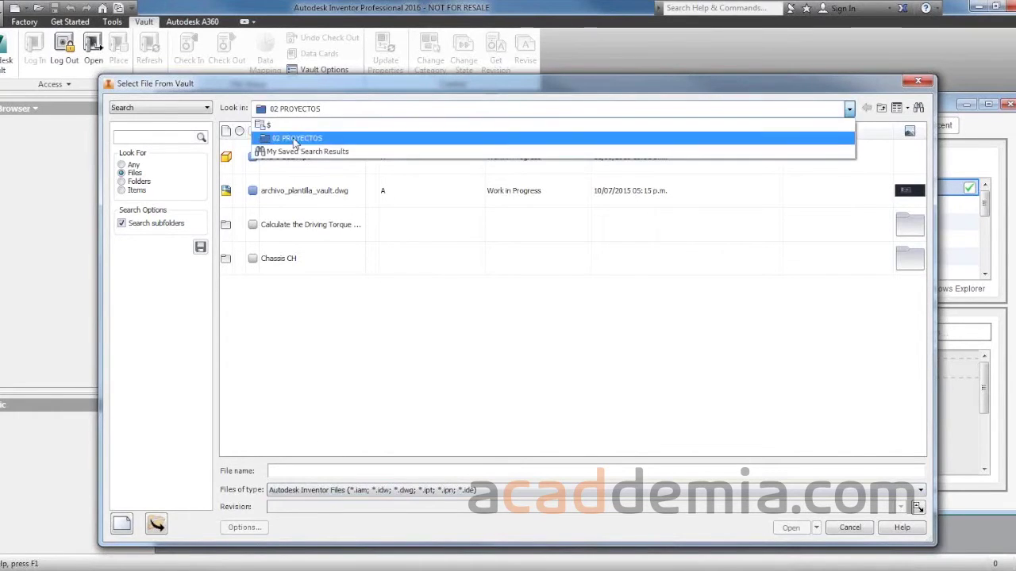
pyautogui.click(301, 121)
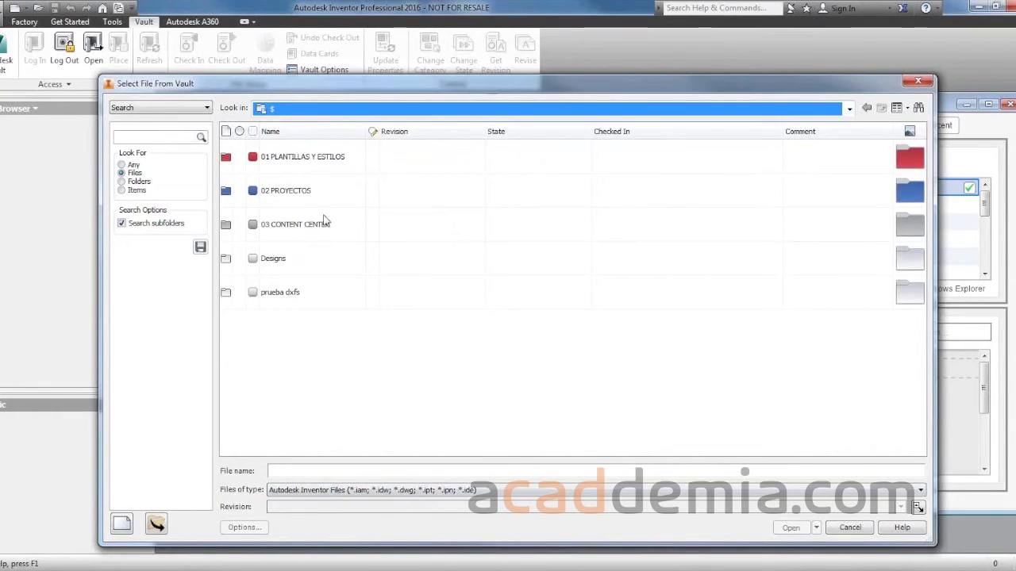
pyautogui.doubleClick(280, 197)
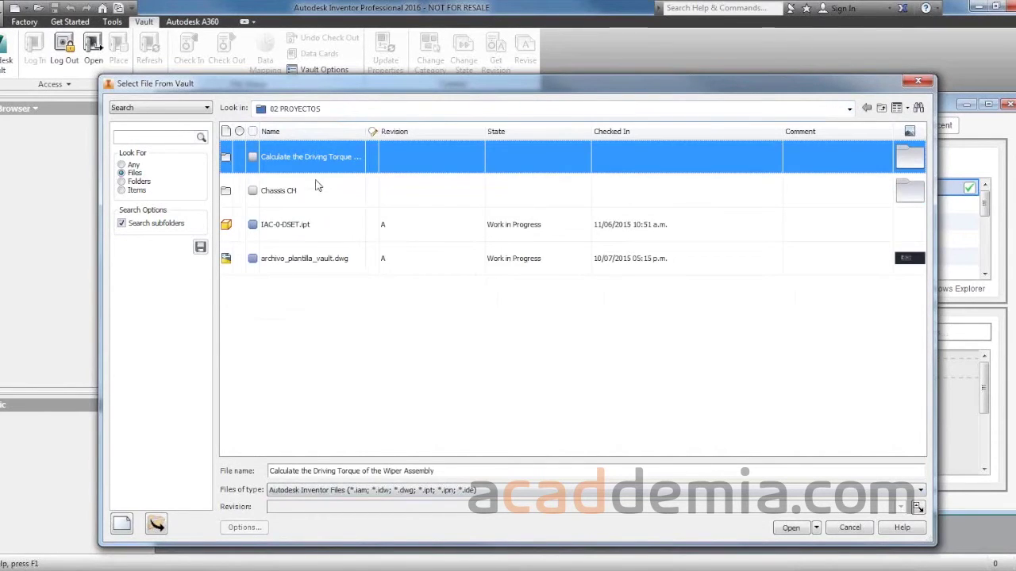
pyautogui.doubleClick(313, 163)
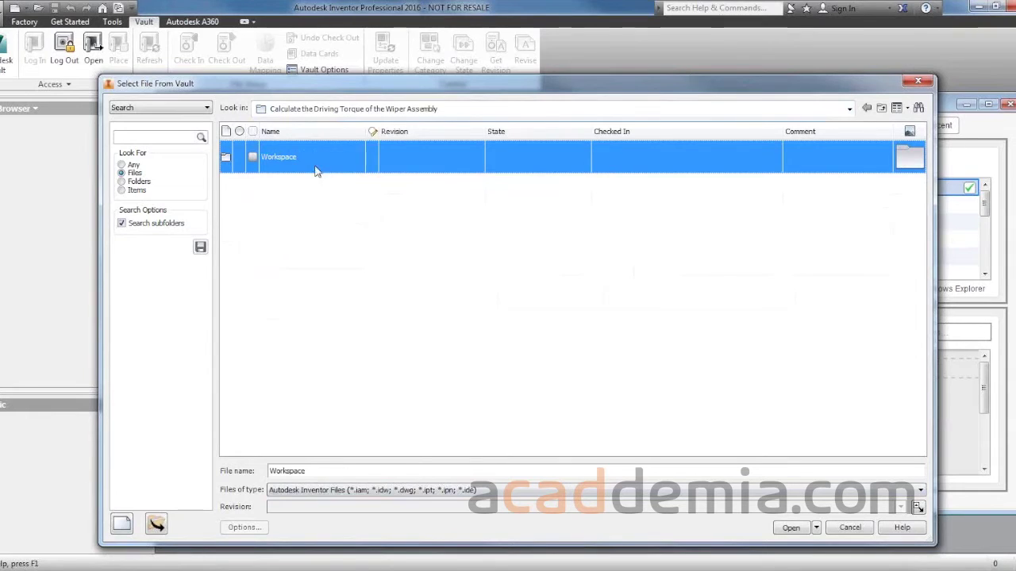
pyautogui.doubleClick(298, 167)
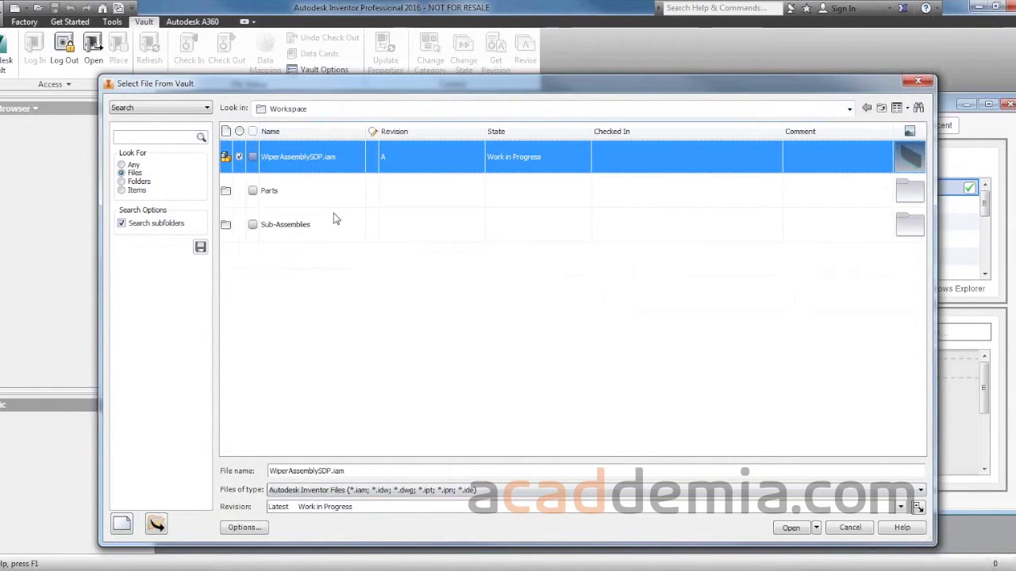
# Step: Open WiperAssemblySDP.iam from the vault and maximize its model window
pyautogui.click(239, 156)
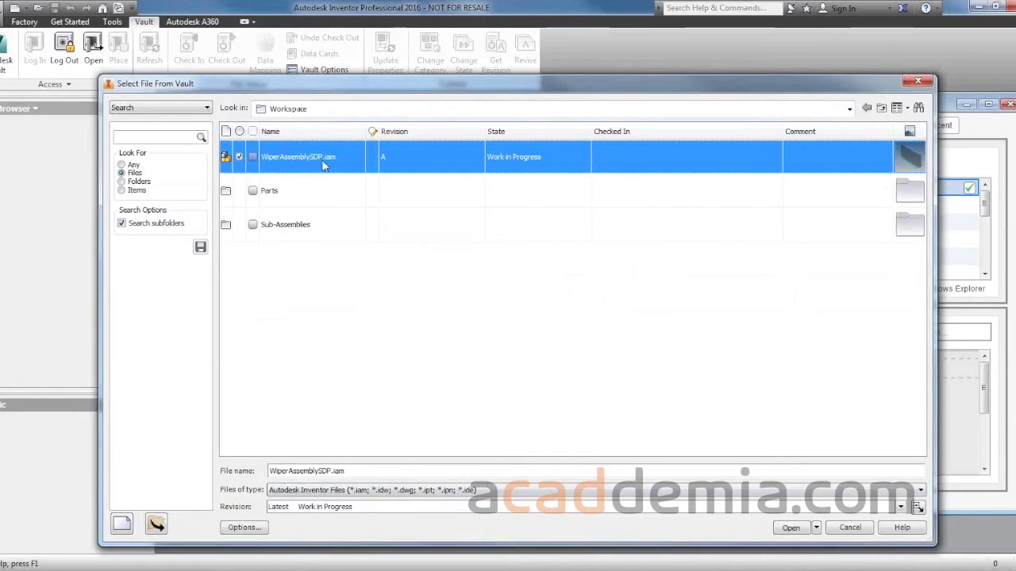
pyautogui.click(816, 527)
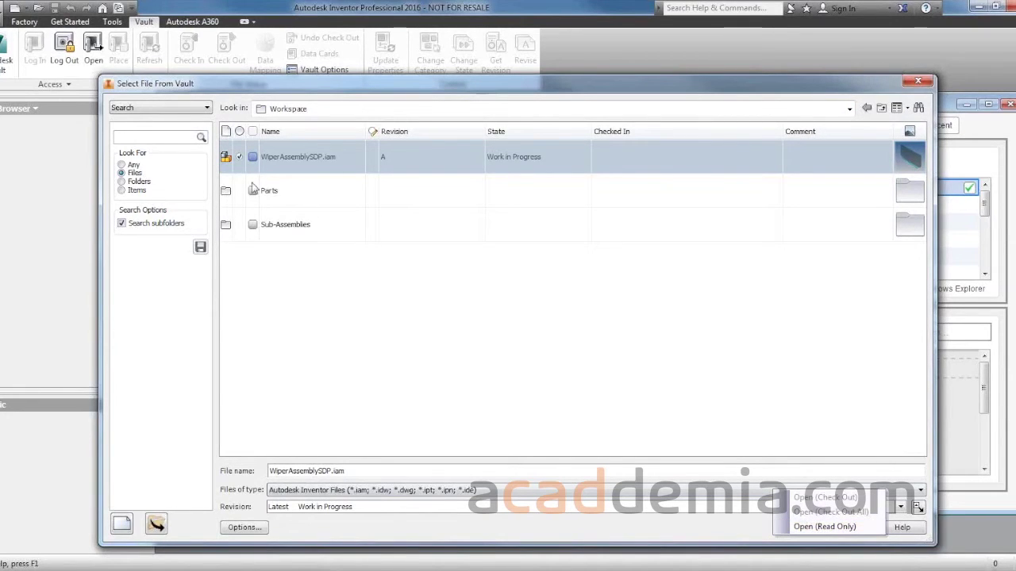
pyautogui.press('Escape')
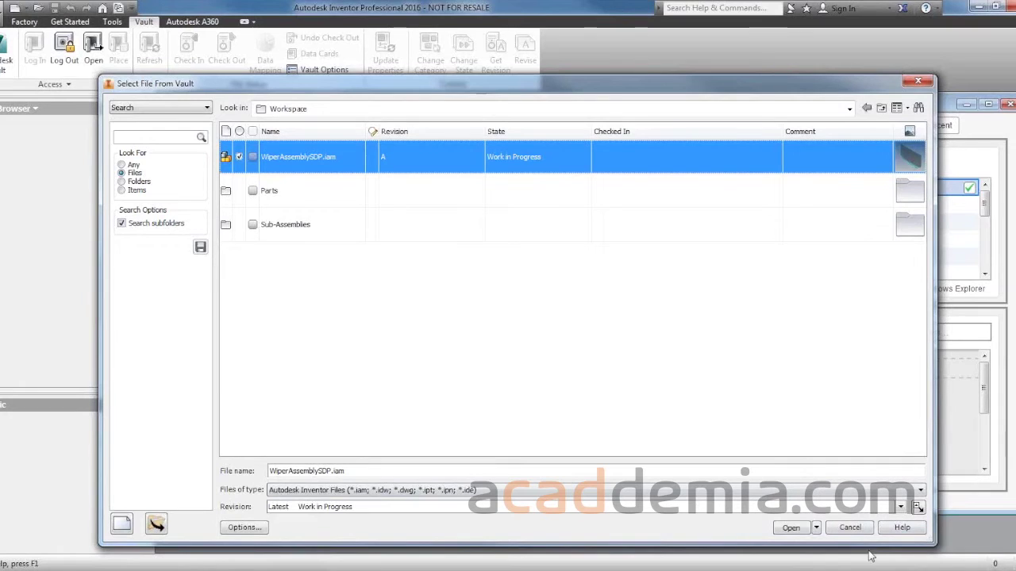
pyautogui.click(792, 528)
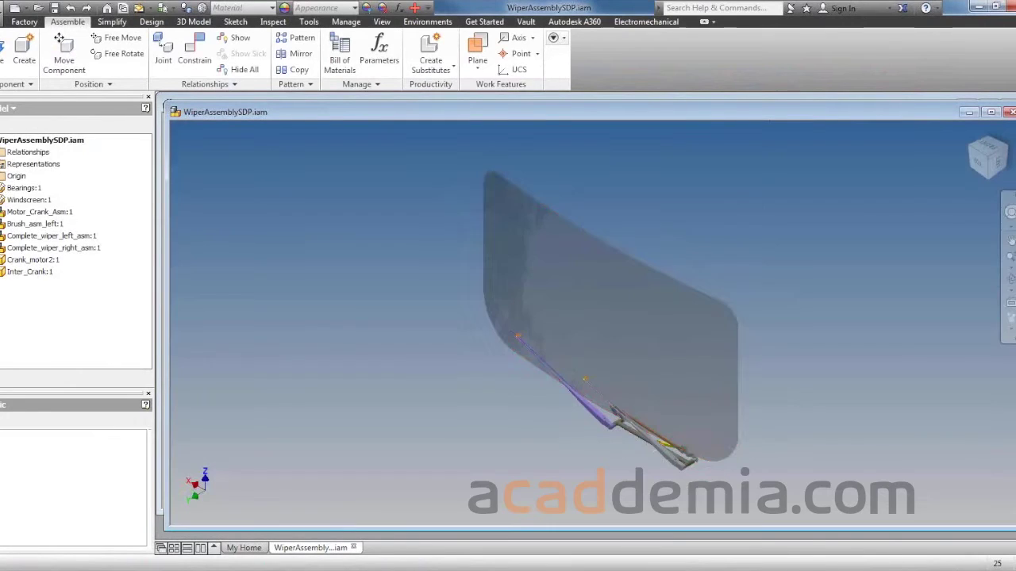
pyautogui.click(990, 112)
pyautogui.keyDown('shift'); pyautogui.moveTo(529, 378); pyautogui.dragTo(504, 366, button='middle'); pyautogui.keyUp('shift')
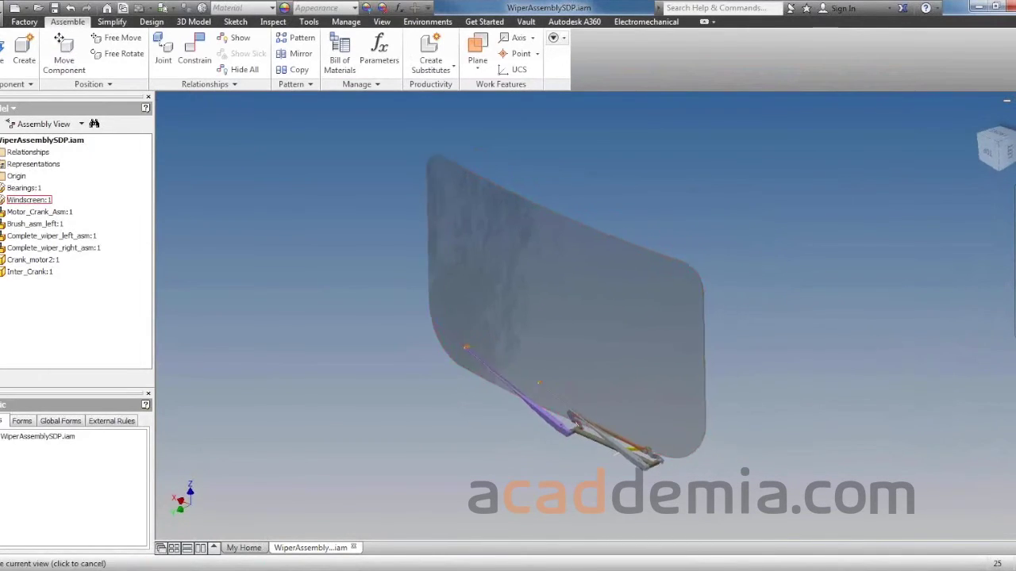
# Step: Switch the assembly's browser from the Model view to the Vault view
pyautogui.click(82, 125)
pyautogui.click(82, 124)
pyautogui.click(11, 109)
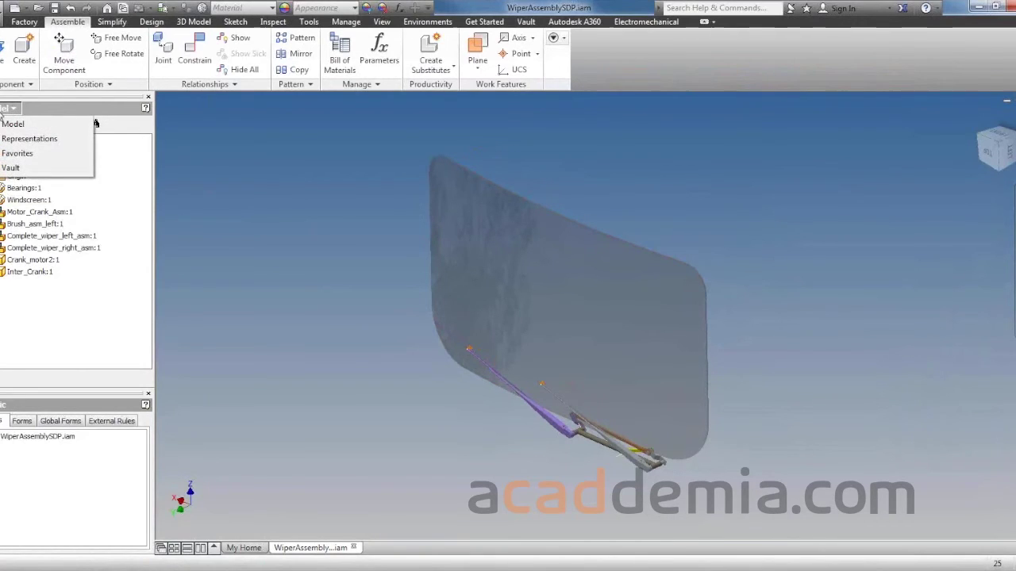
pyautogui.click(10, 169)
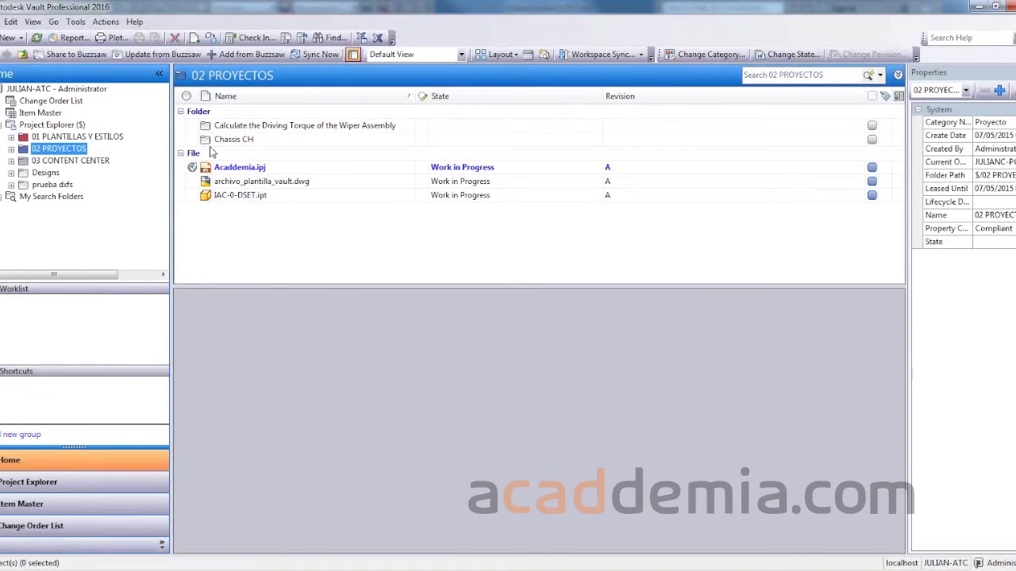
# Step: In Vault Professional, browse to the wiper assembly's Workspace folder and open the local working folder of WiperAssemblySDP.iam
pyautogui.doubleClick(238, 126)
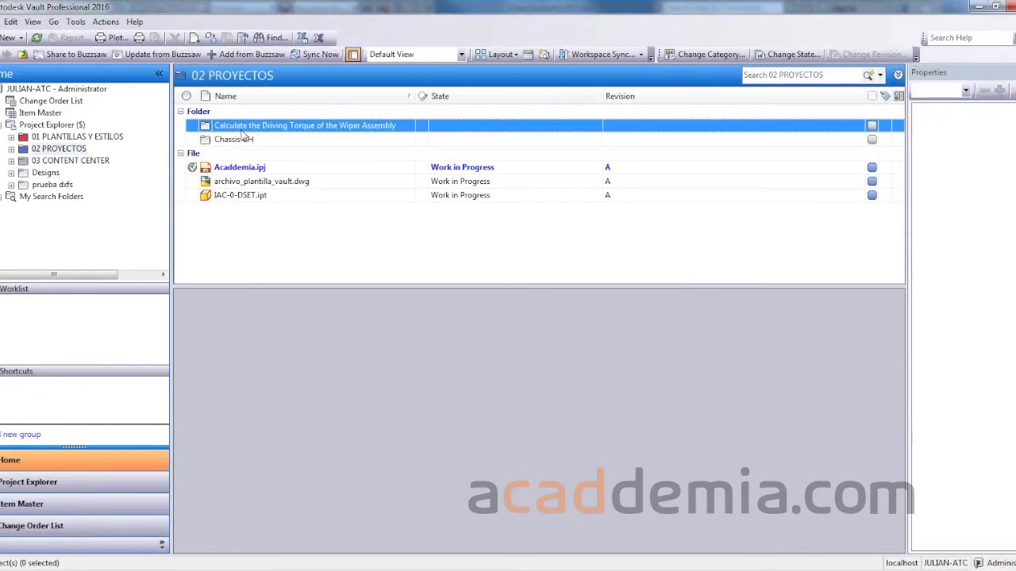
pyautogui.doubleClick(235, 127)
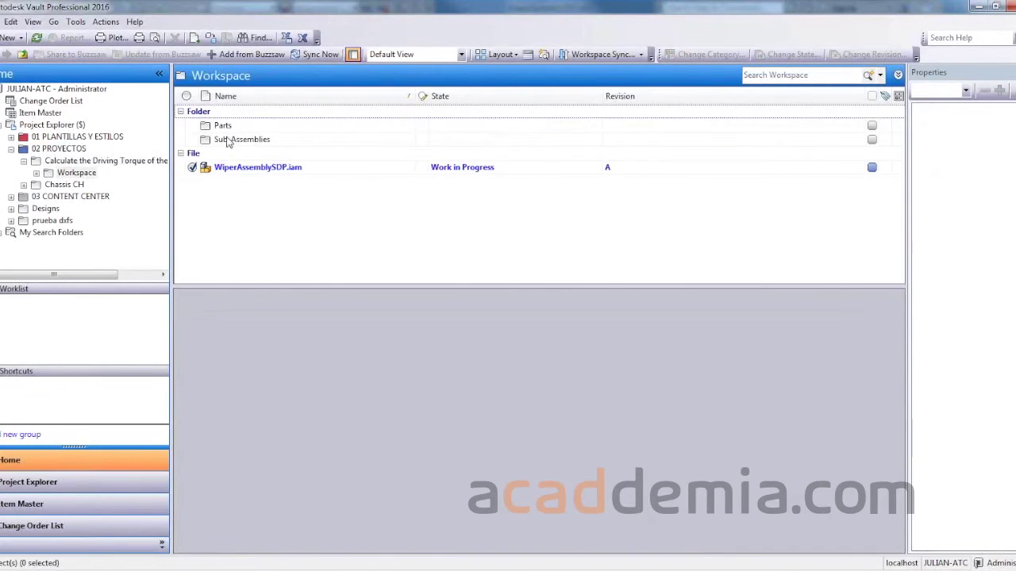
pyautogui.click(228, 169)
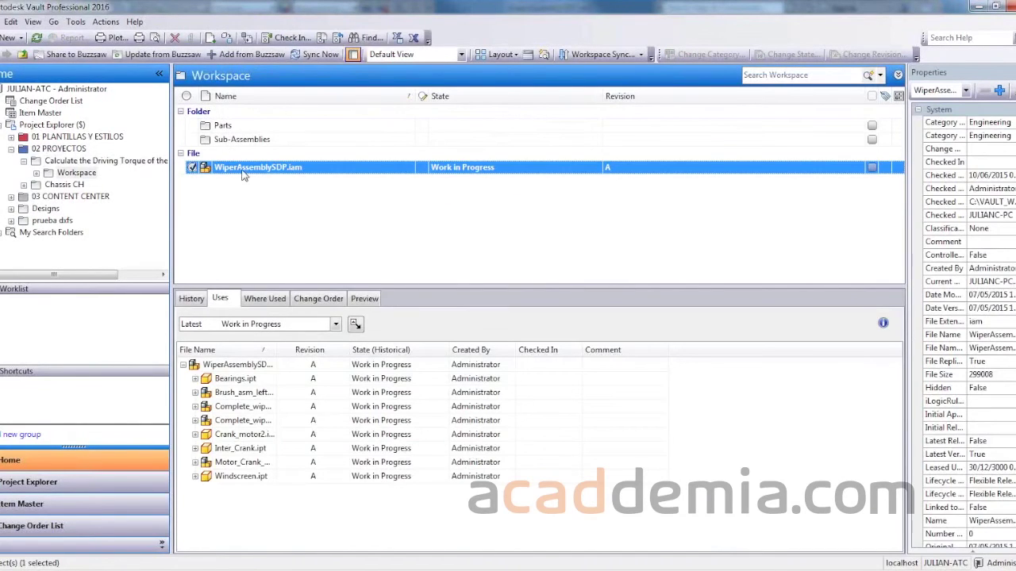
pyautogui.rightClick(243, 172)
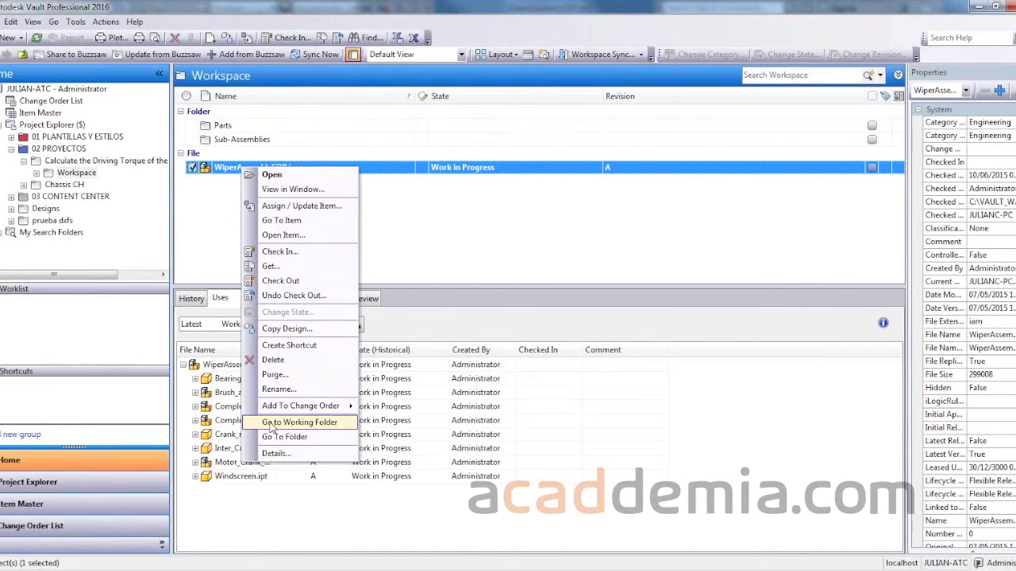
pyautogui.click(300, 422)
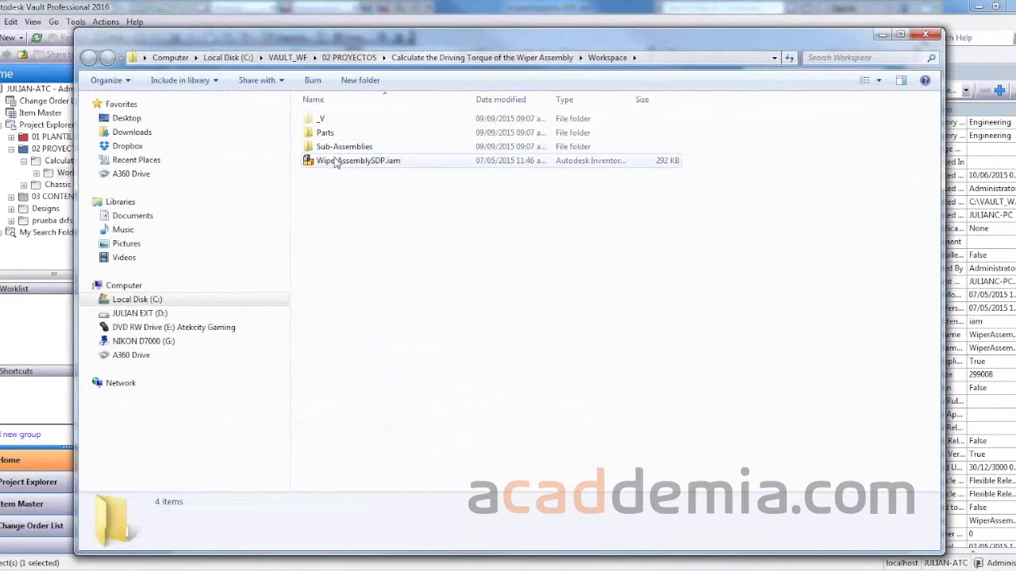
# Step: Inspect the local Parts and Sub-Assemblies folders for the downloaded component files, and close the file window
pyautogui.click(334, 161)
pyautogui.doubleClick(325, 133)
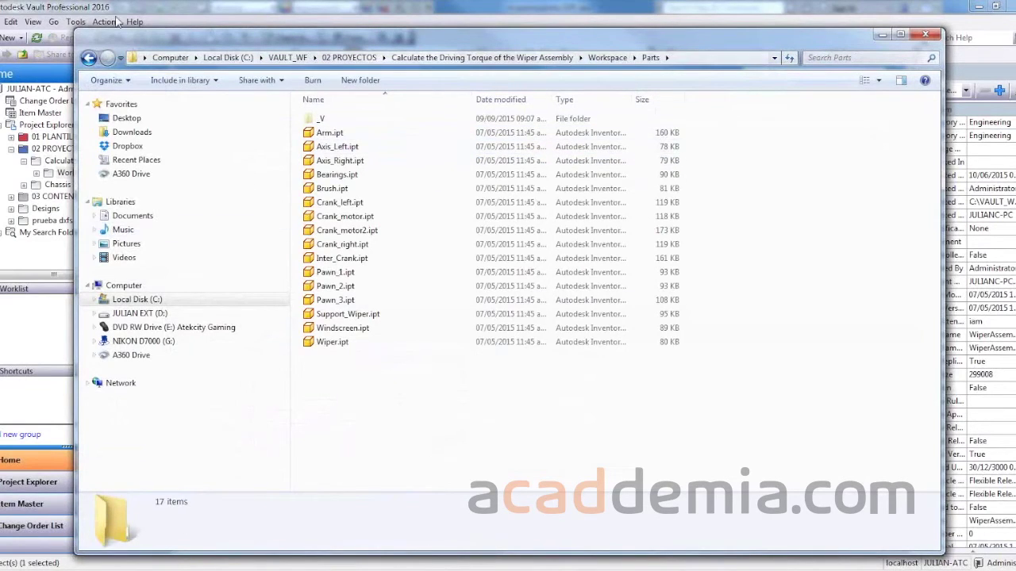
pyautogui.hotkey('alt', 'Left')
pyautogui.doubleClick(337, 152)
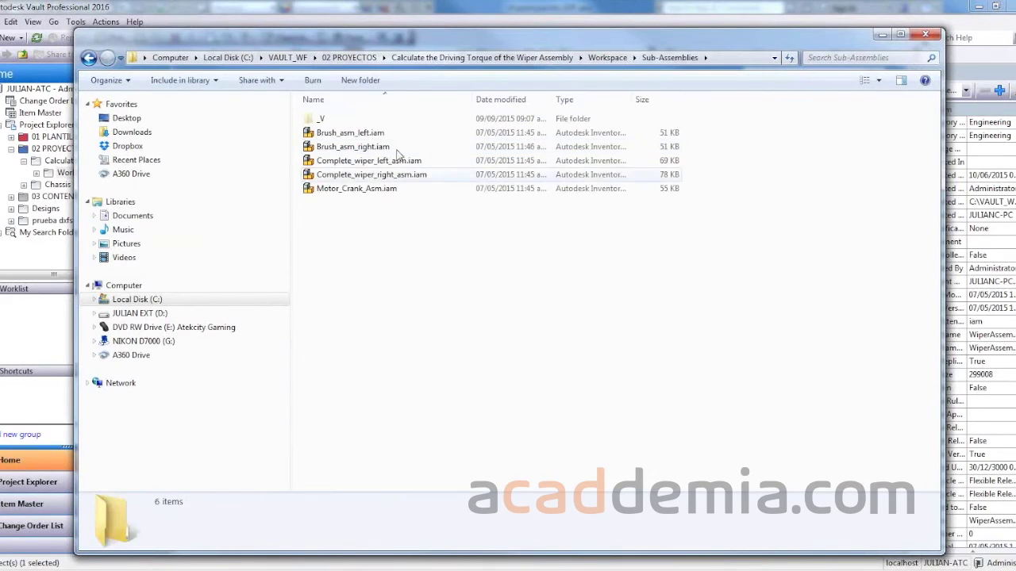
pyautogui.click(96, 59)
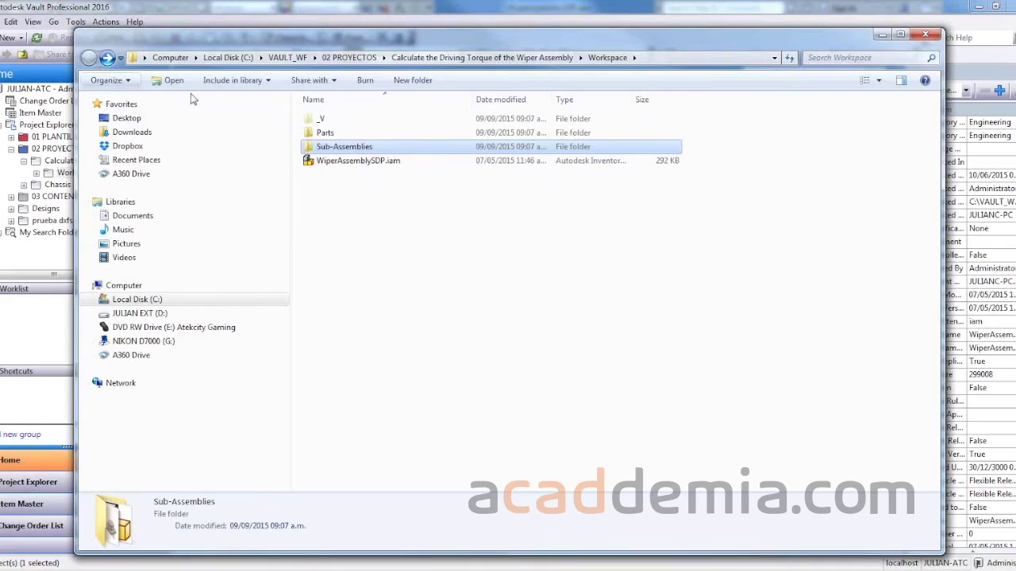
pyautogui.click(925, 34)
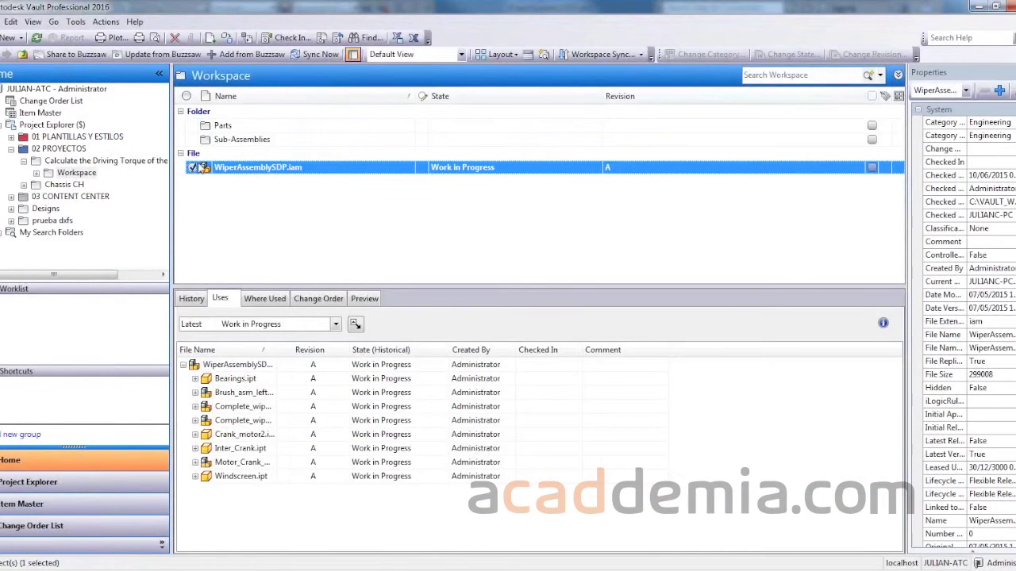
# Step: Open the Sub-Assemblies folder in Vault, return to Inventor, and check the vault status of Acaddemia.ipj
pyautogui.click(214, 142)
pyautogui.doubleClick(215, 142)
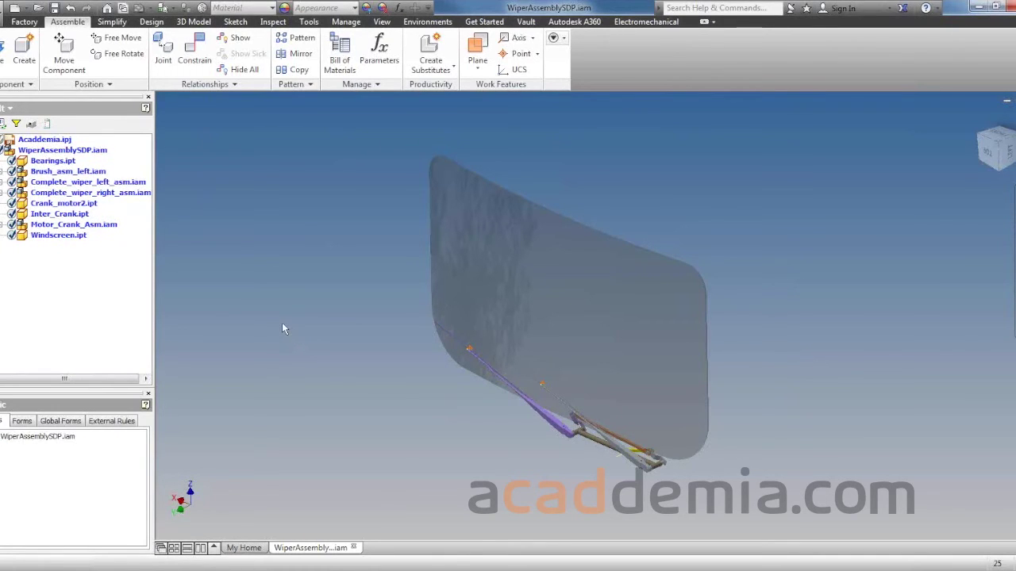
pyautogui.keyDown('shift'); pyautogui.moveTo(299, 338); pyautogui.dragTo(350, 307, button='middle'); pyautogui.keyUp('shift')
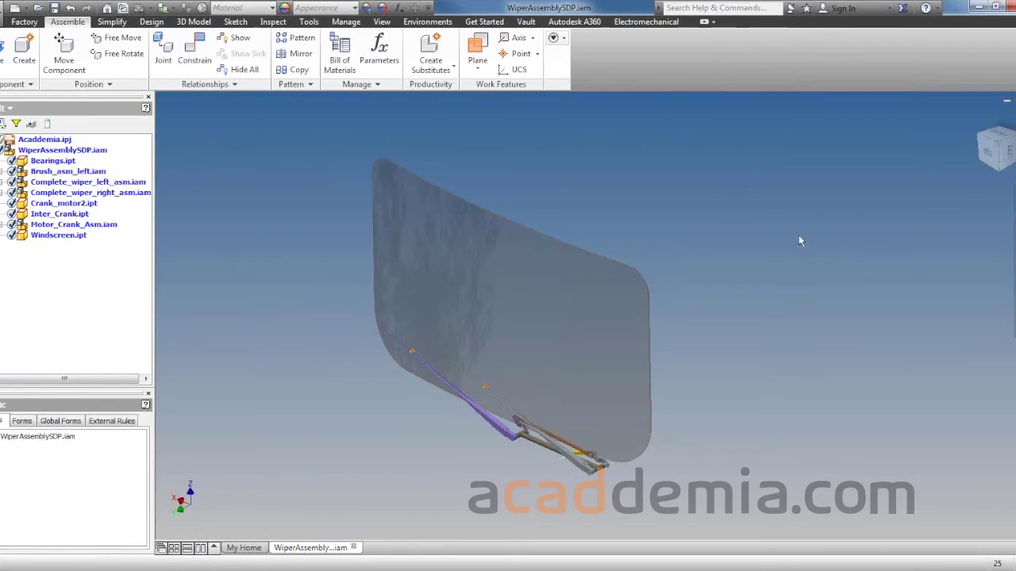
pyautogui.click(63, 142)
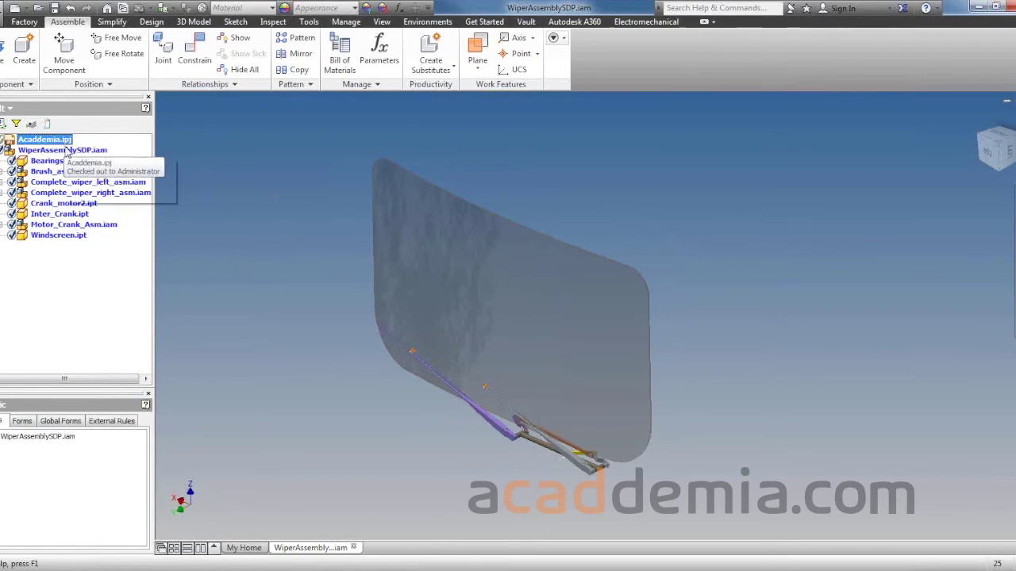
pyautogui.click(57, 150)
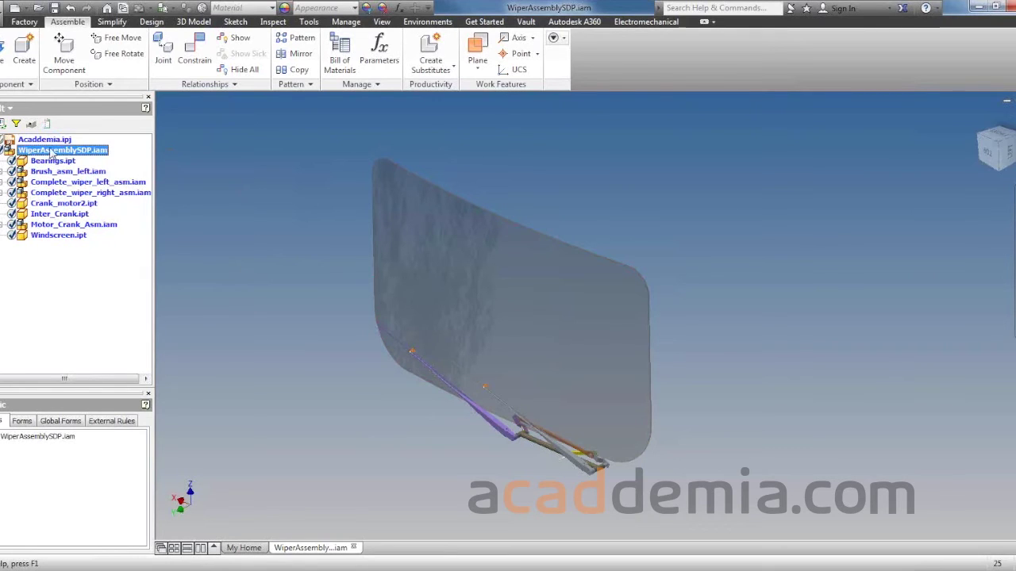
pyautogui.rightClick(55, 153)
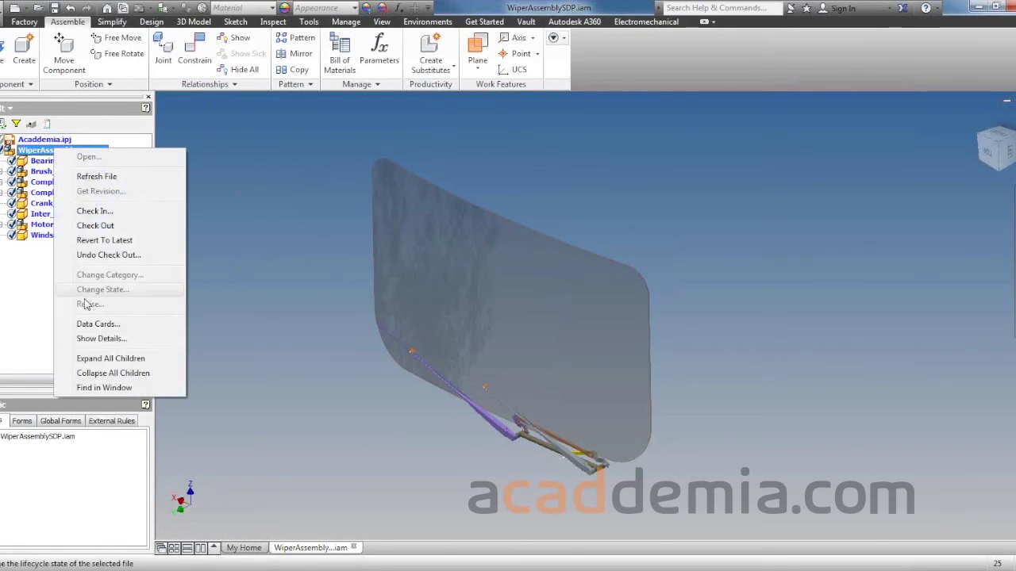
pyautogui.click(111, 358)
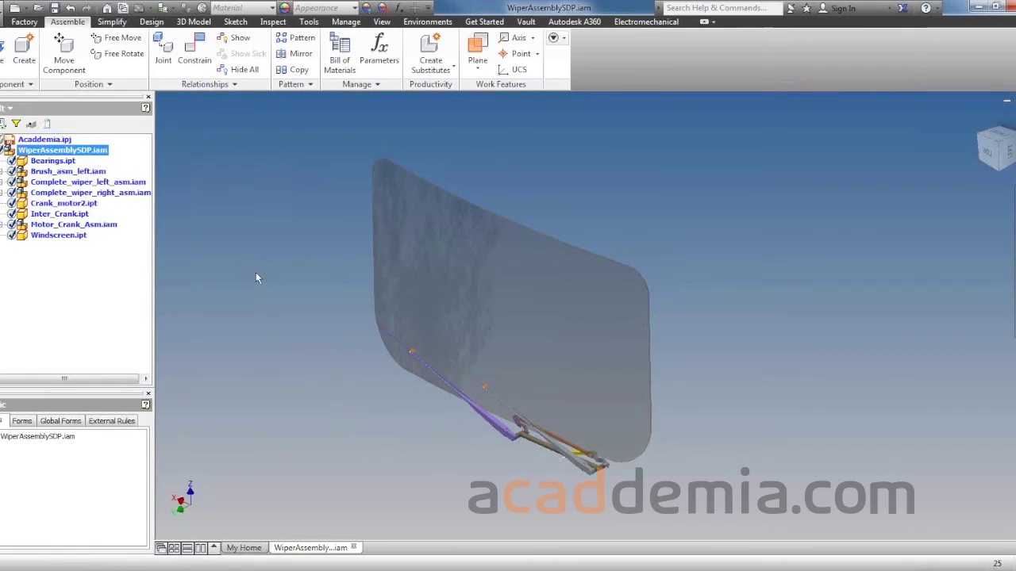
pyautogui.rightClick(58, 151)
pyautogui.click(256, 164)
# Step: Switch the assembly's browser from the Vault view to the Model view and open the iProperties of WiperAssemblySDP.iam
pyautogui.click(15, 109)
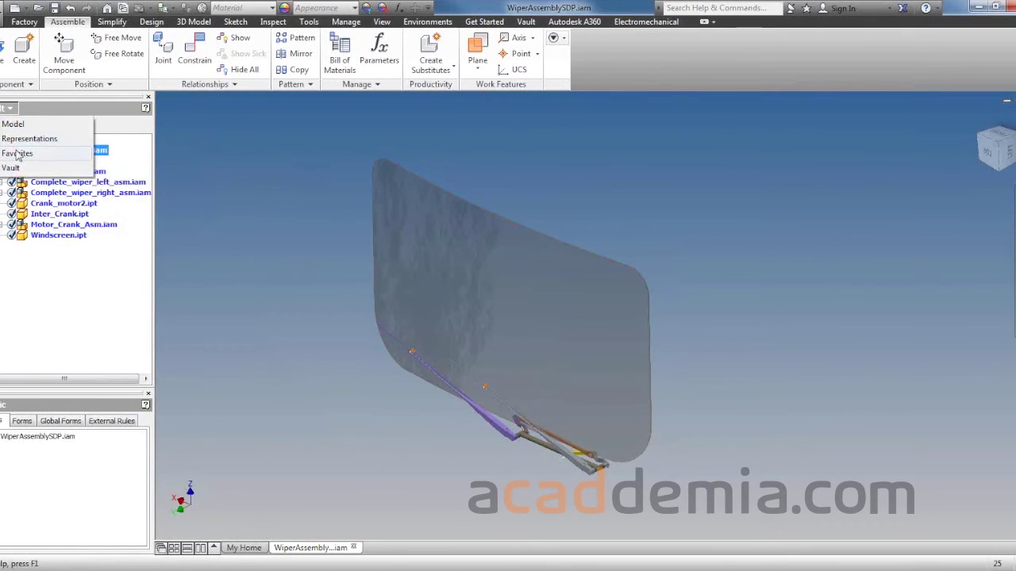
pyautogui.click(18, 127)
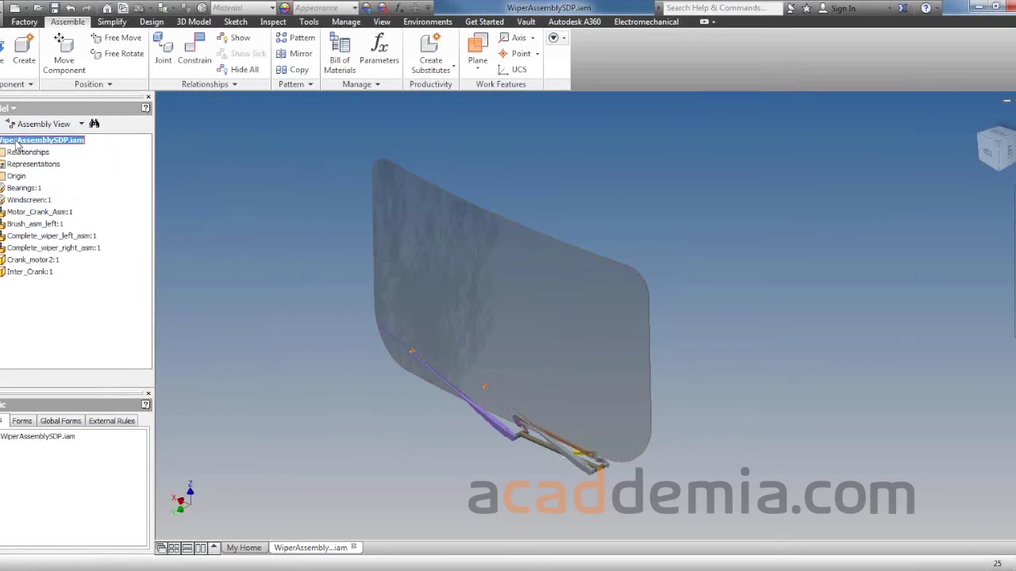
pyautogui.rightClick(15, 141)
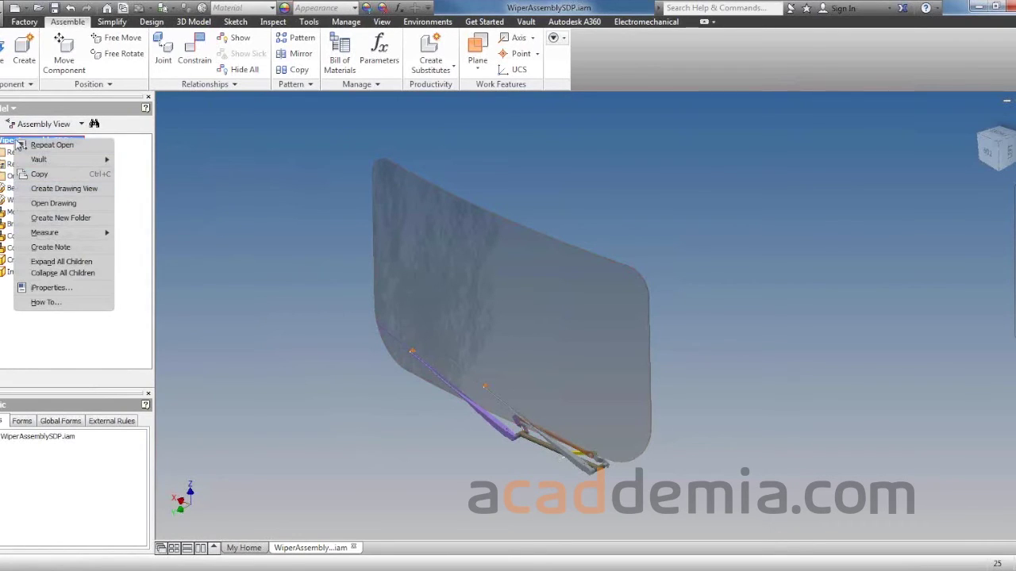
pyautogui.click(43, 288)
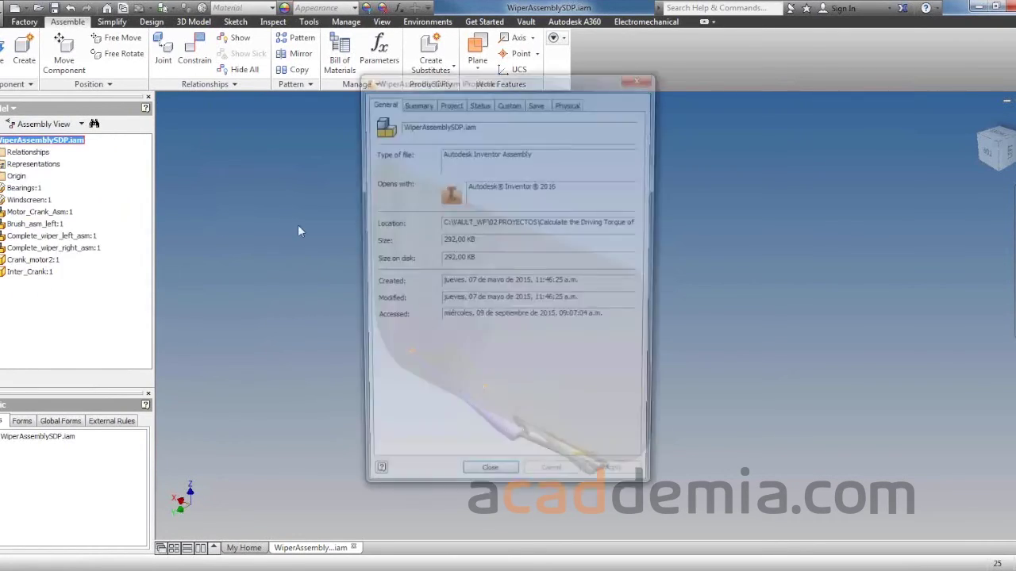
# Step: Review the Summary, Project, Status and Custom iProperties of WiperAssemblySDP.iam
pyautogui.click(421, 104)
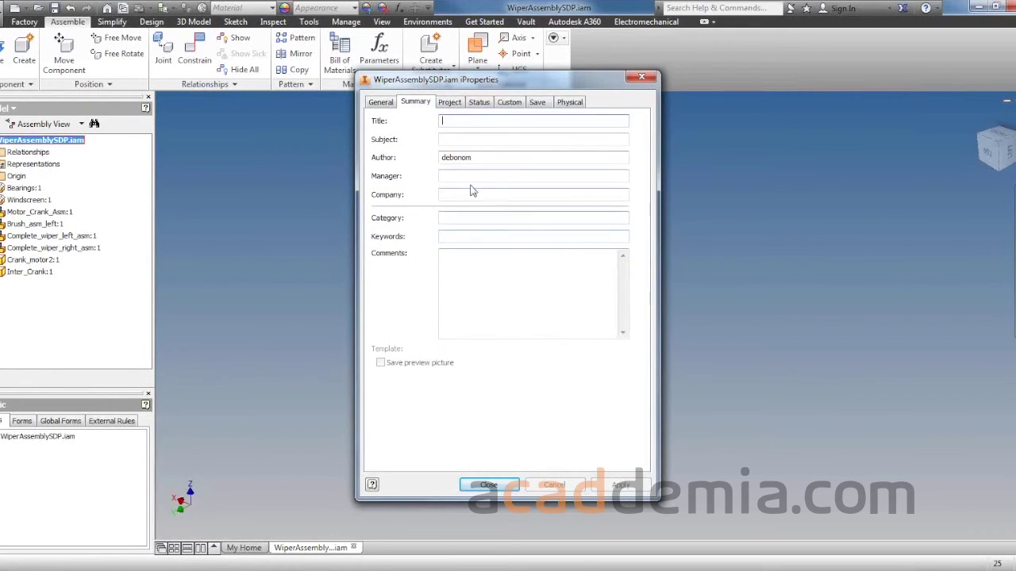
pyautogui.click(449, 103)
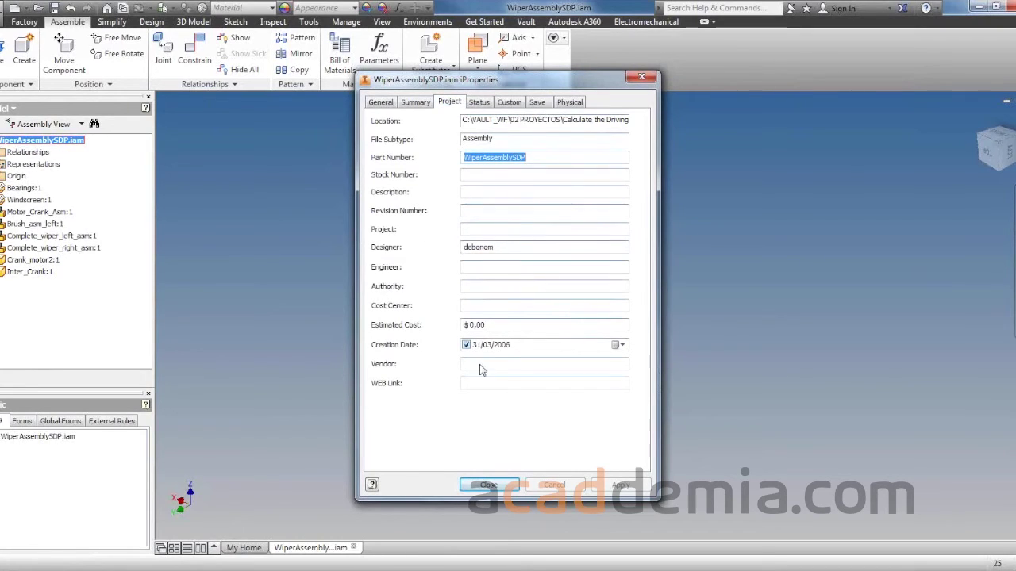
pyautogui.click(488, 104)
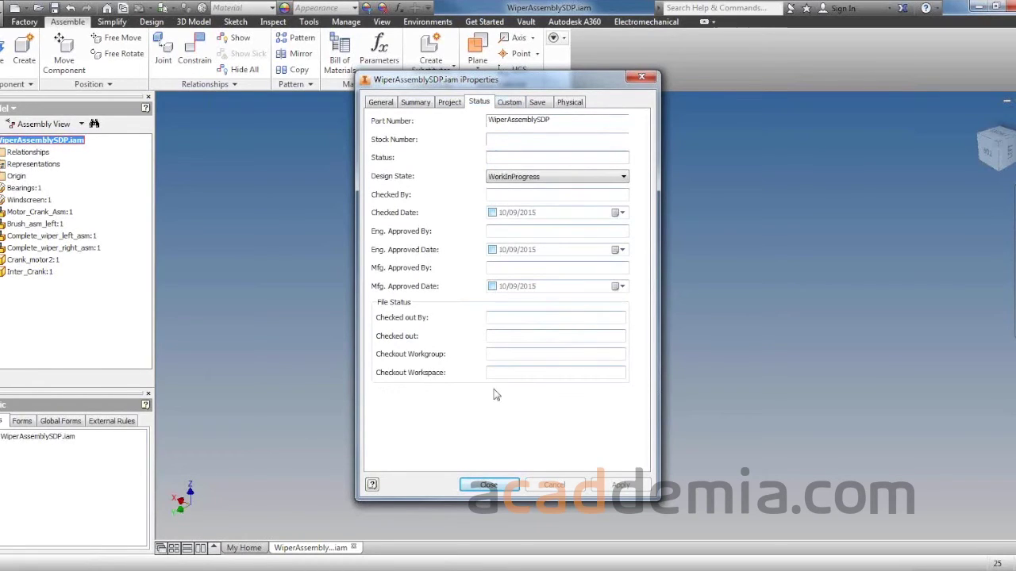
pyautogui.click(512, 103)
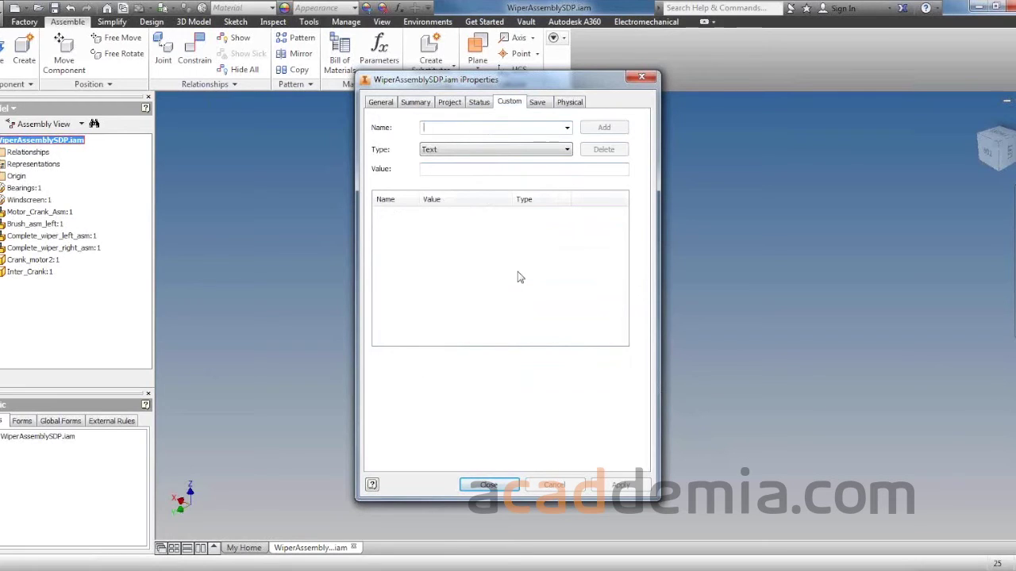
pyautogui.click(481, 106)
pyautogui.click(450, 106)
pyautogui.click(412, 107)
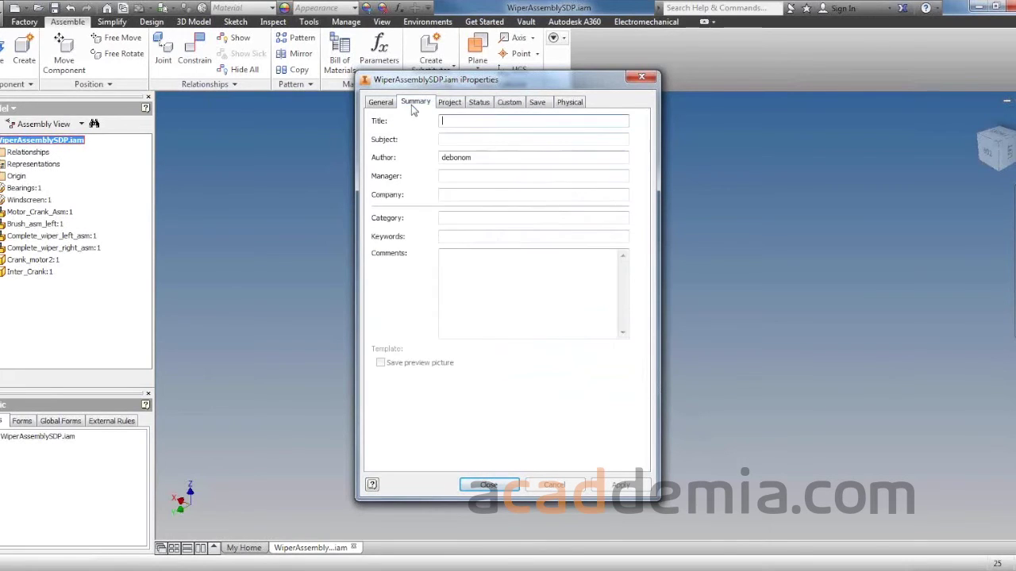
pyautogui.click(448, 108)
pyautogui.click(479, 108)
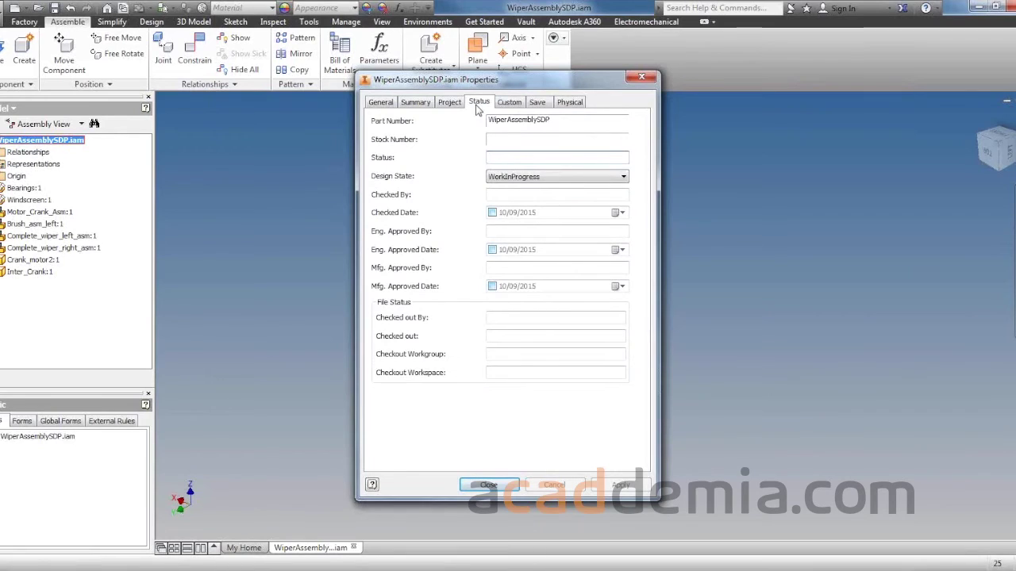
# Step: Add a custom text iProperty named OP with the value 0456-AE to the assembly
pyautogui.click(505, 107)
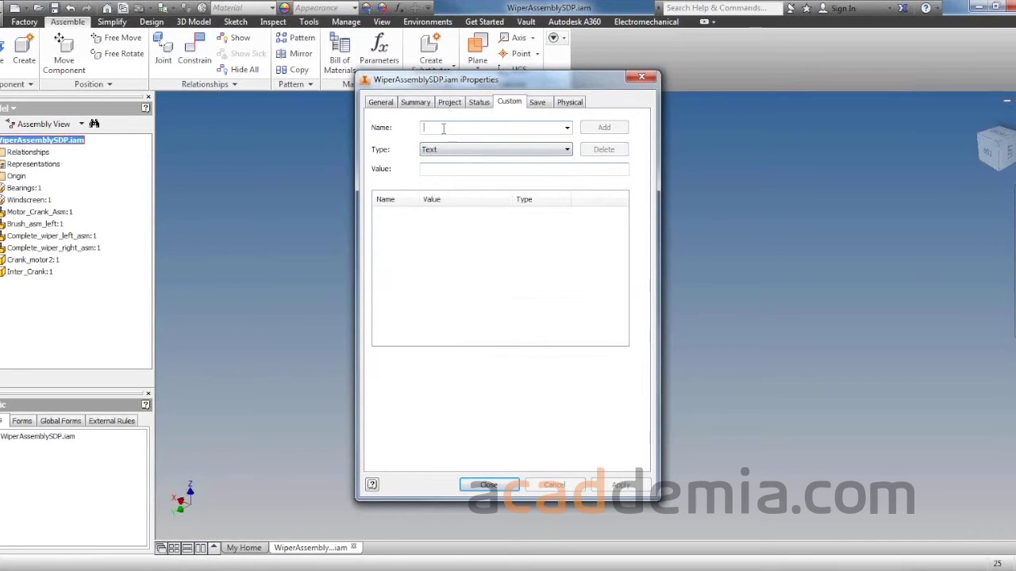
pyautogui.write('OP')
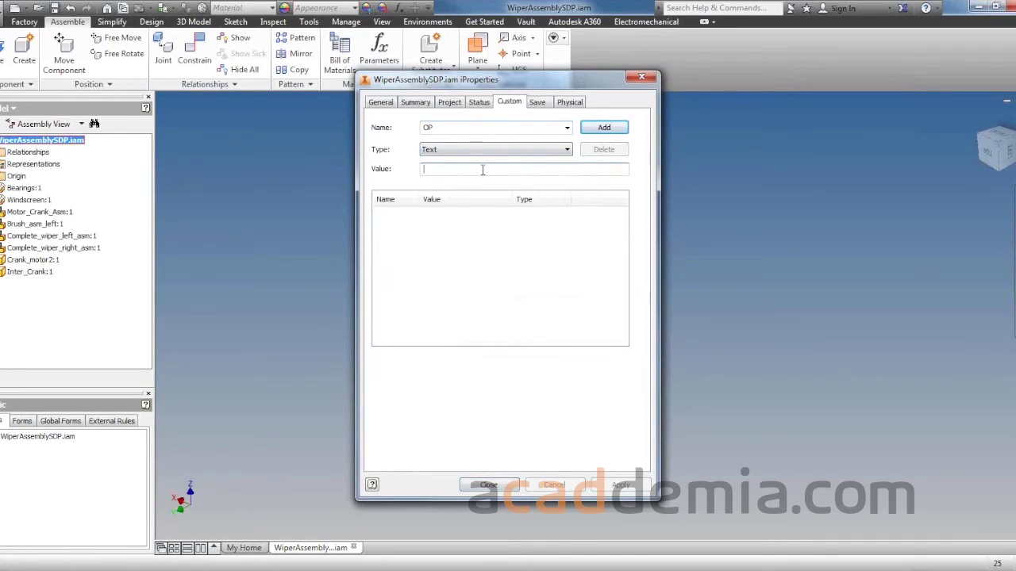
pyautogui.write('0456-AE')
pyautogui.click(604, 127)
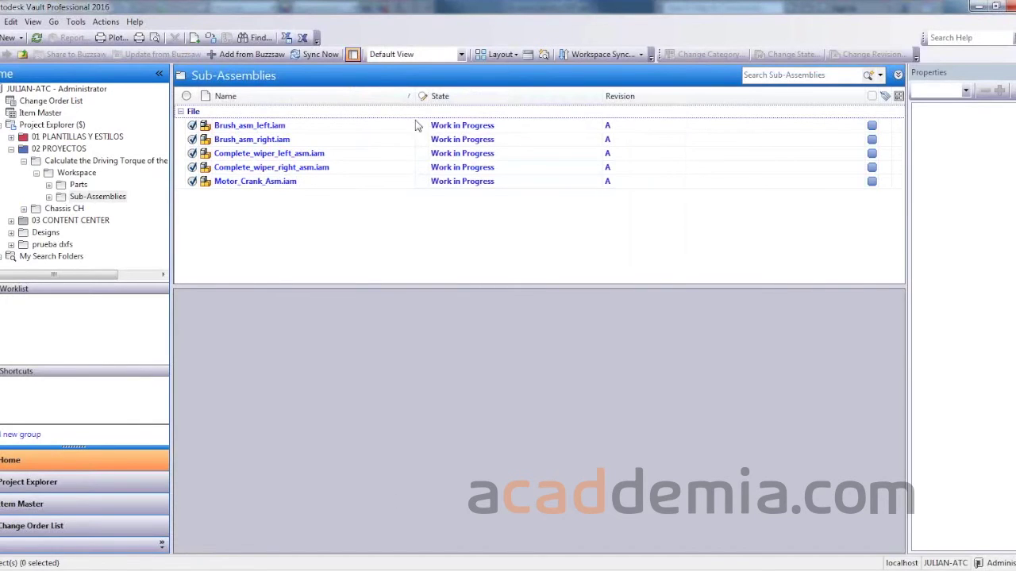
# Step: In Vault Professional, open the Workspace folder and display all versions in the history of WiperAssemblySDP.iam
pyautogui.moveTo(412, 96); pyautogui.dragTo(354, 101)
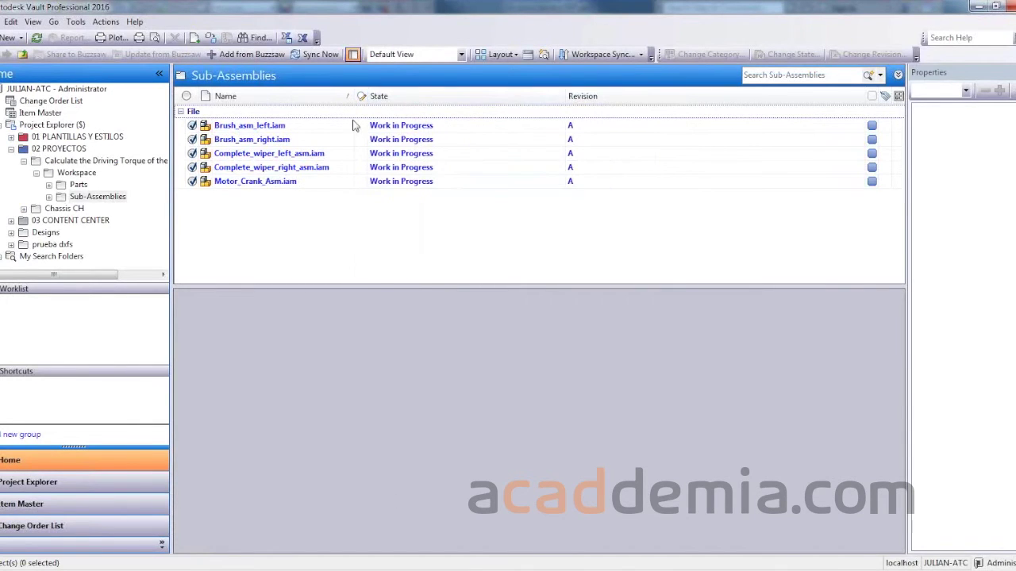
pyautogui.click(76, 173)
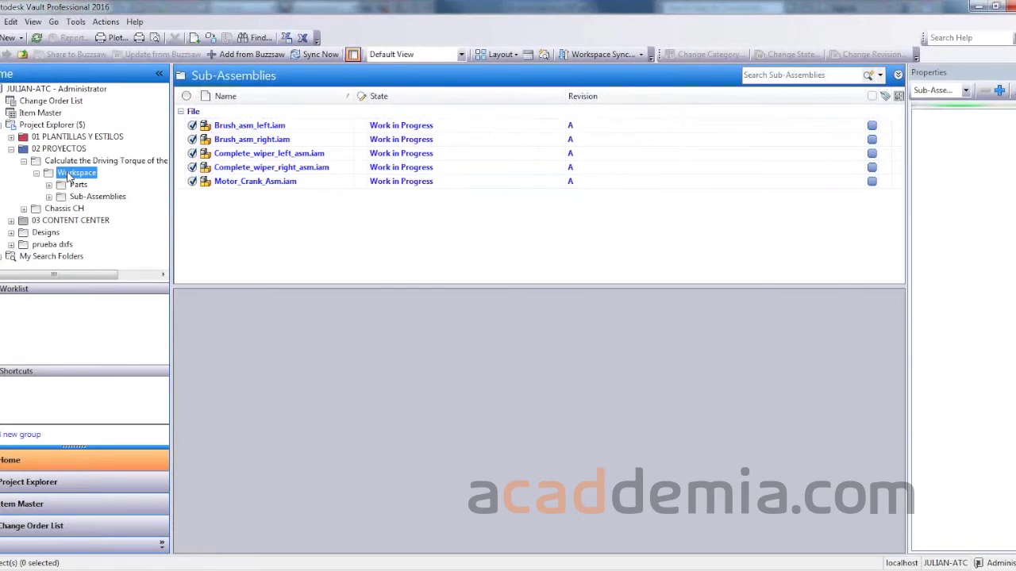
pyautogui.click(226, 169)
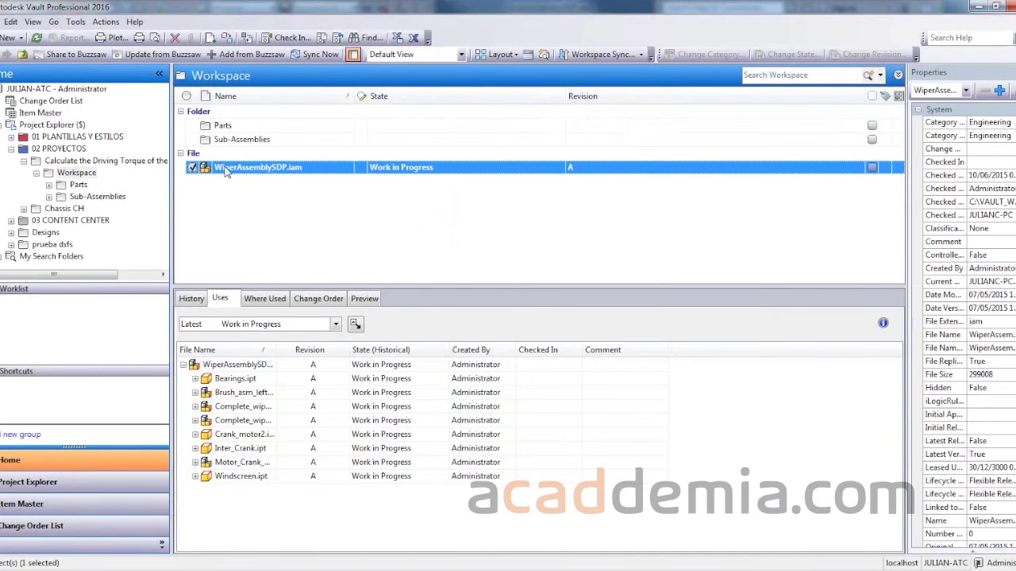
pyautogui.click(203, 302)
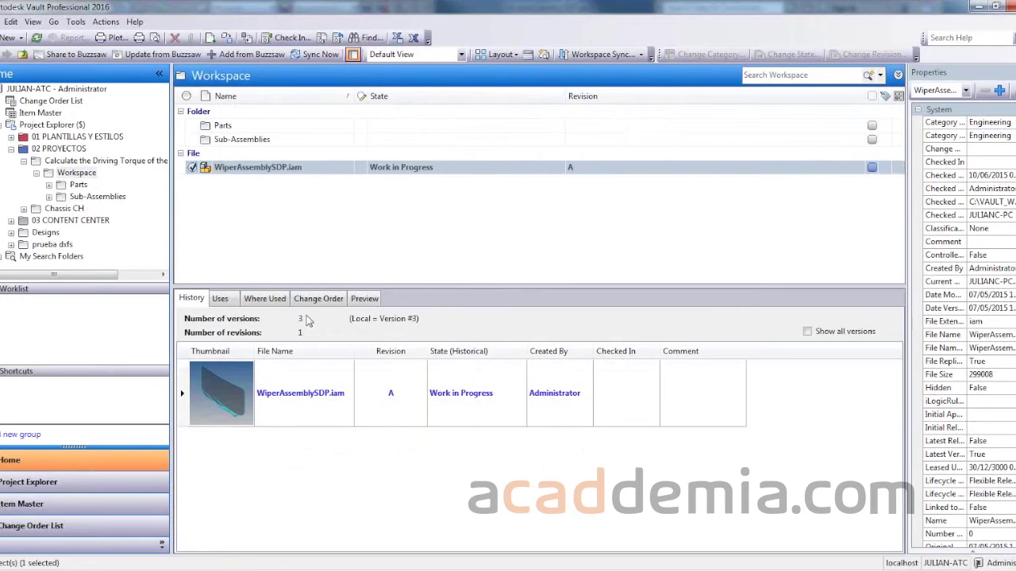
pyautogui.click(208, 393)
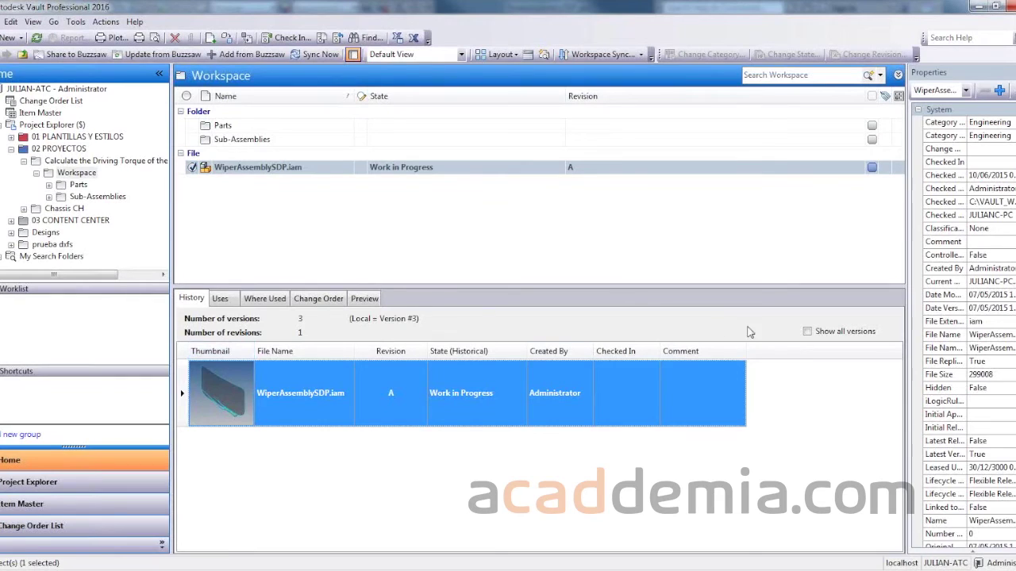
pyautogui.click(807, 331)
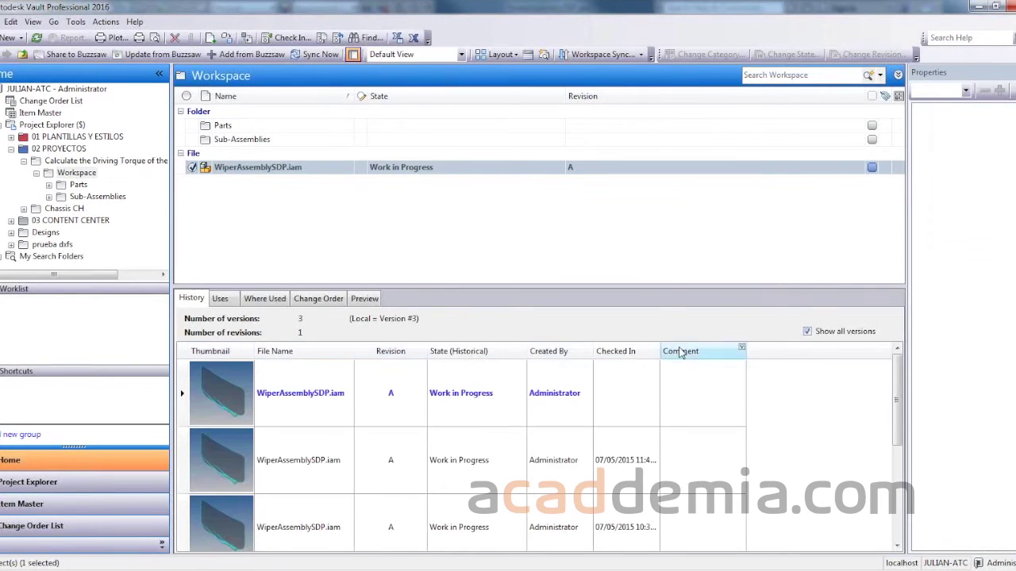
pyautogui.moveTo(649, 288); pyautogui.dragTo(631, 213)
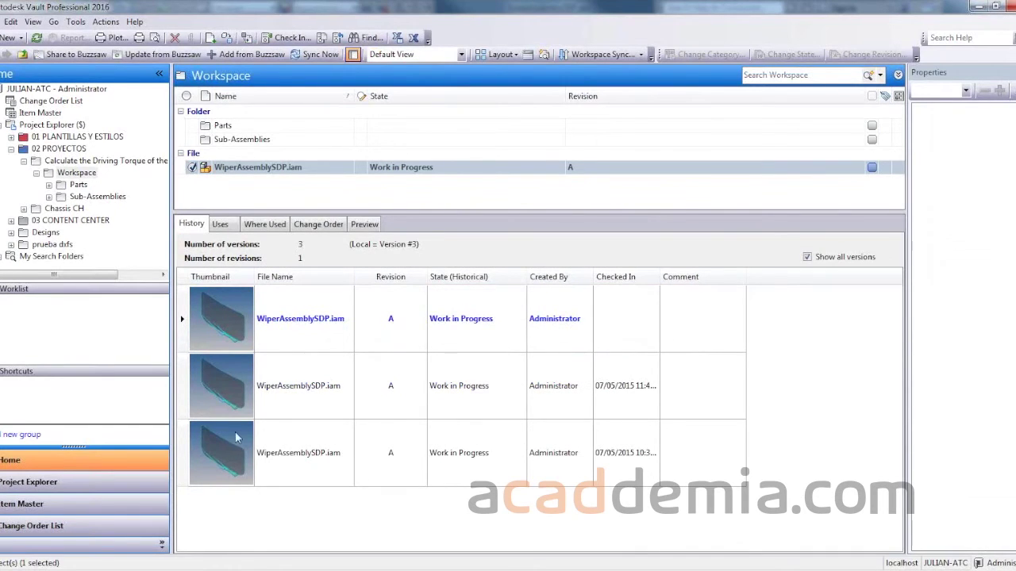
# Step: Review the Uses, Where Used, Change Order and Preview information of WiperAssemblySDP.iam in Vault
pyautogui.click(222, 224)
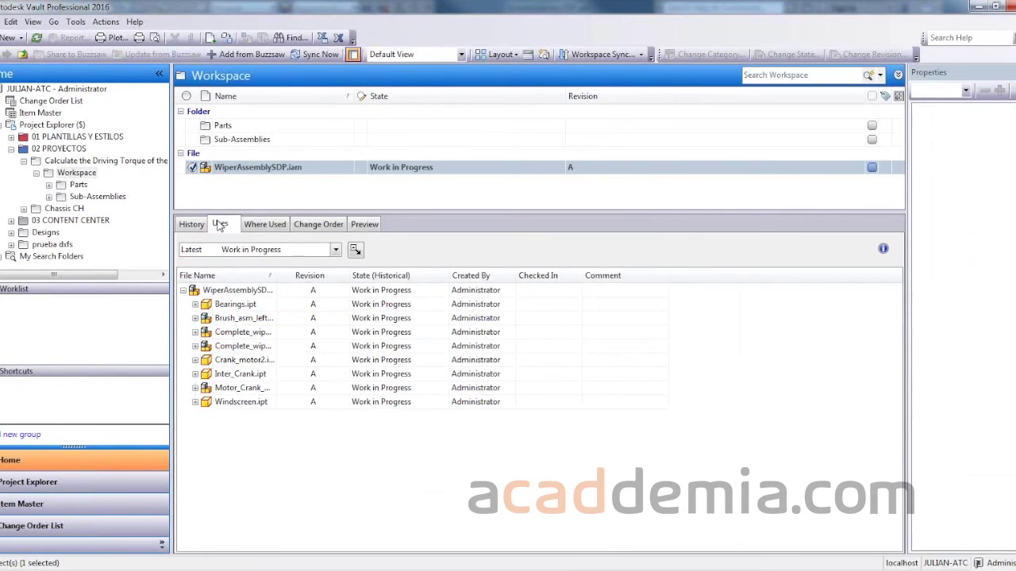
pyautogui.click(271, 225)
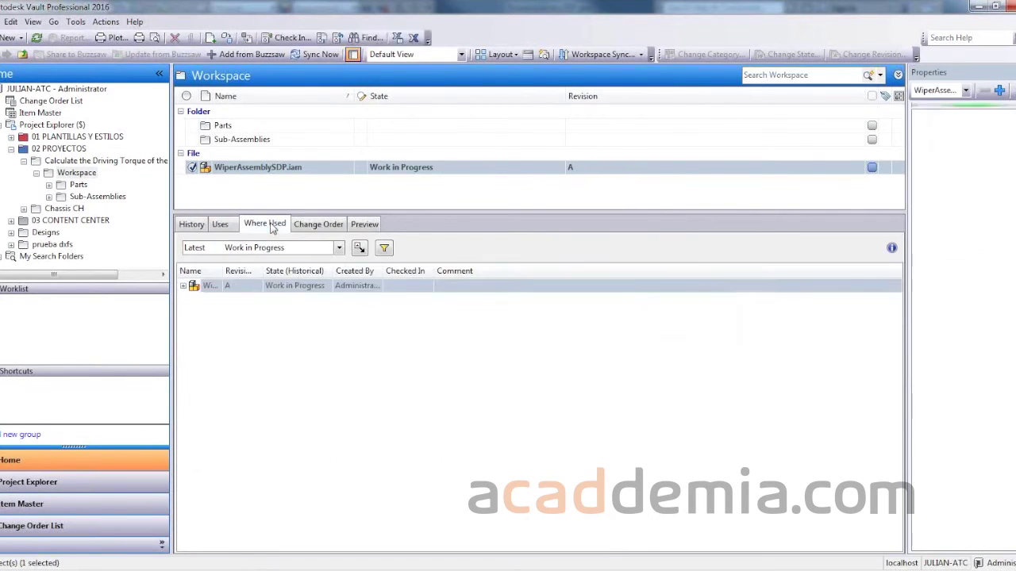
pyautogui.click(194, 287)
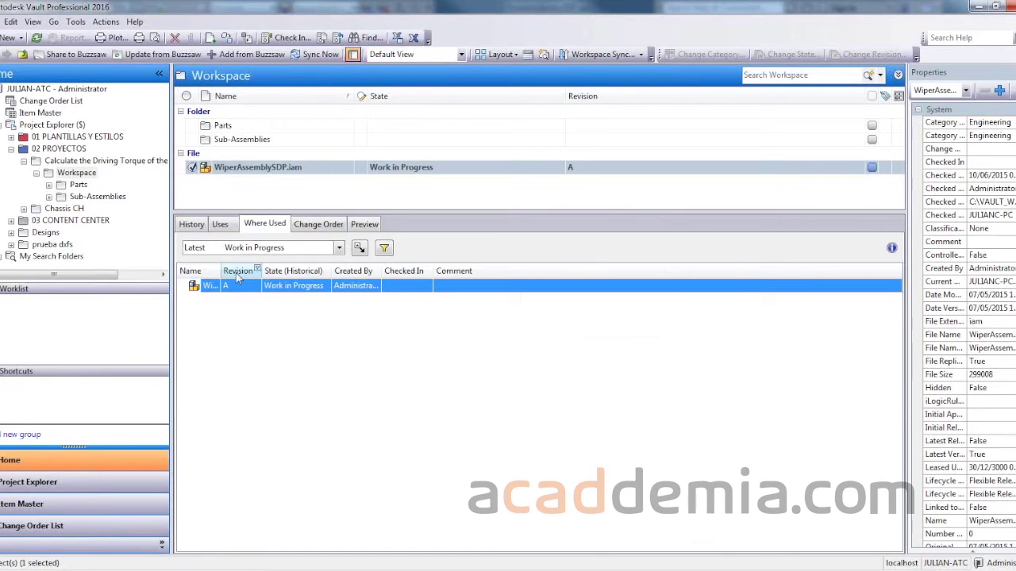
pyautogui.click(318, 224)
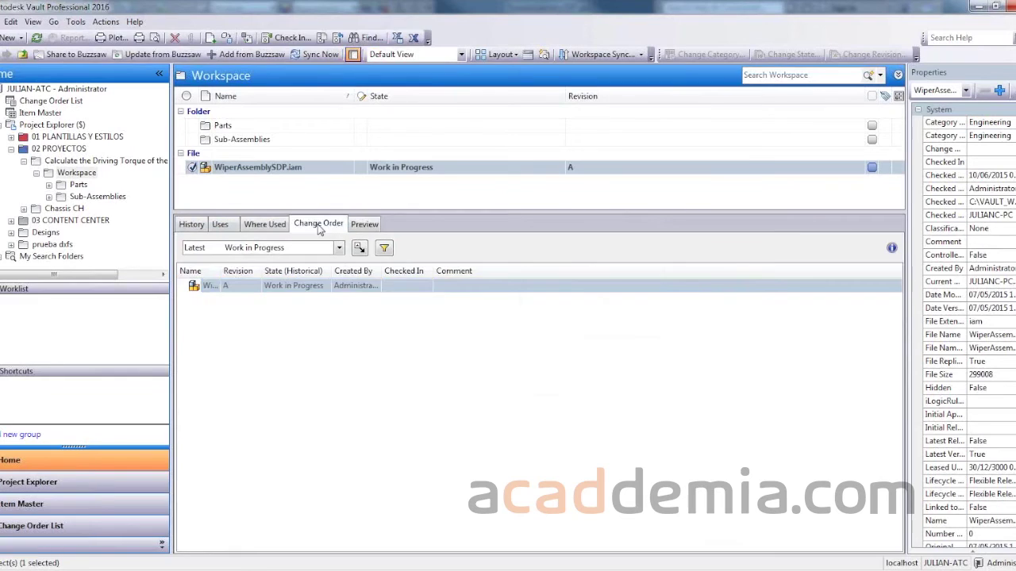
pyautogui.click(365, 224)
pyautogui.click(545, 325)
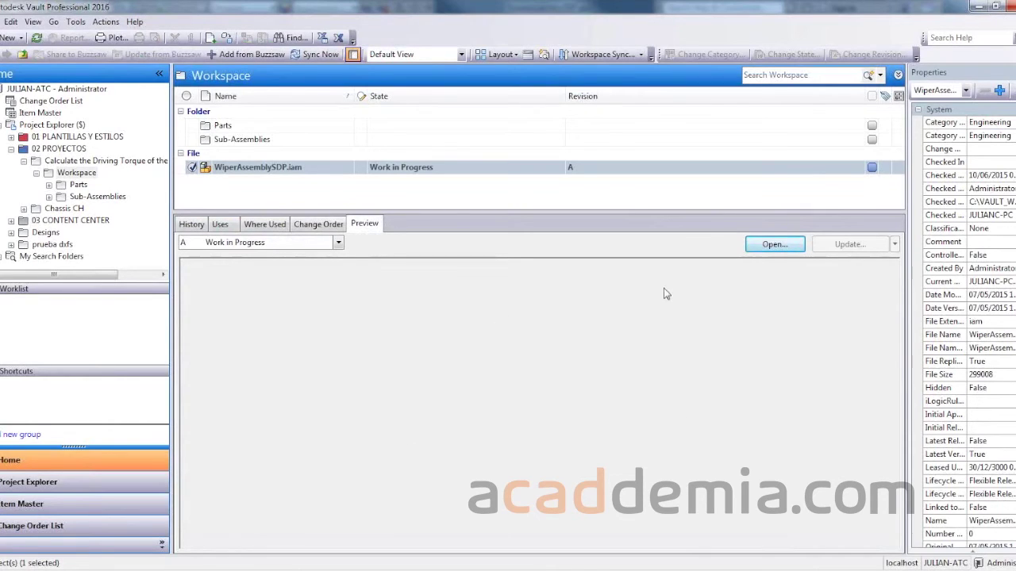
pyautogui.click(794, 246)
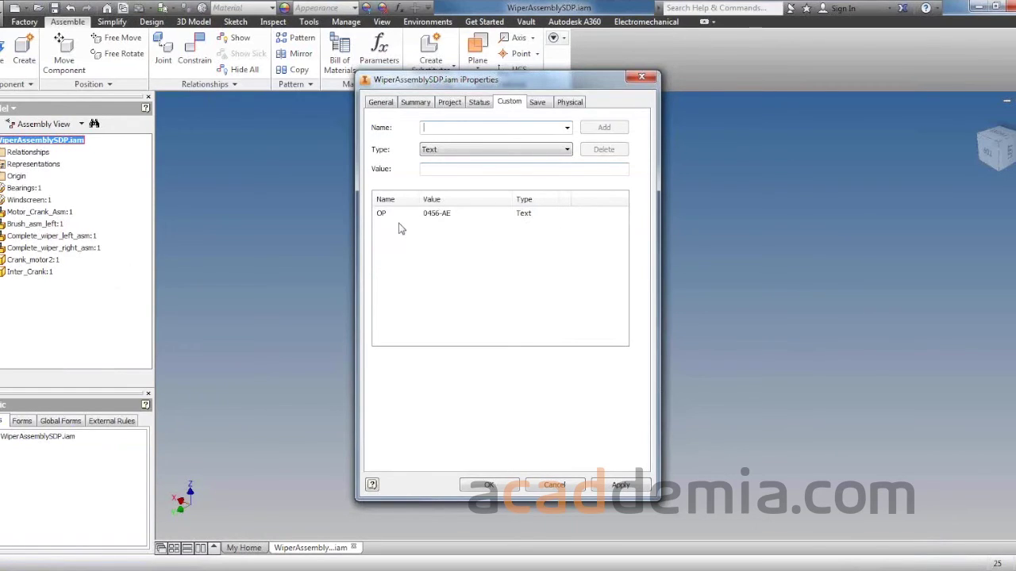
# Step: Back in Inventor, apply the iProperties changes and save WiperAssemblySDP.iam together with all its dependent files
pyautogui.click(620, 485)
pyautogui.click(508, 486)
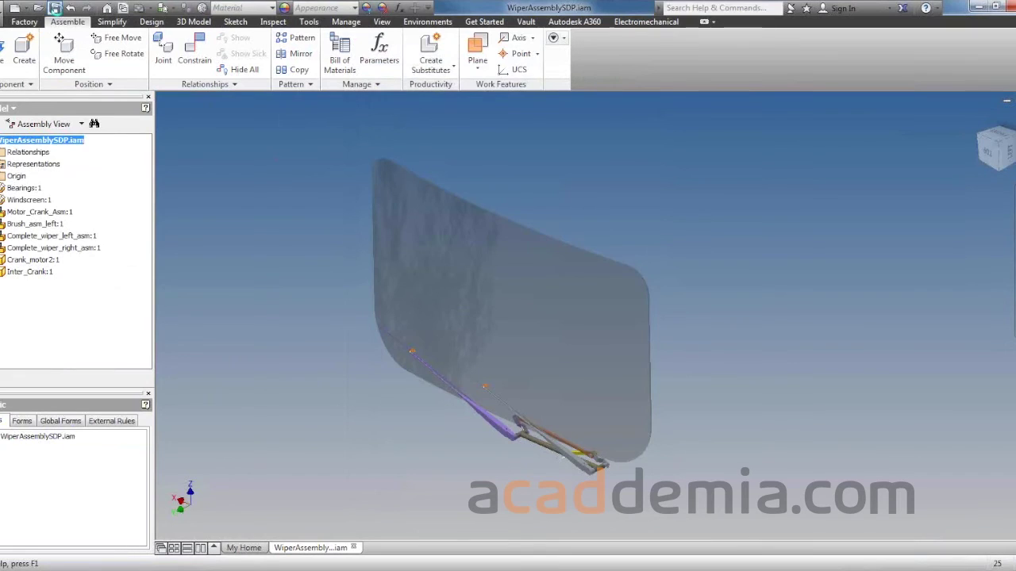
pyautogui.click(54, 7)
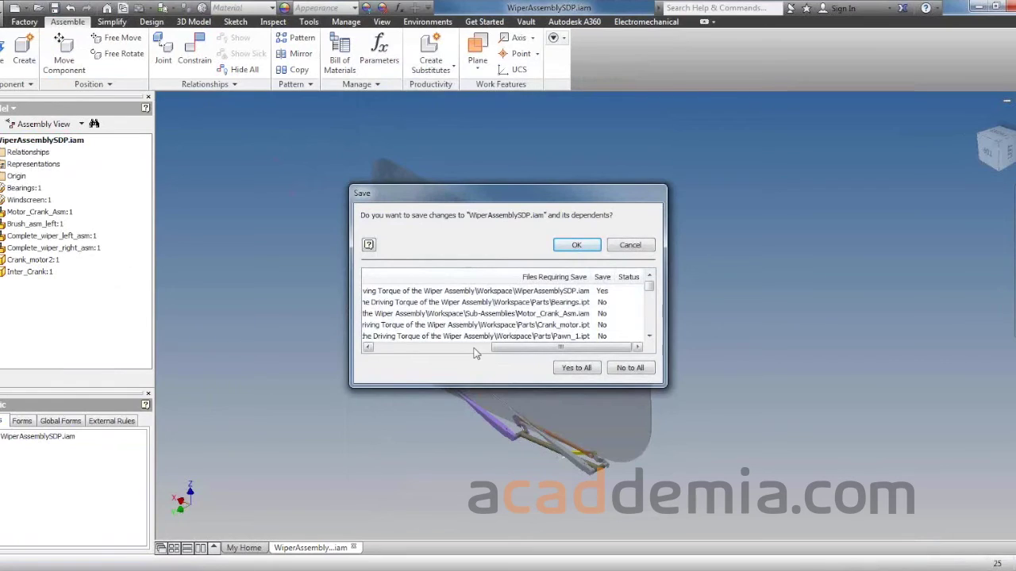
pyautogui.click(585, 370)
pyautogui.click(577, 246)
pyautogui.click(567, 271)
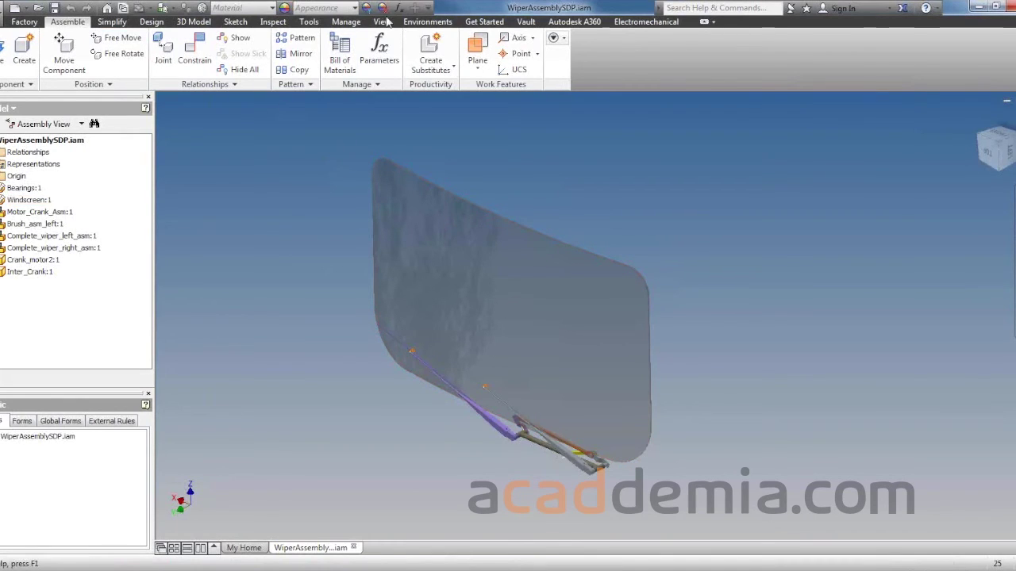
# Step: Switch the browser from the model tree to the Vault view and select WiperAssemblySDP.iam
pyautogui.click(526, 23)
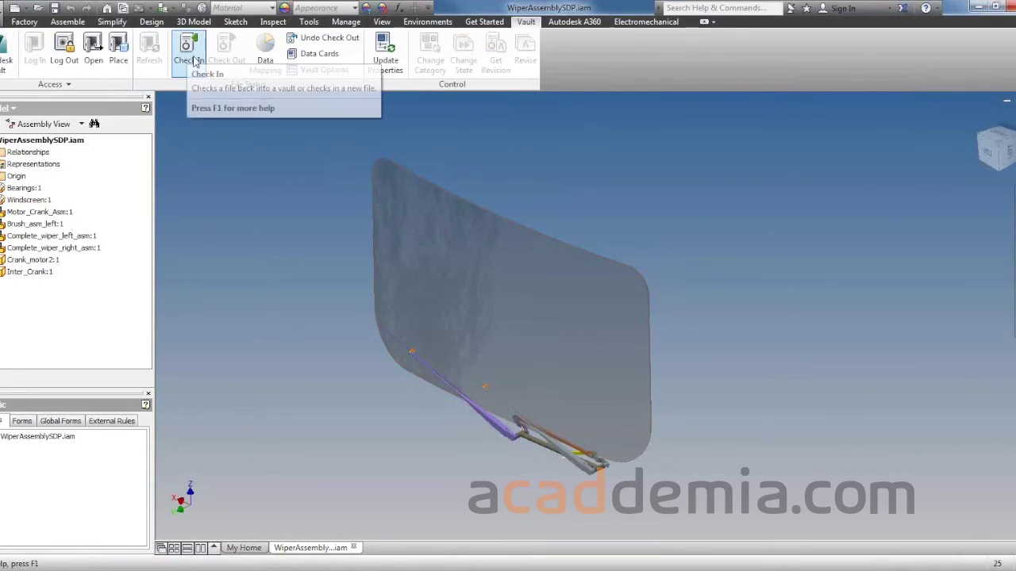
pyautogui.click(63, 123)
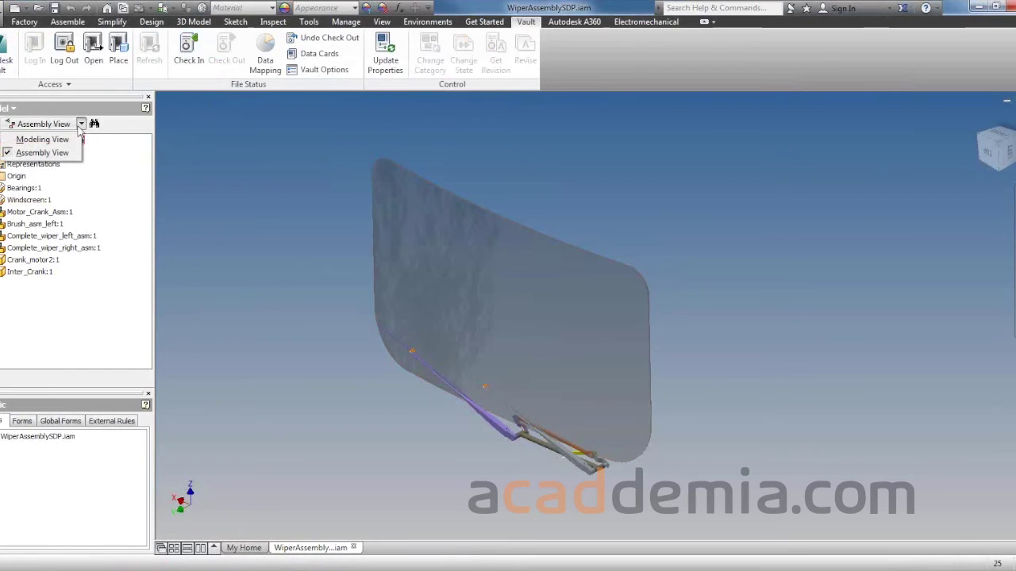
pyautogui.click(12, 105)
pyautogui.click(12, 107)
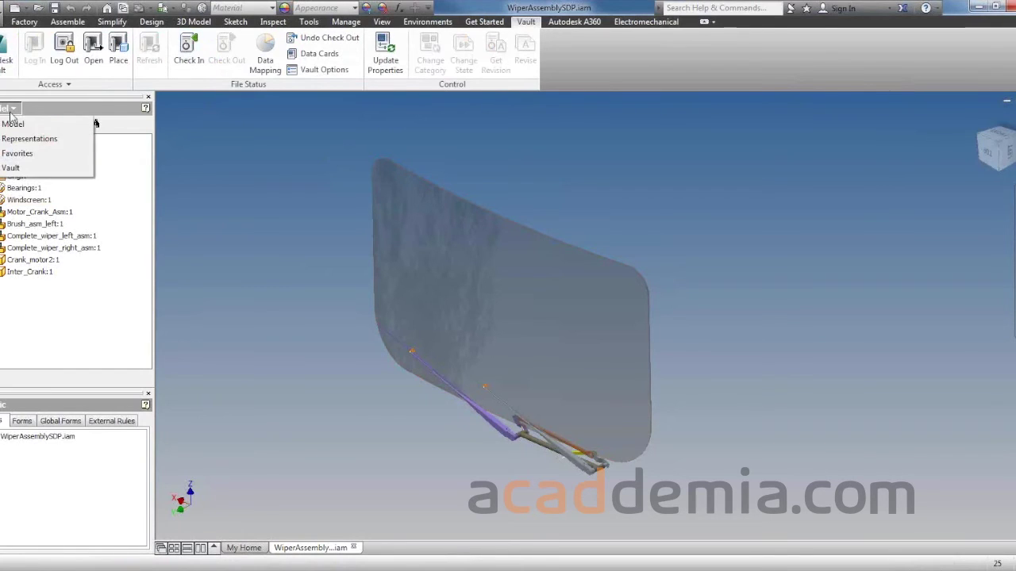
pyautogui.click(16, 162)
pyautogui.click(30, 151)
pyautogui.rightClick(36, 151)
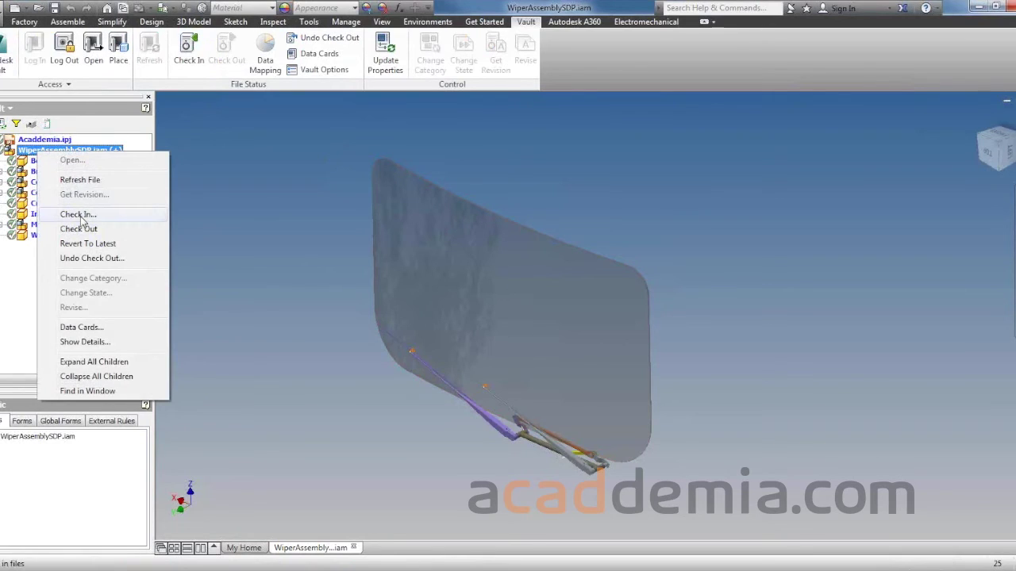
pyautogui.click(198, 141)
# Step: Start the check-in of WiperAssemblySDP.iam and enable Close files and delete working copies
pyautogui.click(188, 52)
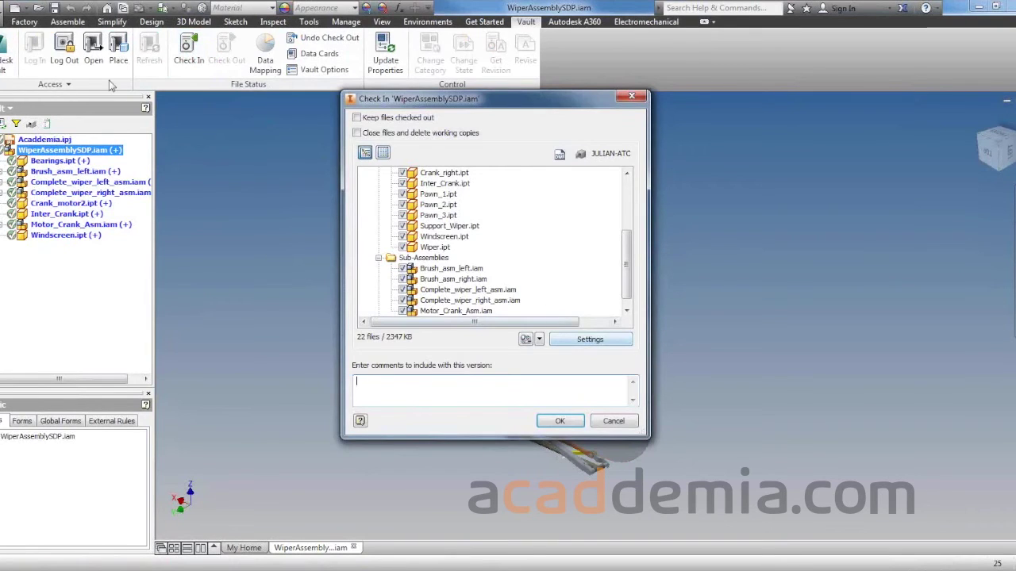
pyautogui.click(512, 233)
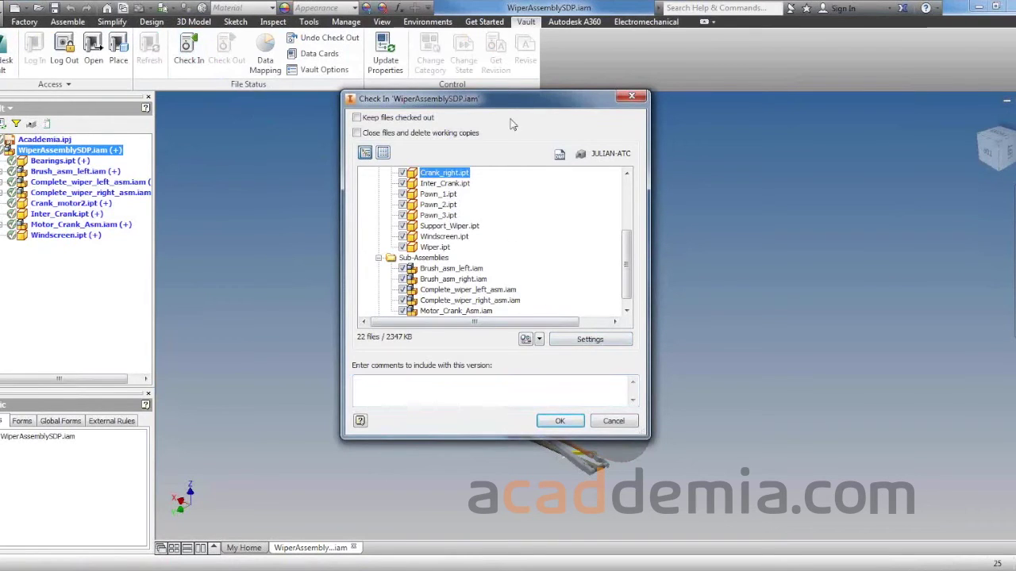
pyautogui.moveTo(508, 103); pyautogui.dragTo(550, 135)
pyautogui.click(399, 165)
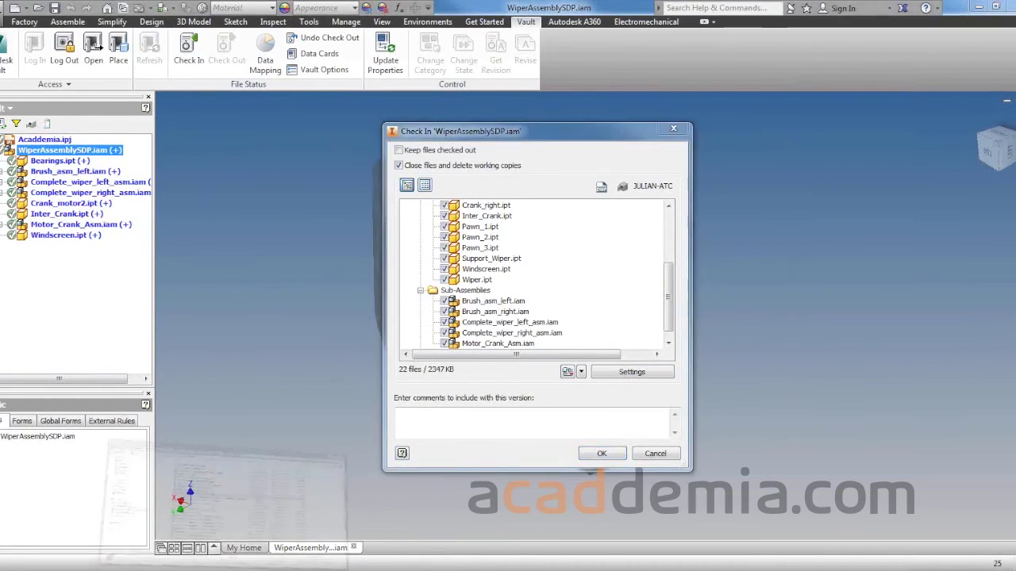
# Step: Switch to Vault Professional, go to the local folder of WiperAssemblySDP.iam and examine the files in its Parts folder
pyautogui.press('super+e')
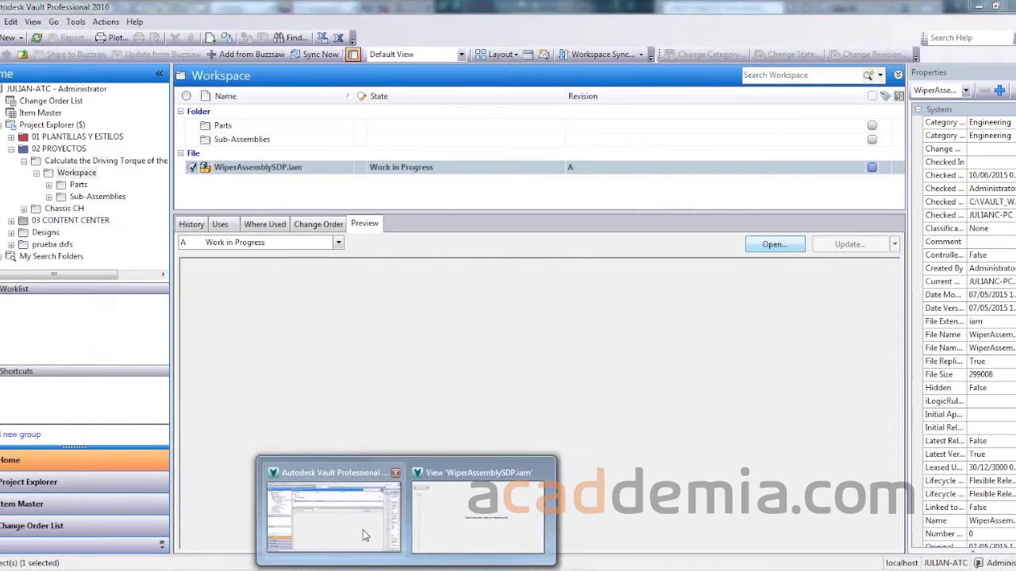
pyautogui.click(364, 536)
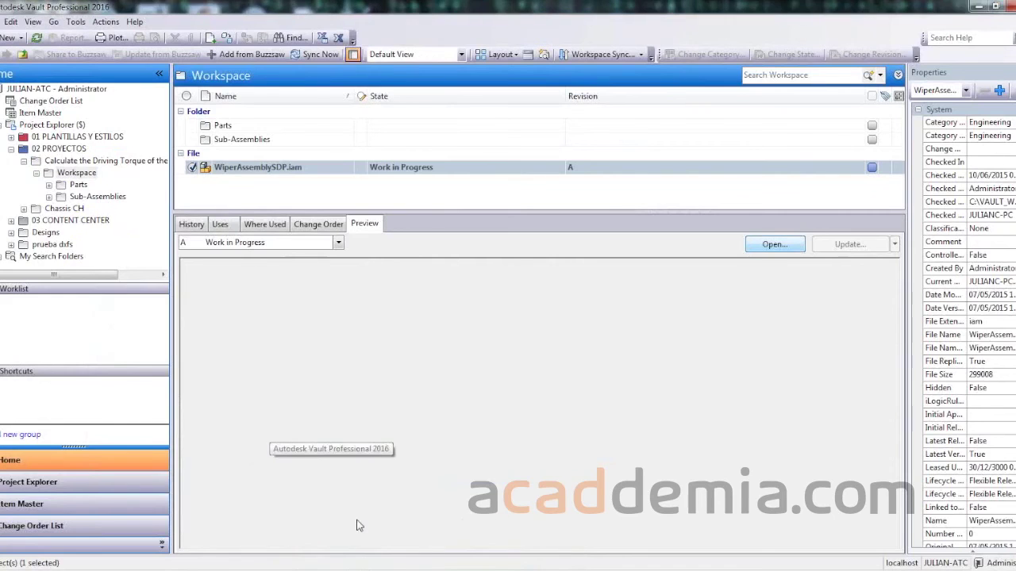
pyautogui.rightClick(248, 169)
pyautogui.click(306, 424)
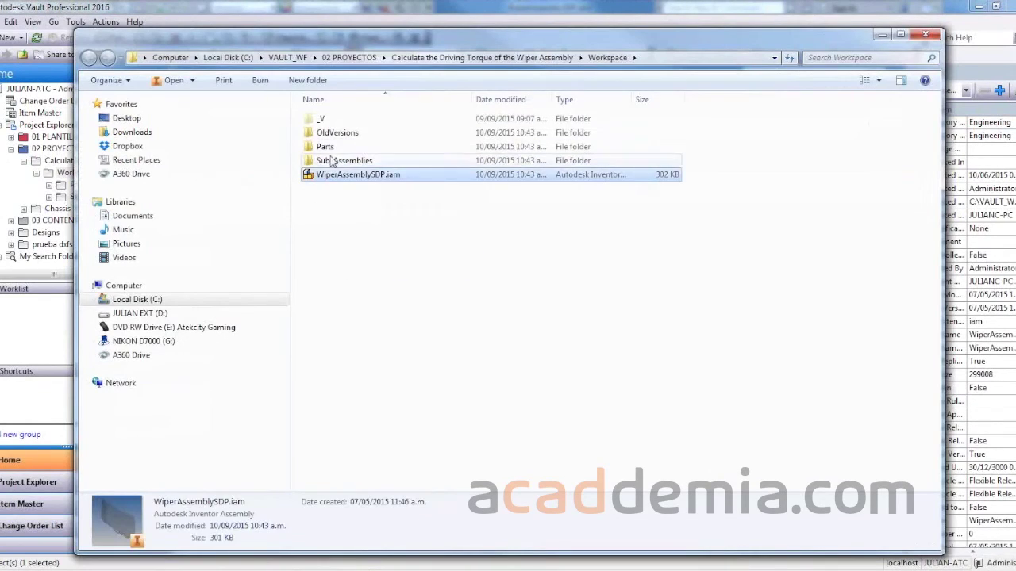
pyautogui.click(326, 147)
pyautogui.doubleClick(325, 150)
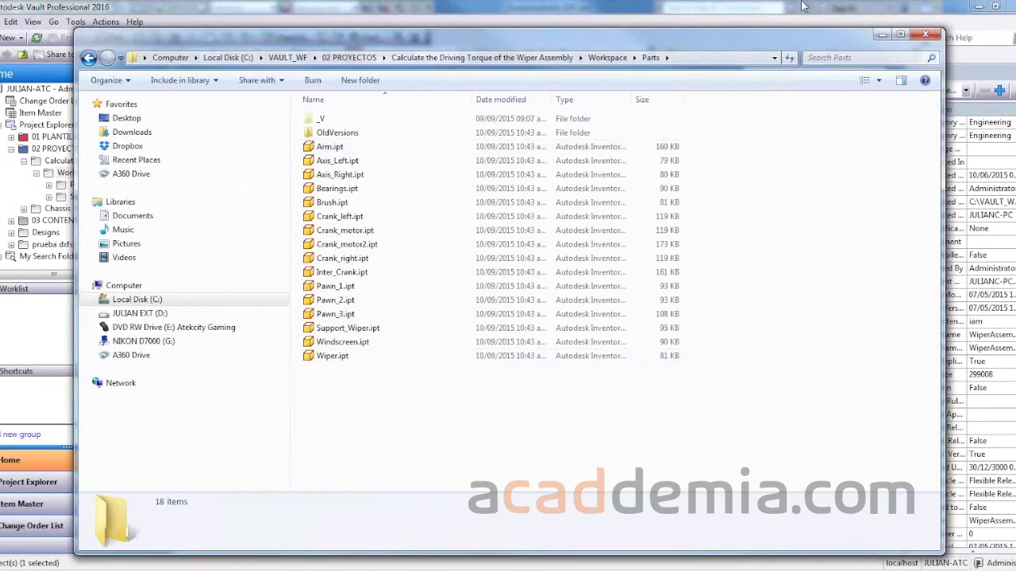
pyautogui.click(883, 38)
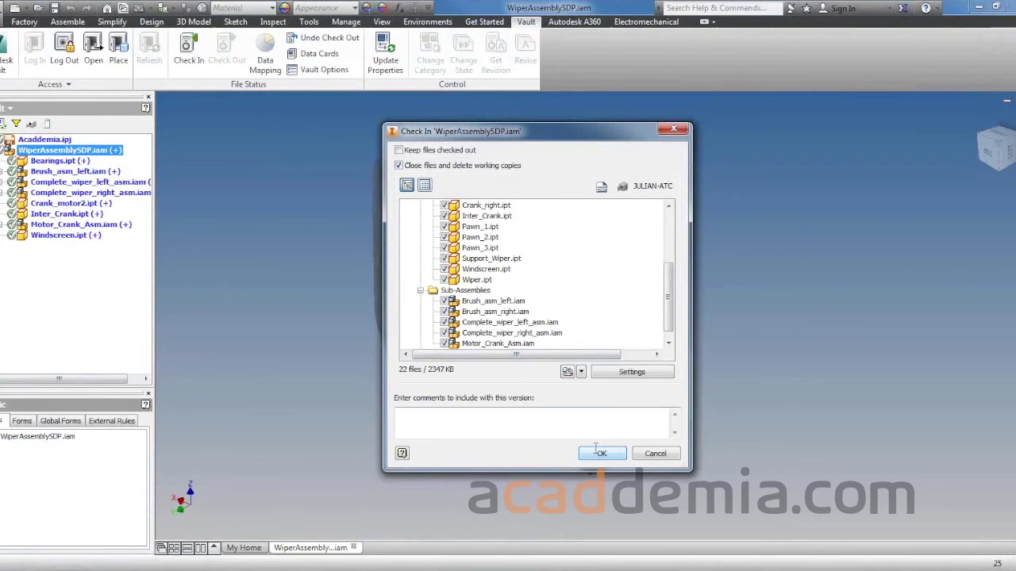
# Step: Back in Inventor, add the version comment "Se agrega Propiedad OP en ensamble Wiper Assembly" and check in the assembly
pyautogui.click(556, 413)
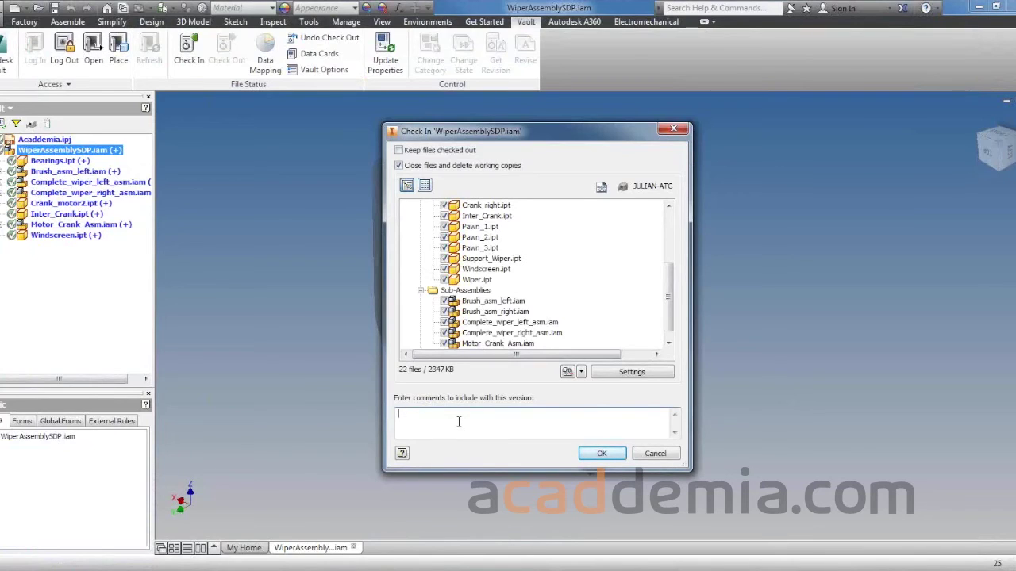
pyautogui.write('grega Propiedad OP en ensamble Wiper Assembly')
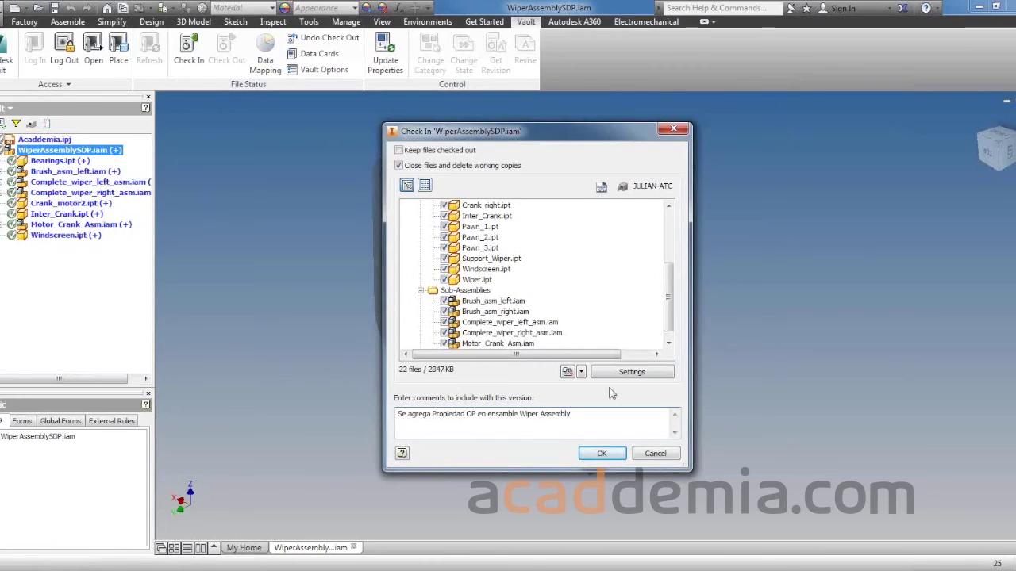
pyautogui.click(601, 454)
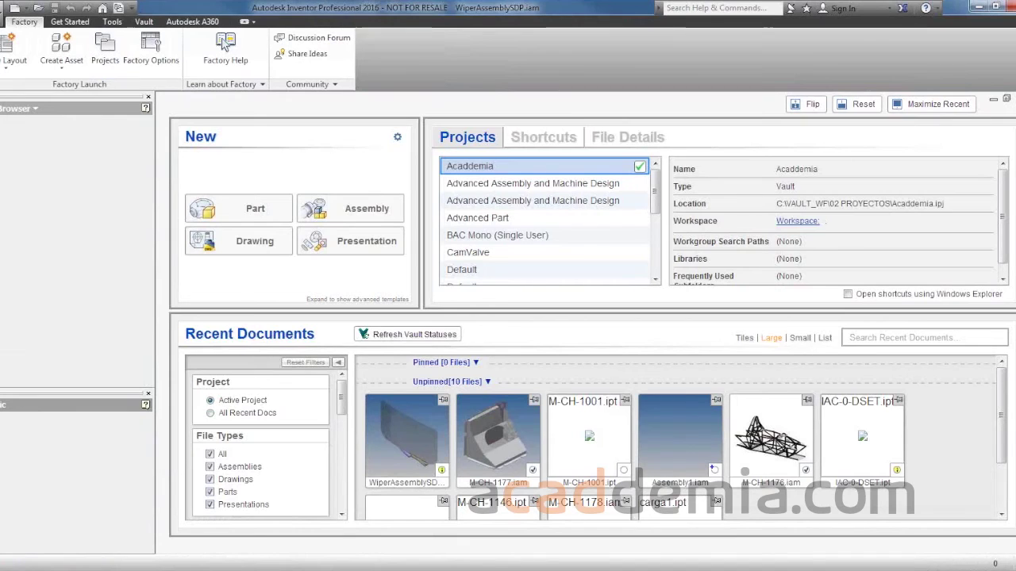
# Step: Switch to the File Explorer window and inspect the local Parts and Workspace folders for remaining working copies
pyautogui.moveTo(406, 570)
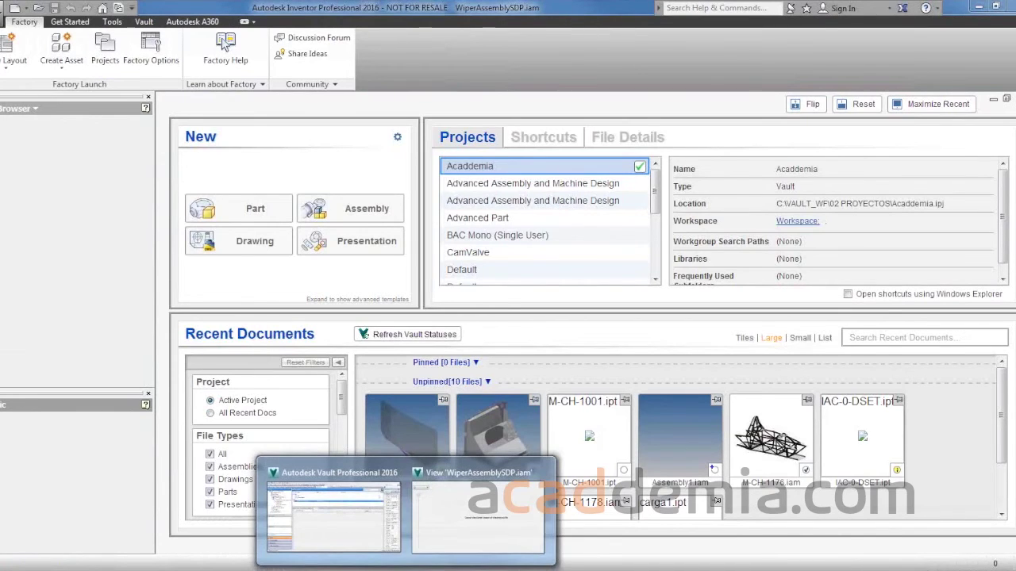
pyautogui.moveTo(150, 568)
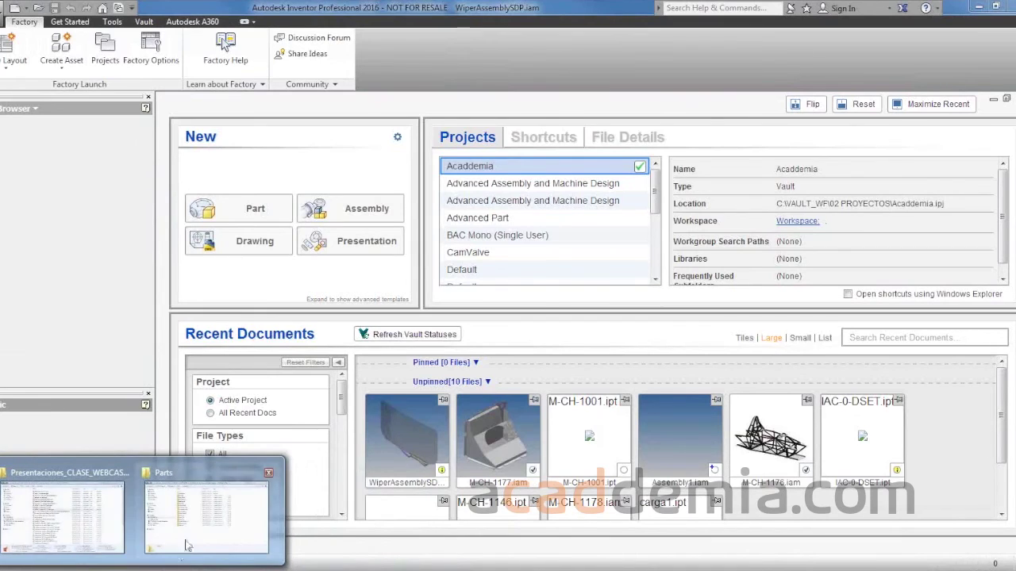
pyautogui.click(186, 545)
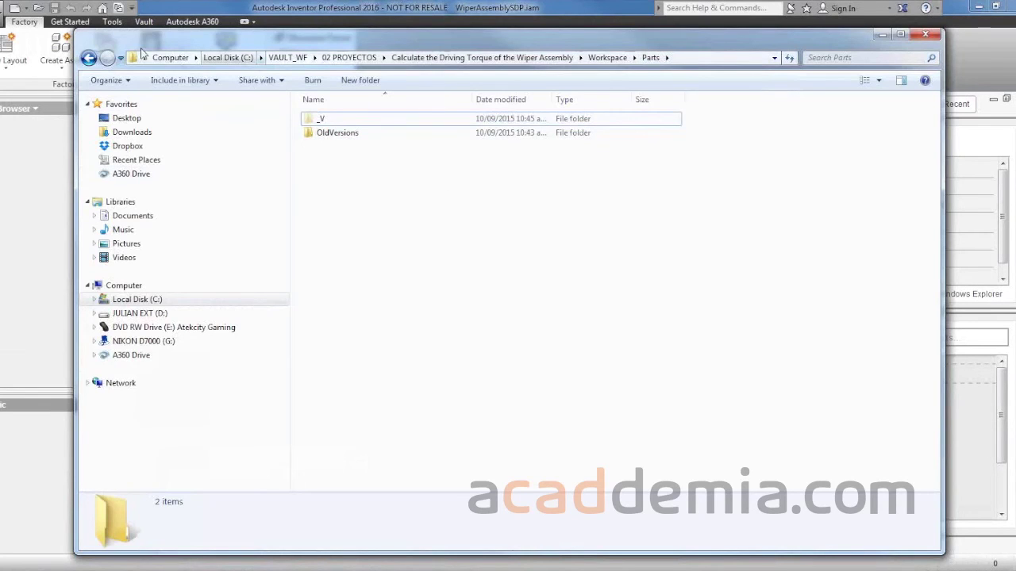
pyautogui.click(89, 58)
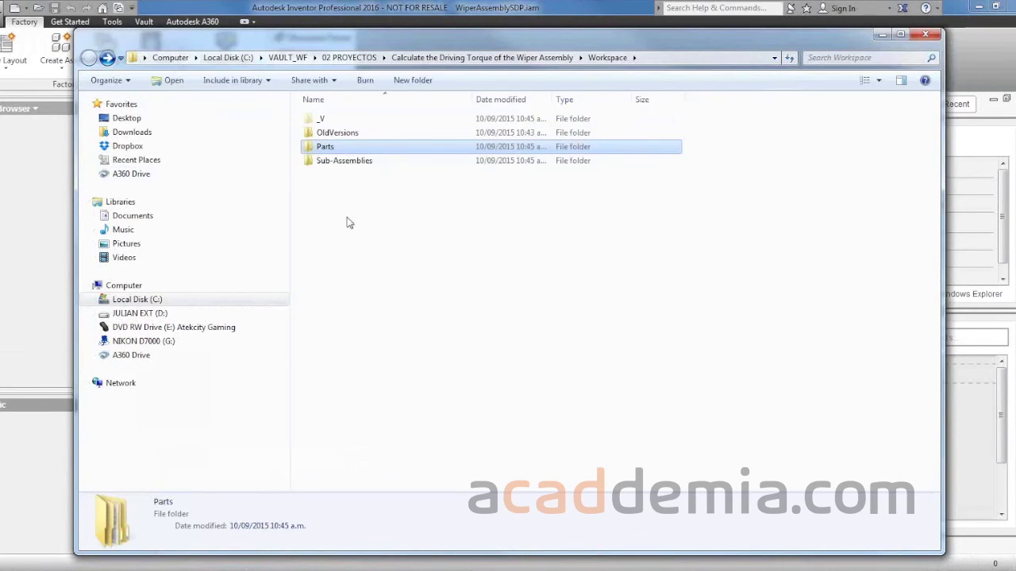
# Step: Move all assembly files in the OldVersions folder of Sub-Assemblies to the Recycle Bin, and minimize File Explorer
pyautogui.doubleClick(324, 162)
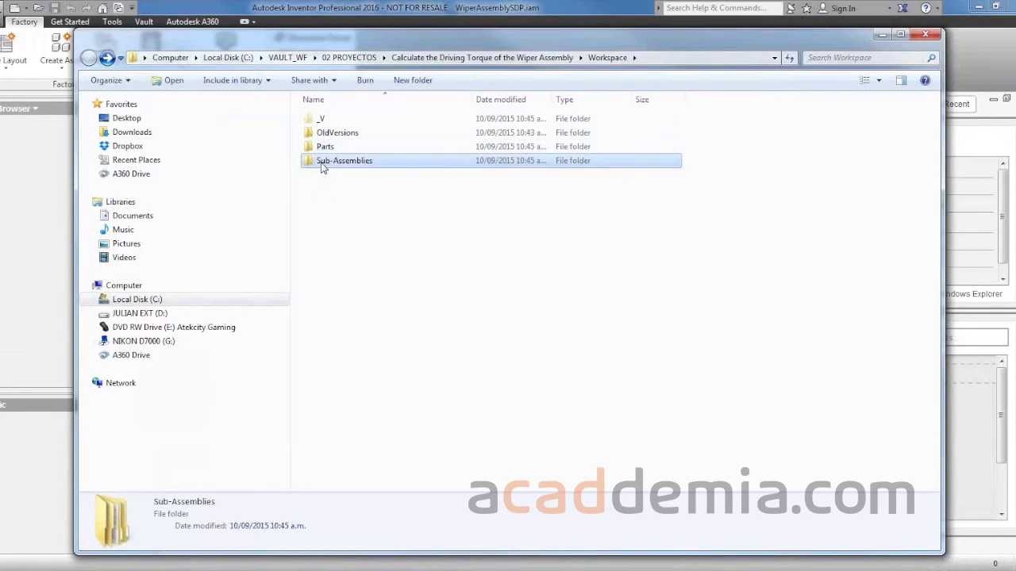
pyautogui.click(322, 135)
pyautogui.doubleClick(320, 135)
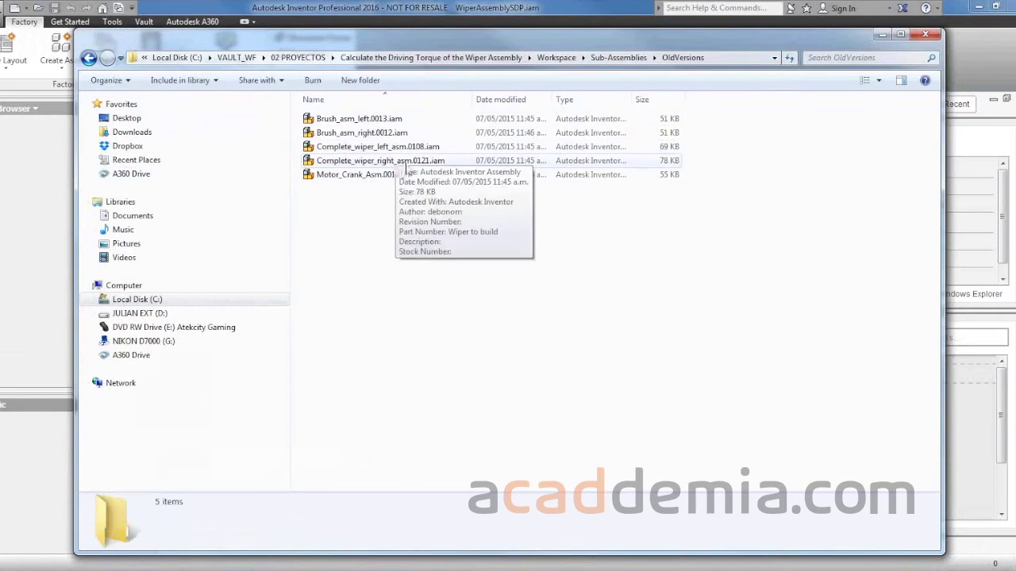
pyautogui.moveTo(424, 212); pyautogui.dragTo(338, 111)
pyautogui.press('Delete')
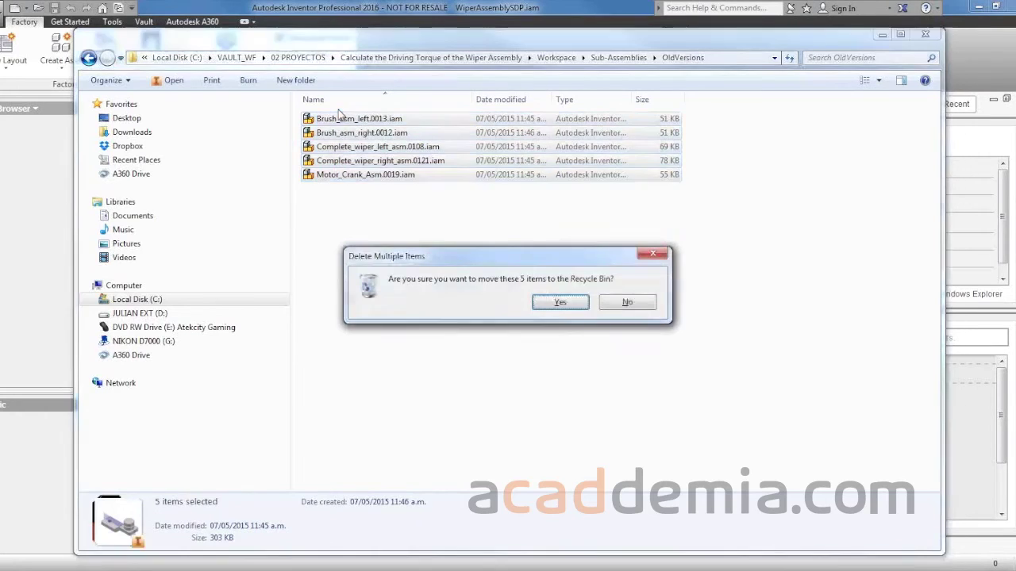
pyautogui.click(558, 303)
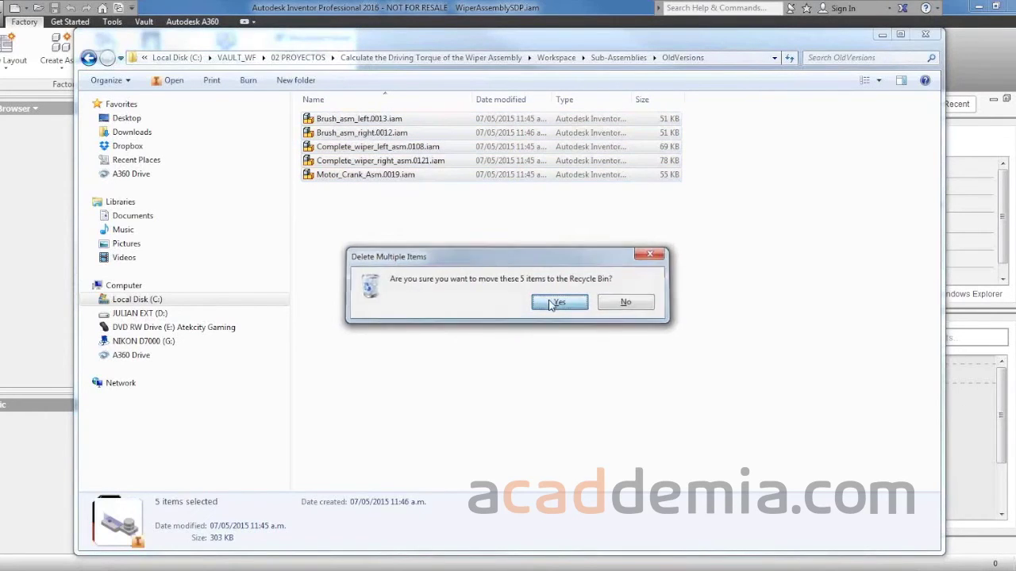
pyautogui.click(88, 57)
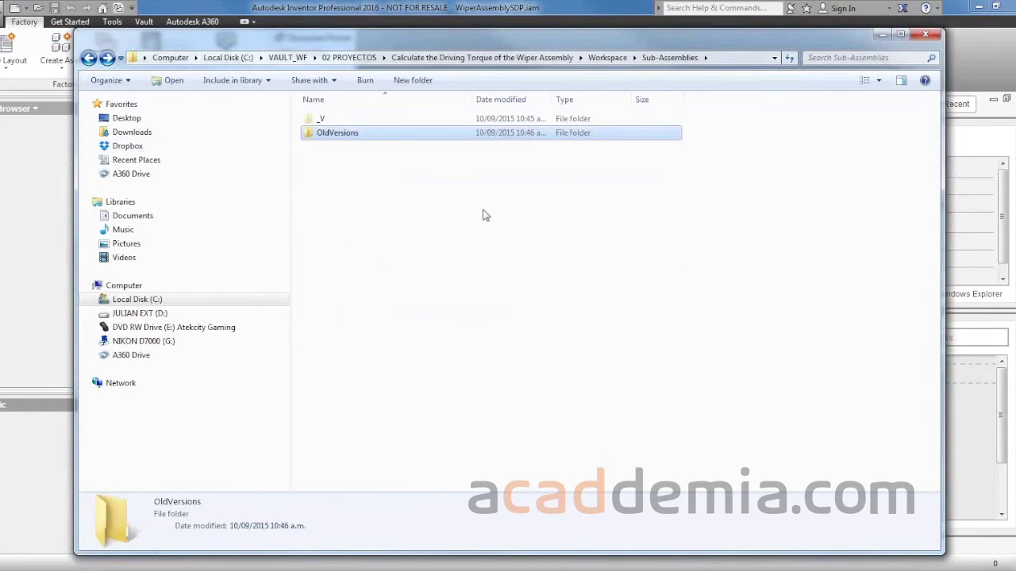
pyautogui.click(882, 36)
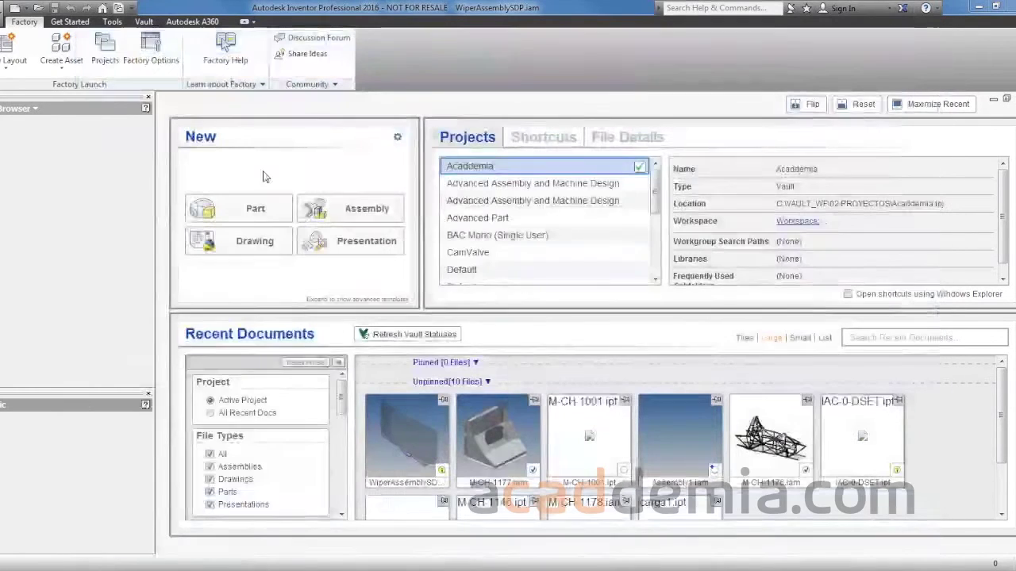
# Step: Open Inventor's Projects settings and expand the Options of the active Acaddemia project
pyautogui.click(112, 55)
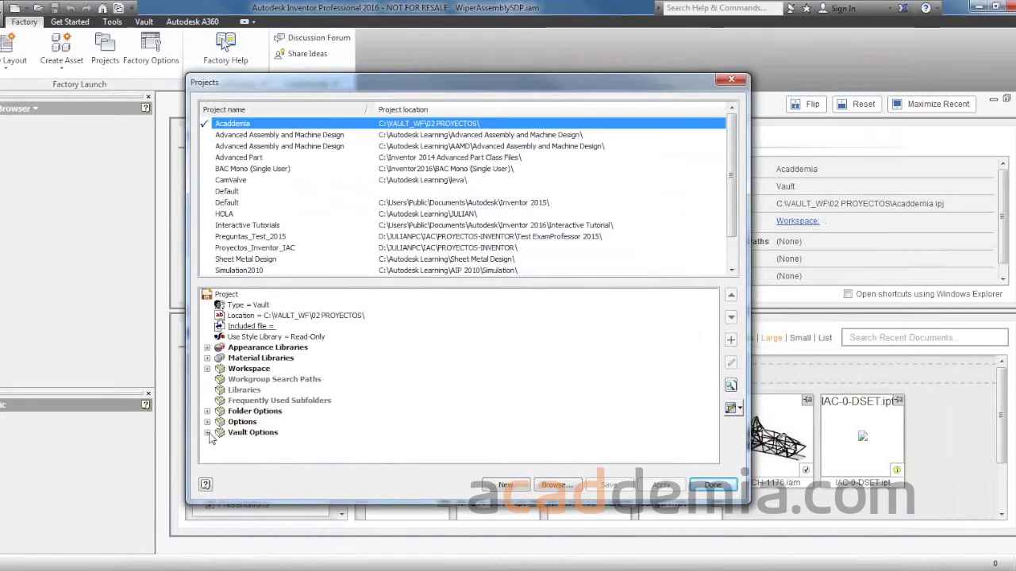
pyautogui.click(208, 432)
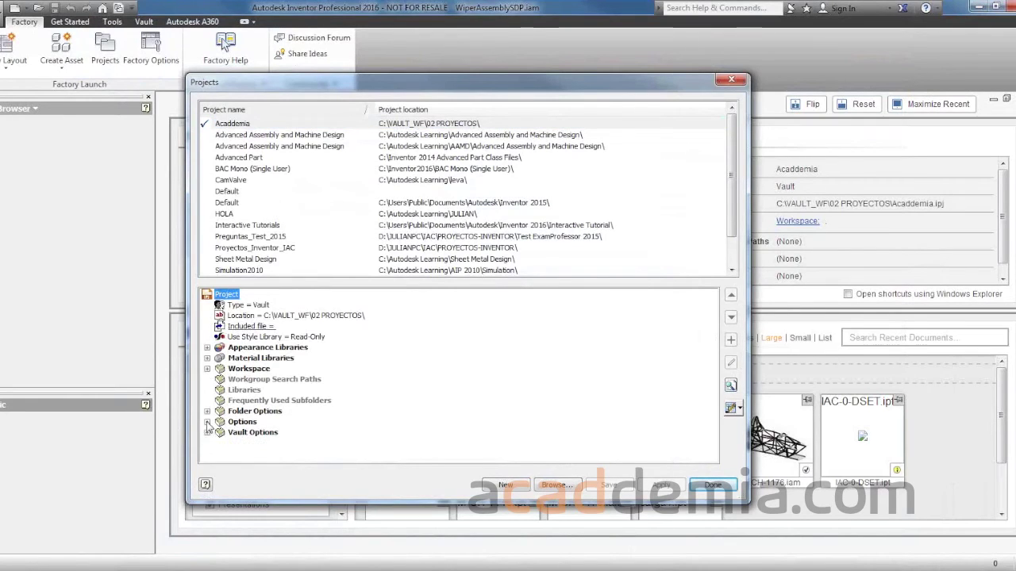
pyautogui.click(207, 421)
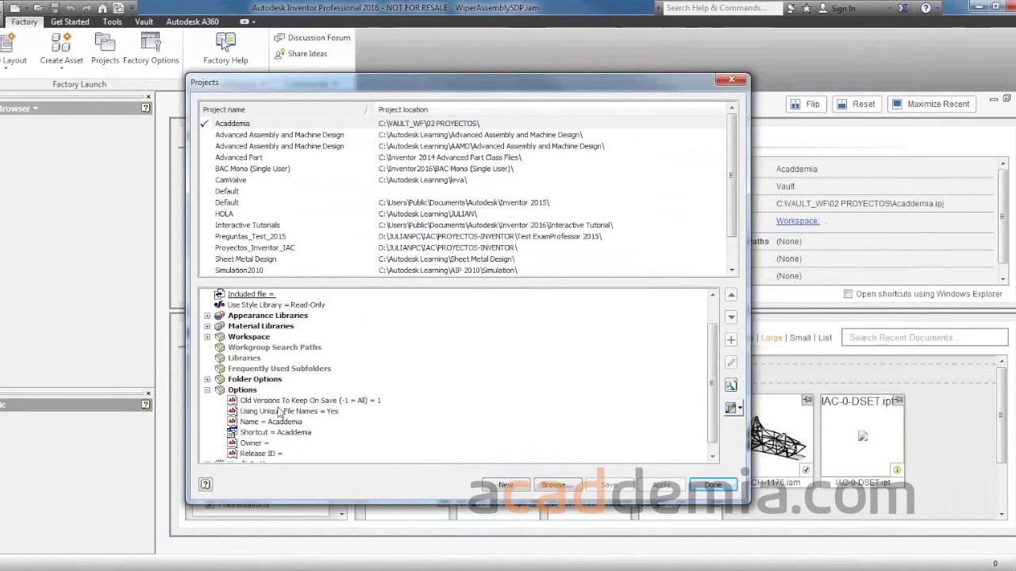
pyautogui.click(332, 399)
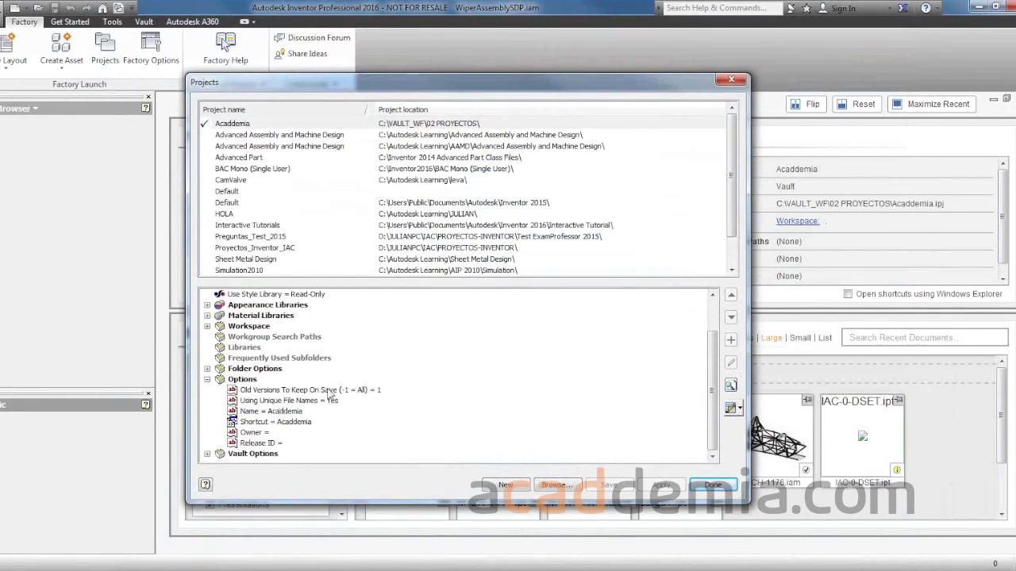
pyautogui.rightClick(378, 391)
pyautogui.click(408, 398)
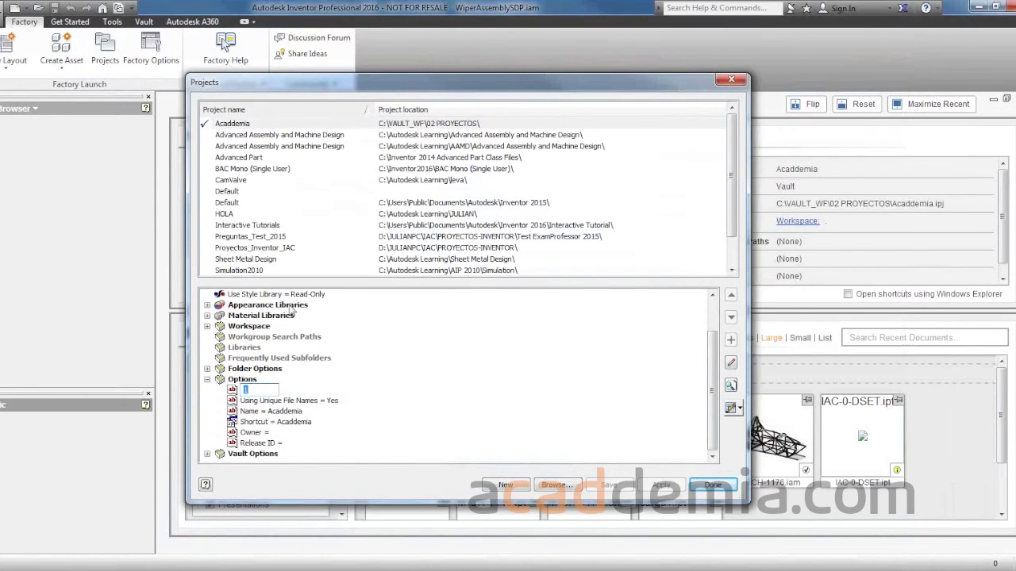
pyautogui.moveTo(711, 417); pyautogui.dragTo(711, 373)
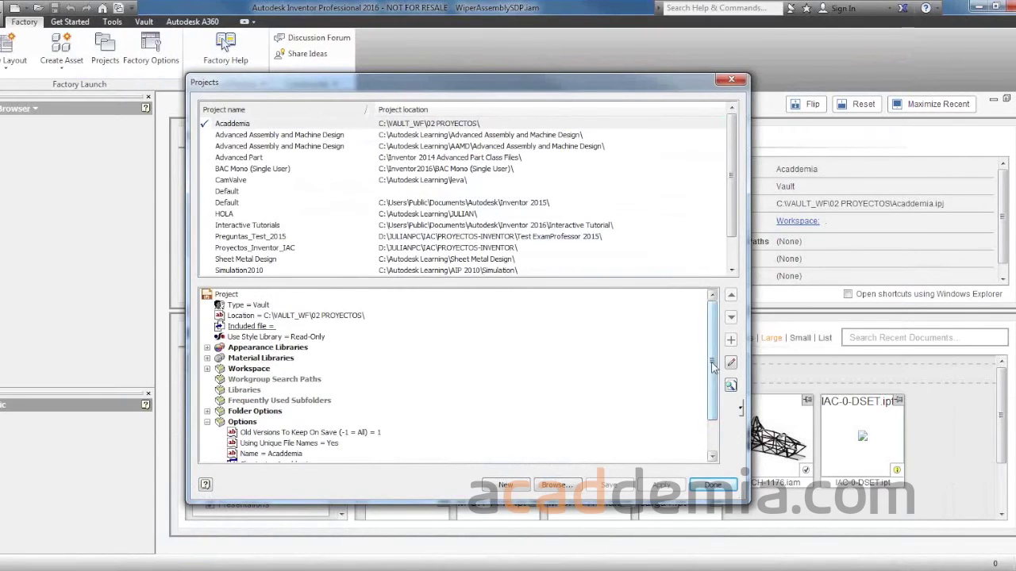
pyautogui.scroll(-2, 702, 406)
pyautogui.click(380, 399)
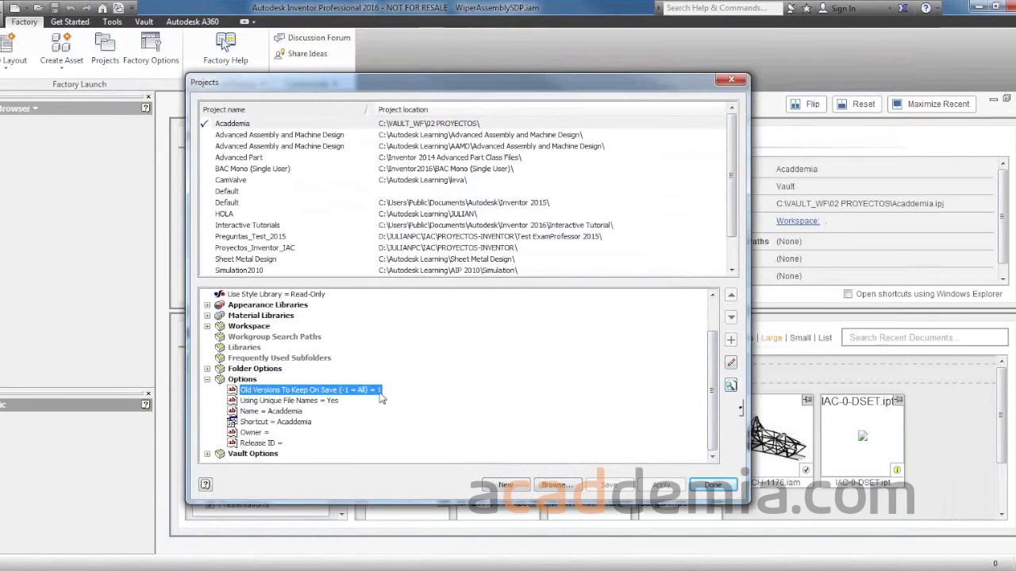
pyautogui.click(381, 398)
pyautogui.press('Return')
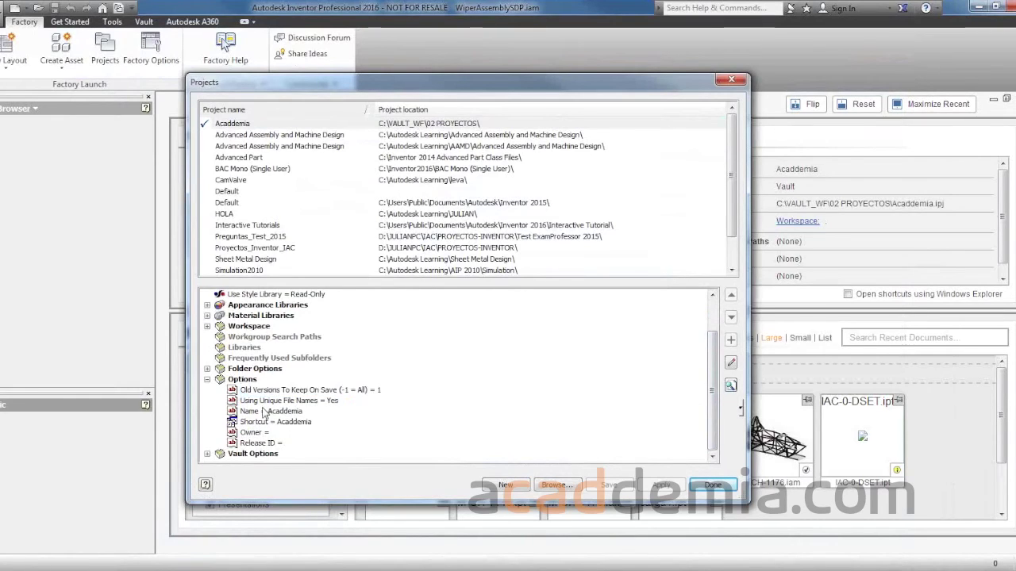
# Step: Set Old Versions To Keep On Save to 0 for the Acaddemia project
pyautogui.click(289, 392)
pyautogui.click(293, 393)
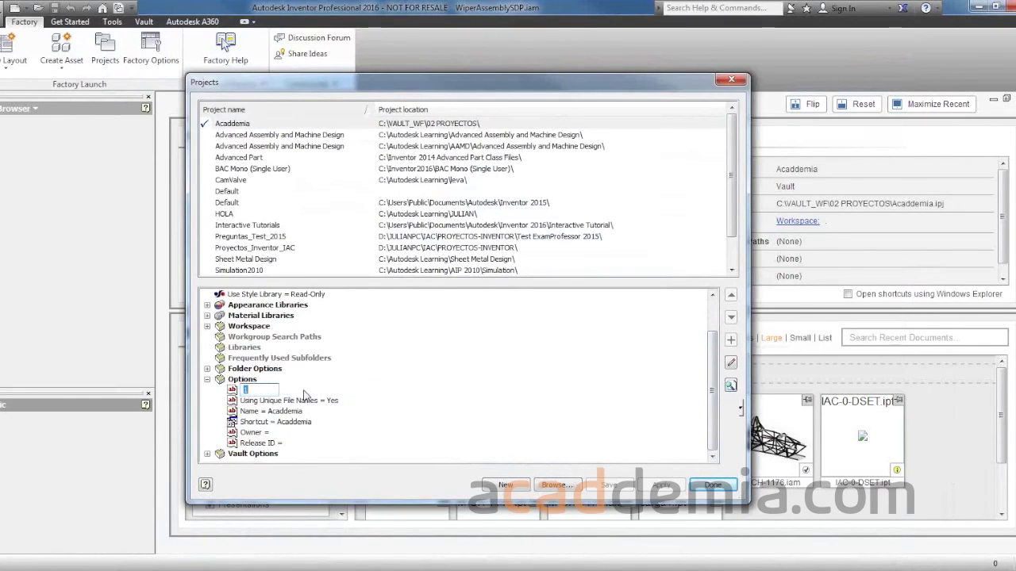
pyautogui.press('Return')
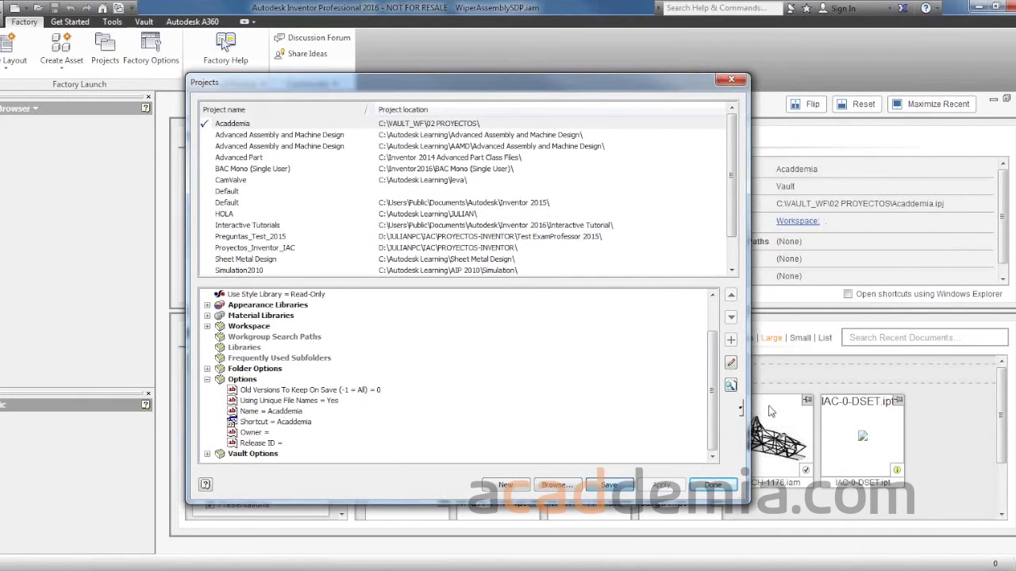
# Step: Close the Projects settings, and clear the Inventor and WiperAssemblySDP.iam view windows to return to Vault
pyautogui.click(712, 486)
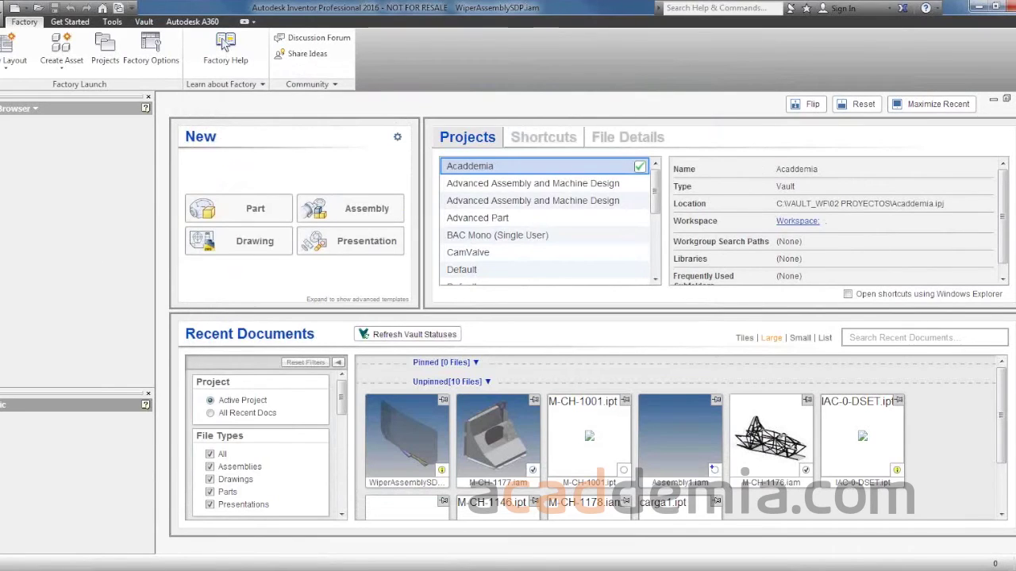
pyautogui.click(980, 8)
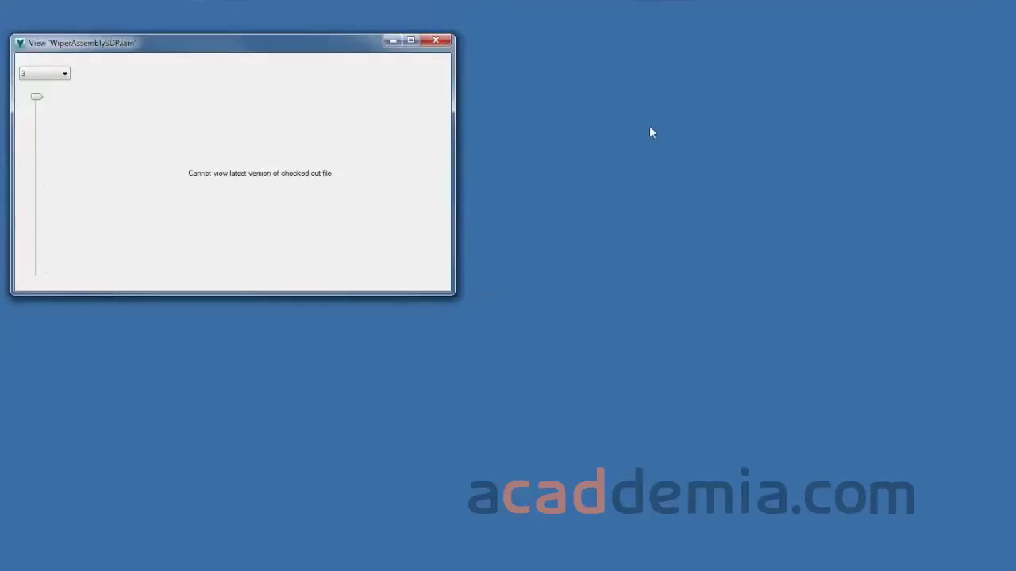
pyautogui.click(437, 42)
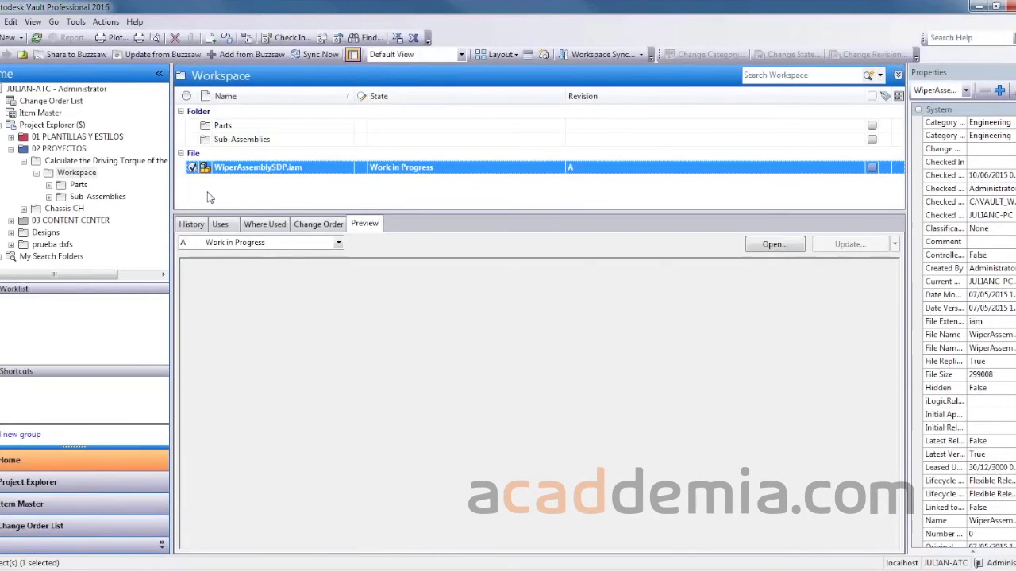
# Step: Refresh the Workspace folder and show the history of WiperAssemblySDP.iam with the Comment column wide enough to read in full
pyautogui.click(37, 39)
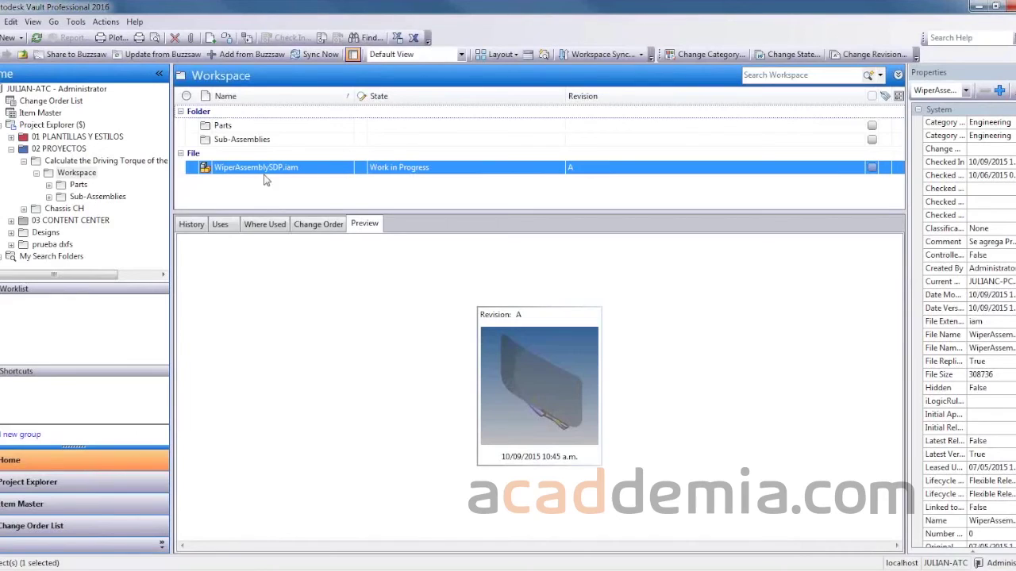
pyautogui.click(192, 225)
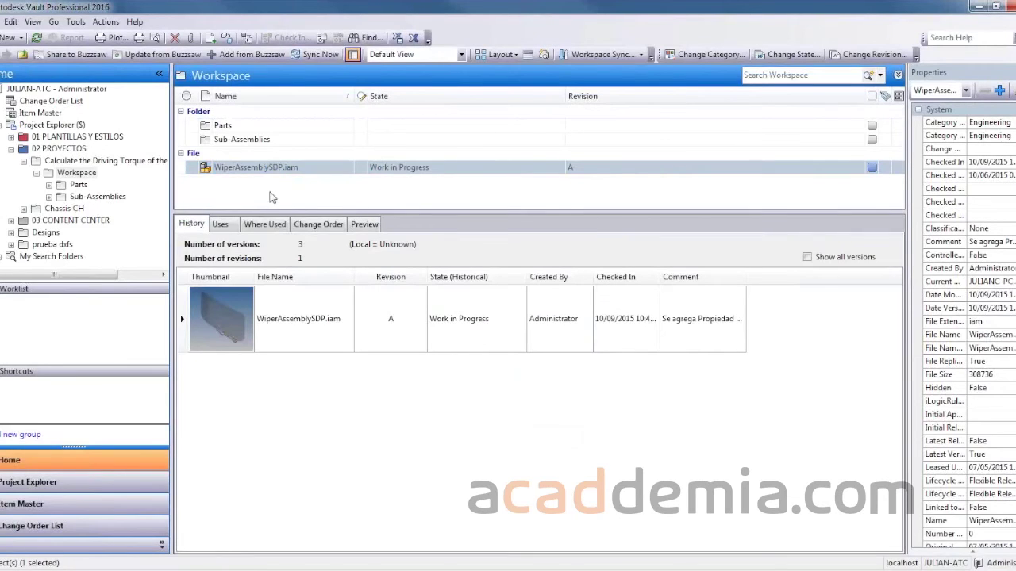
pyautogui.click(37, 38)
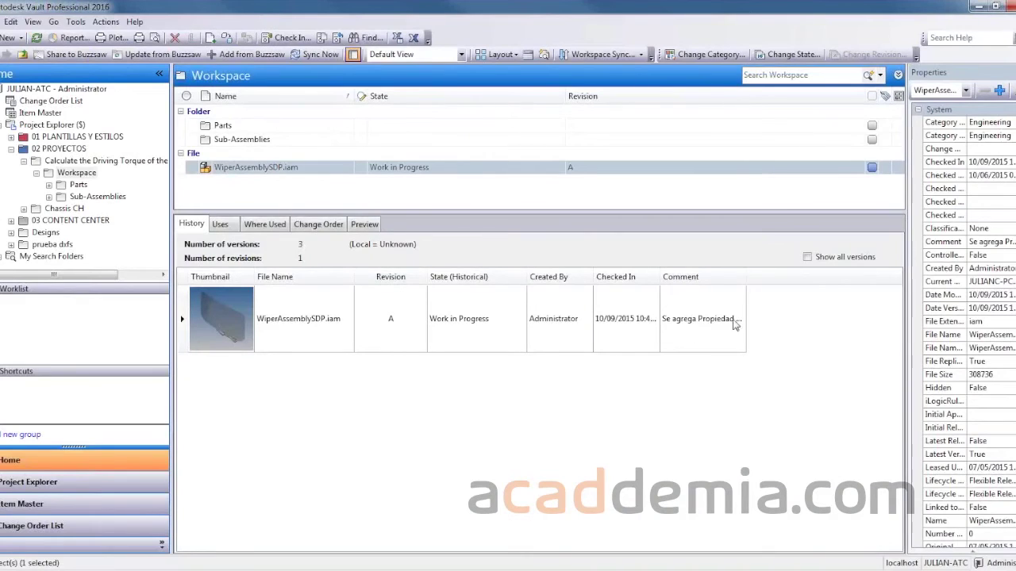
pyautogui.moveTo(746, 279); pyautogui.dragTo(839, 279)
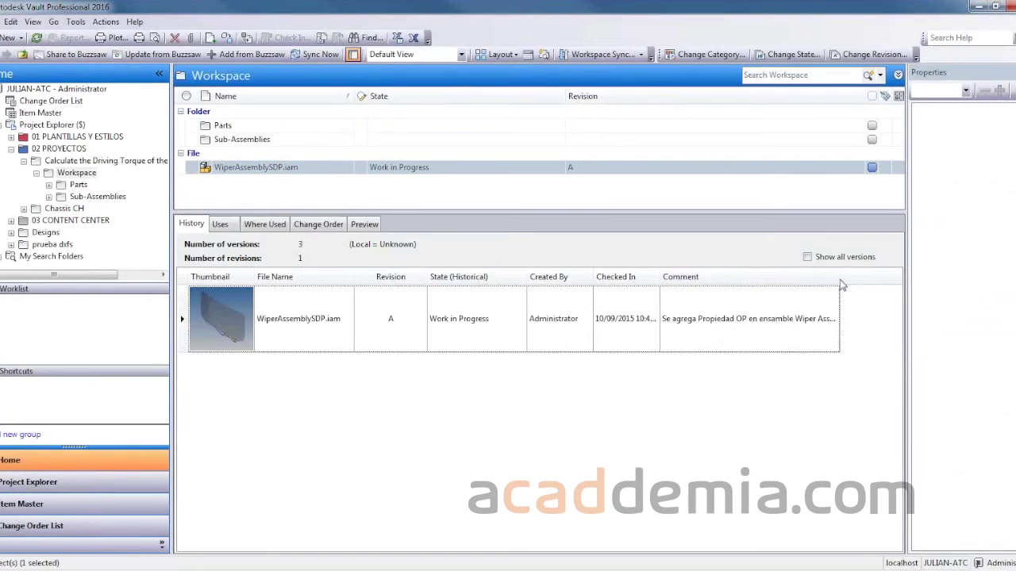
pyautogui.moveTo(838, 277); pyautogui.dragTo(883, 277)
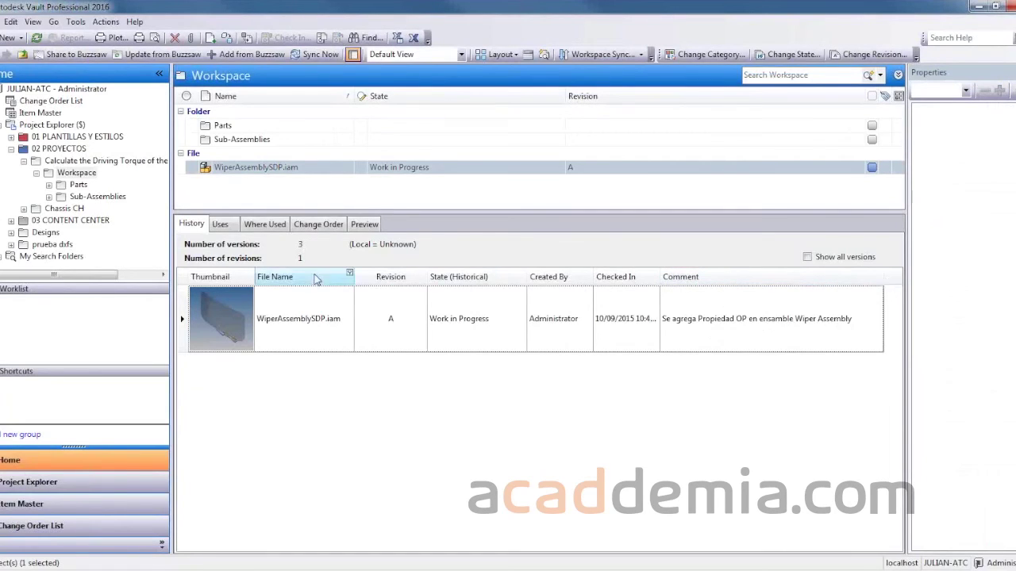
# Step: Add the Version field to the columns listing the files used by WiperAssemblySDP.iam
pyautogui.click(222, 225)
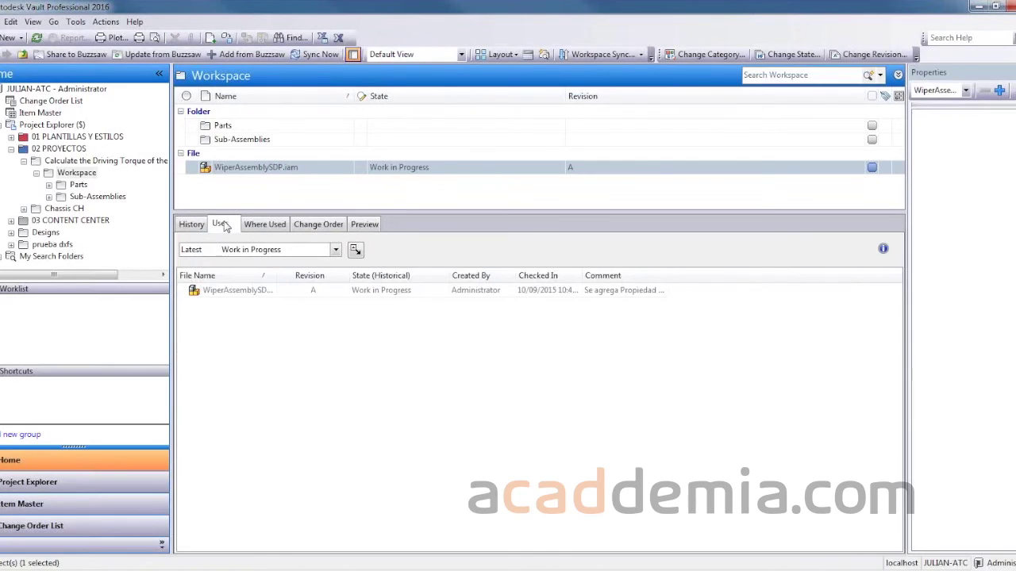
pyautogui.rightClick(700, 285)
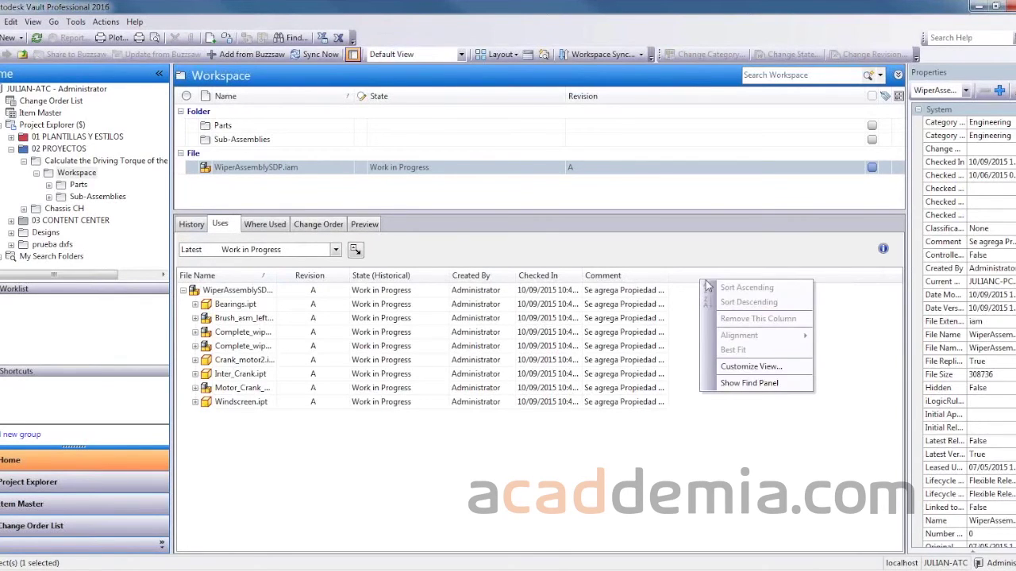
pyautogui.click(750, 369)
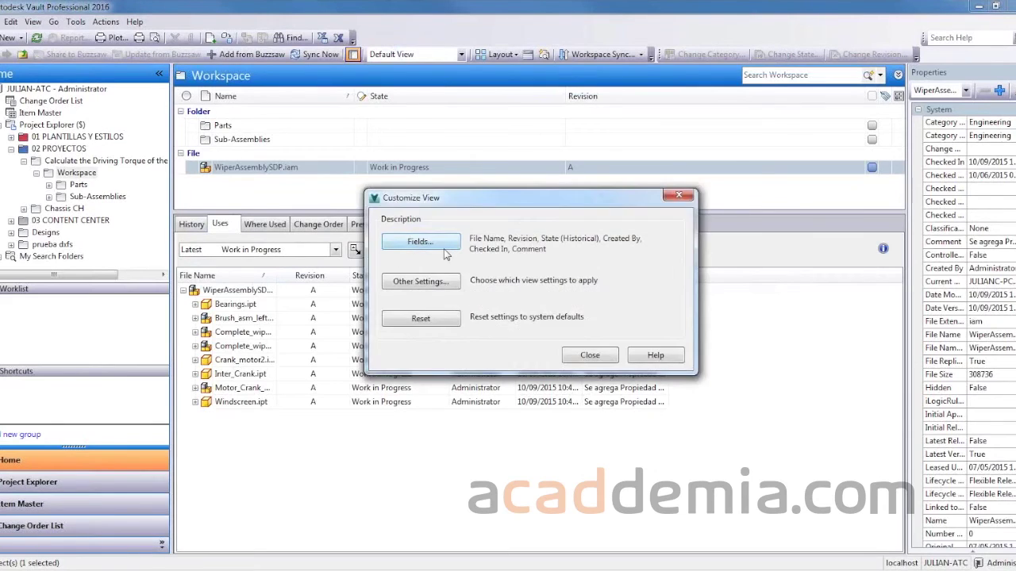
pyautogui.press('Return')
pyautogui.scroll(-6, 520, 301)
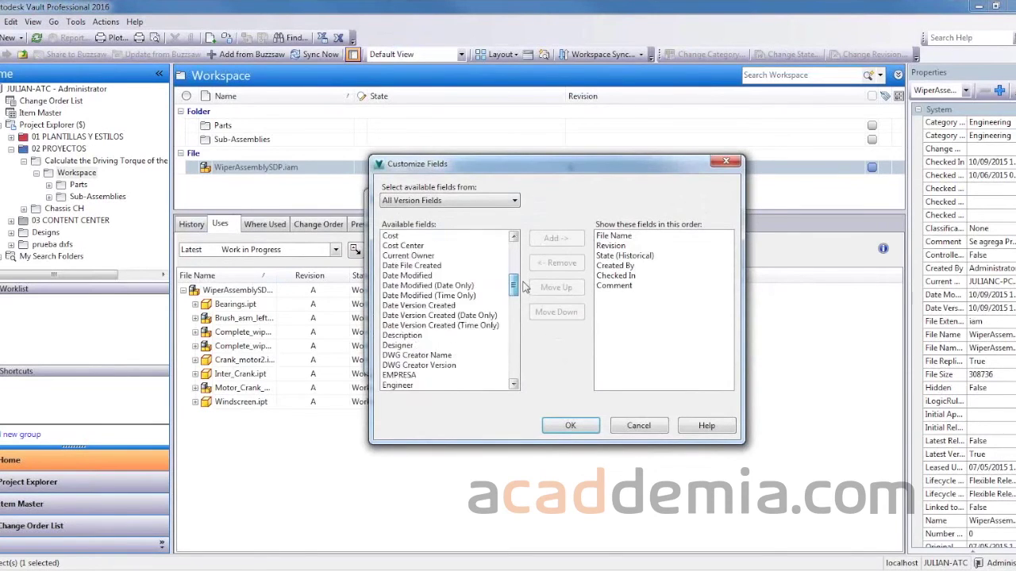
pyautogui.scroll(-8, 523, 317)
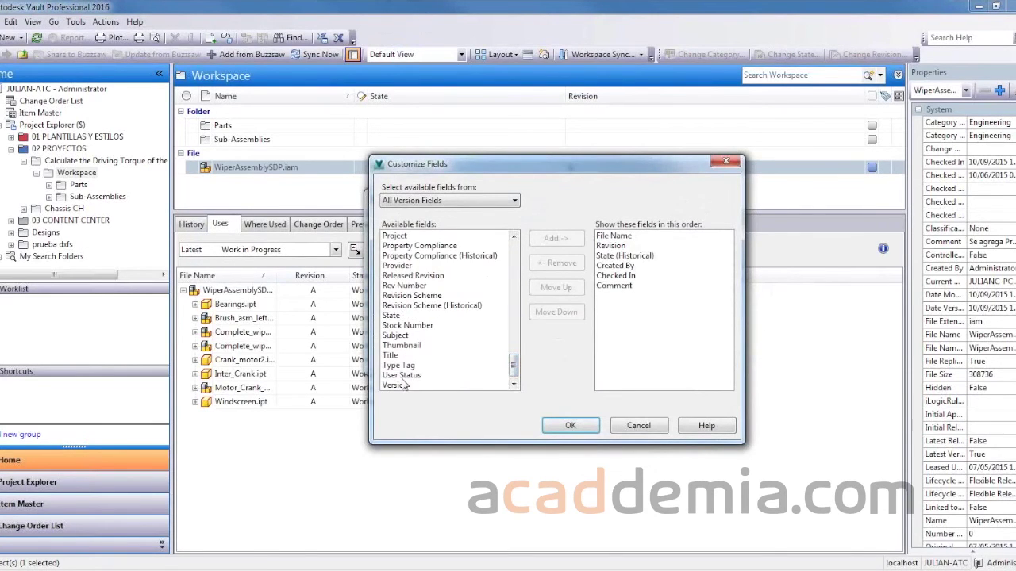
pyautogui.click(397, 386)
pyautogui.click(565, 239)
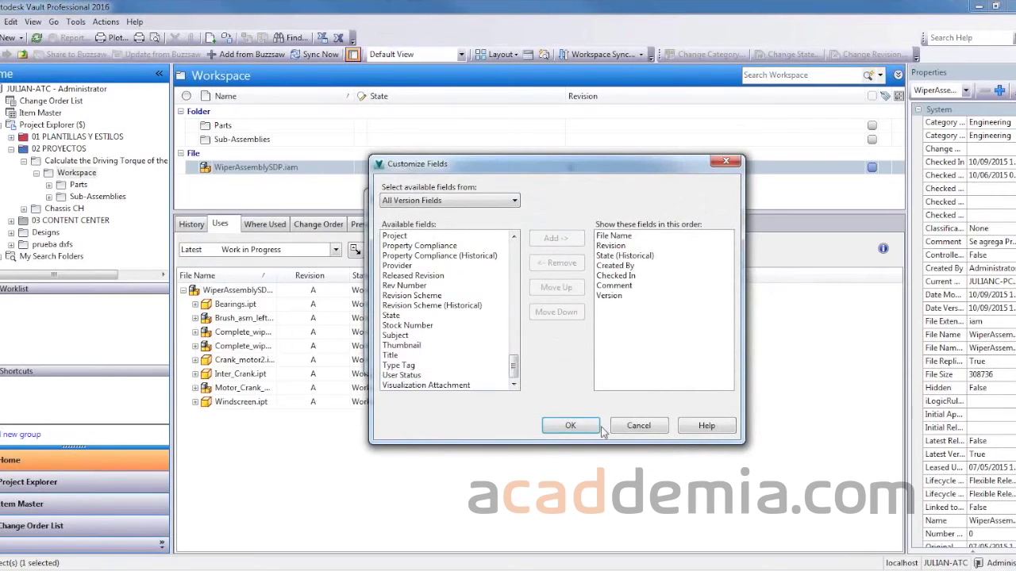
pyautogui.click(571, 426)
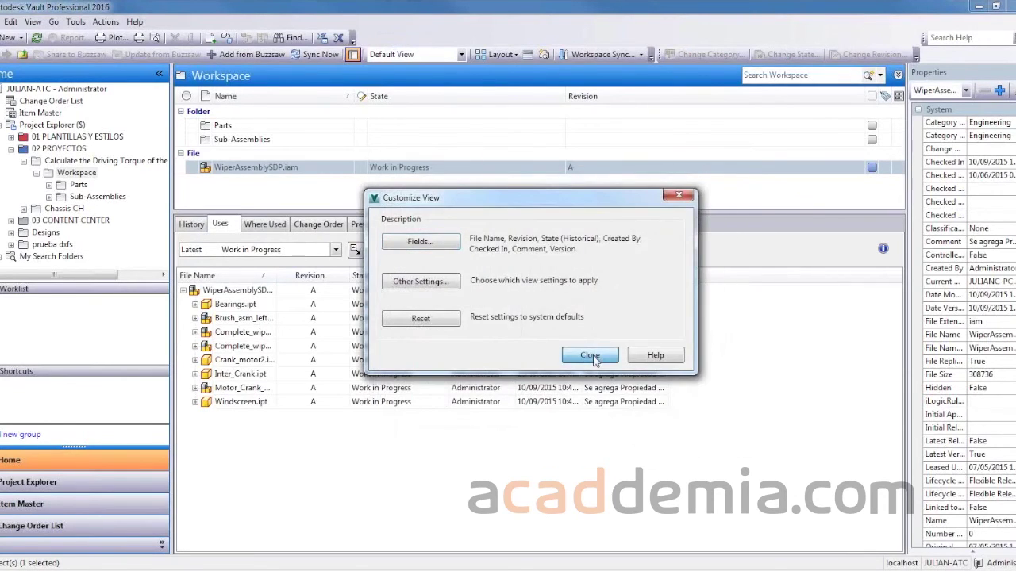
pyautogui.click(591, 357)
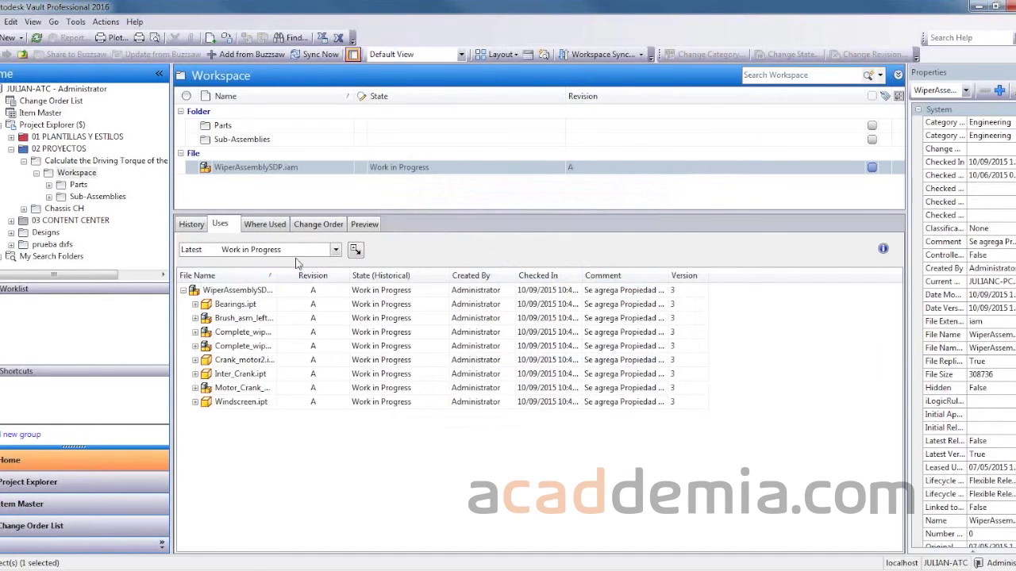
# Step: Return to the history of WiperAssemblySDP.iam, and open the assembly in Copy Design
pyautogui.click(200, 226)
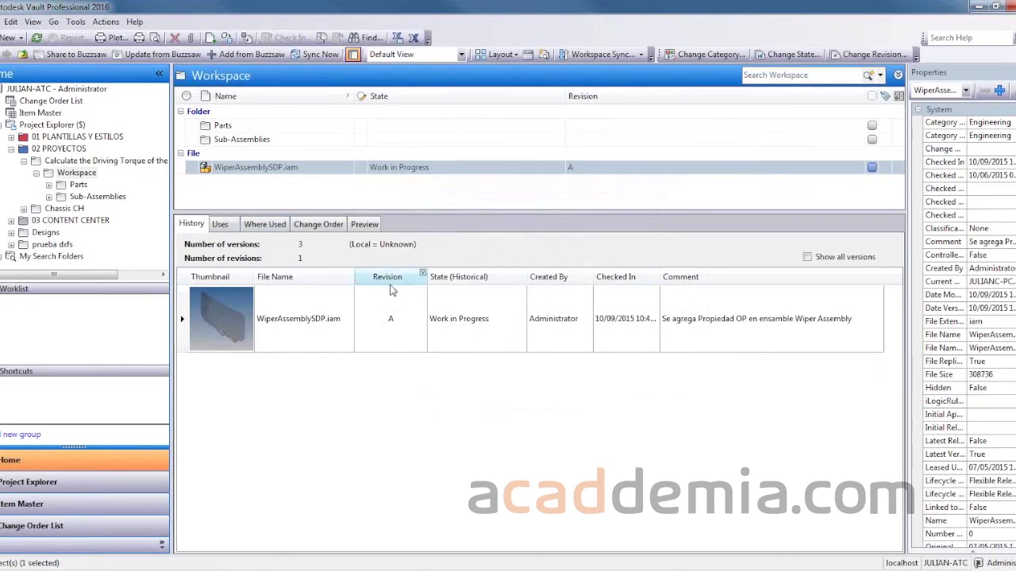
pyautogui.click(357, 378)
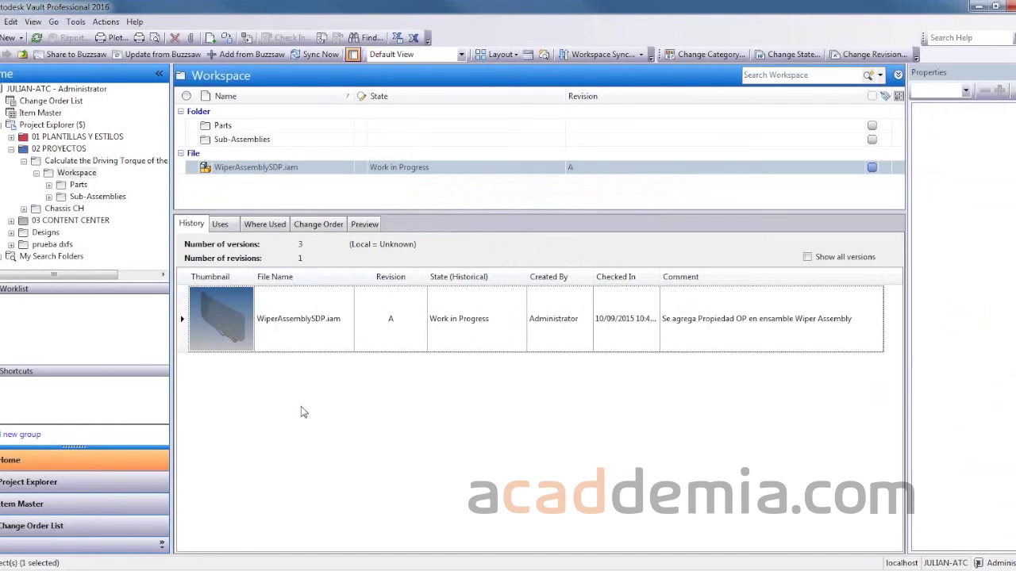
pyautogui.rightClick(259, 173)
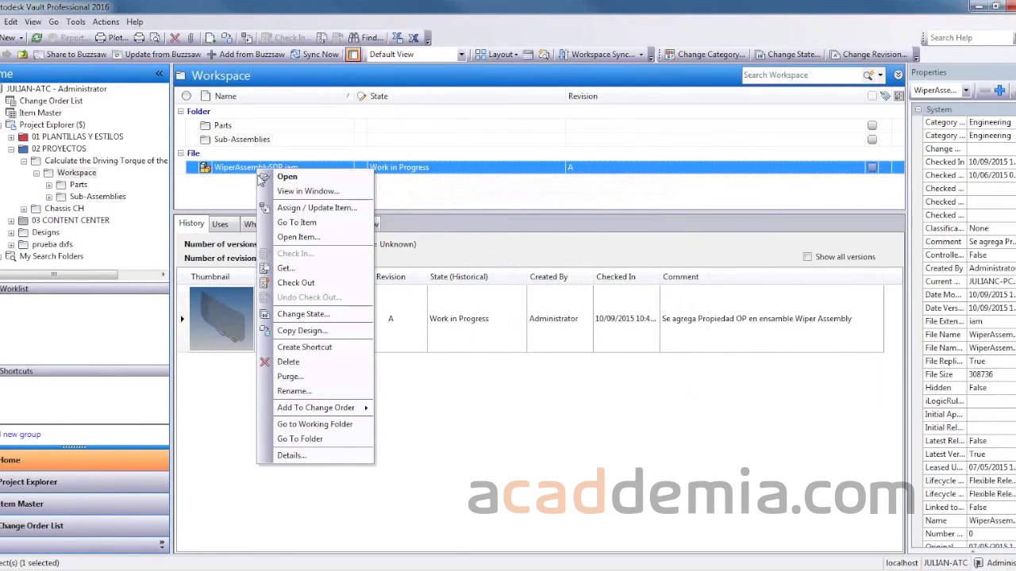
pyautogui.click(312, 332)
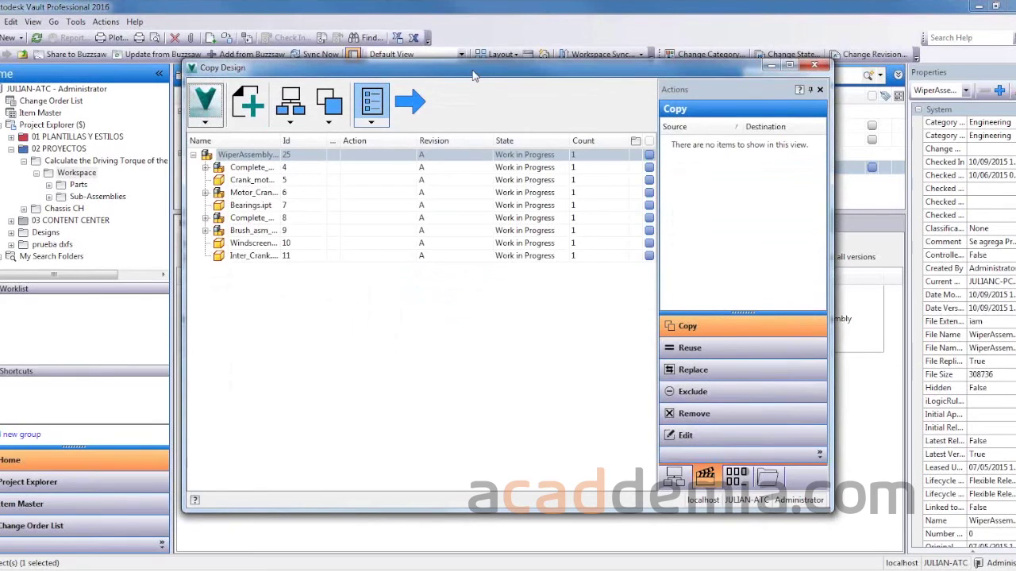
pyautogui.moveTo(472, 75); pyautogui.dragTo(392, 53)
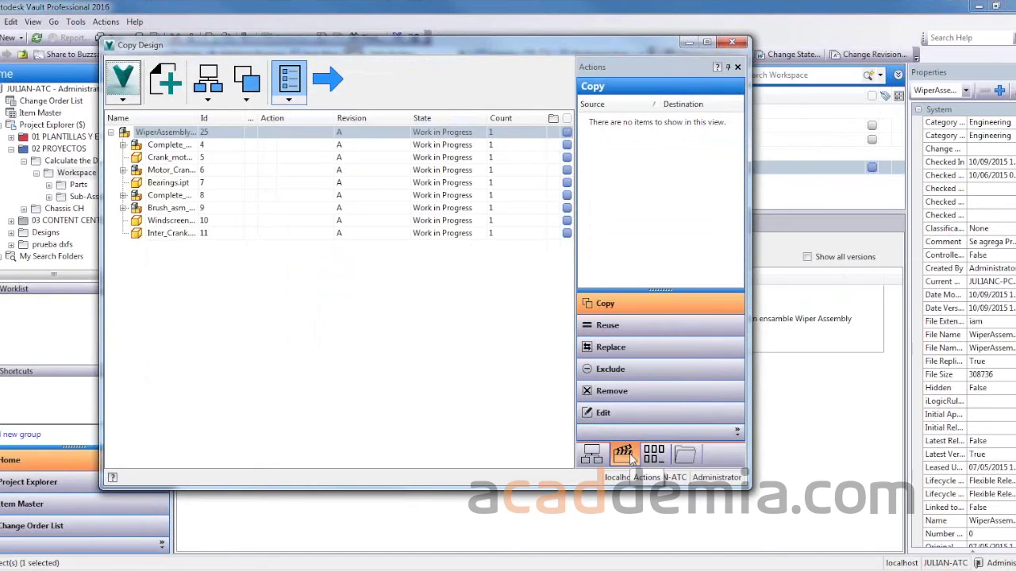
# Step: Examine the copy, reuse and exclude actions available for the top-level WiperAssemblySDP.iam in Copy Design
pyautogui.click(176, 148)
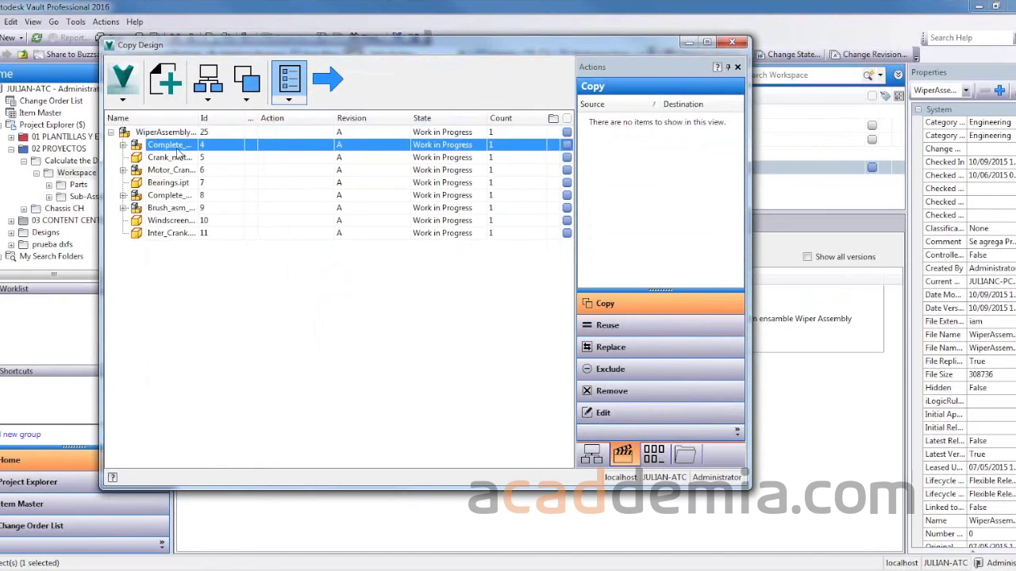
pyautogui.click(158, 133)
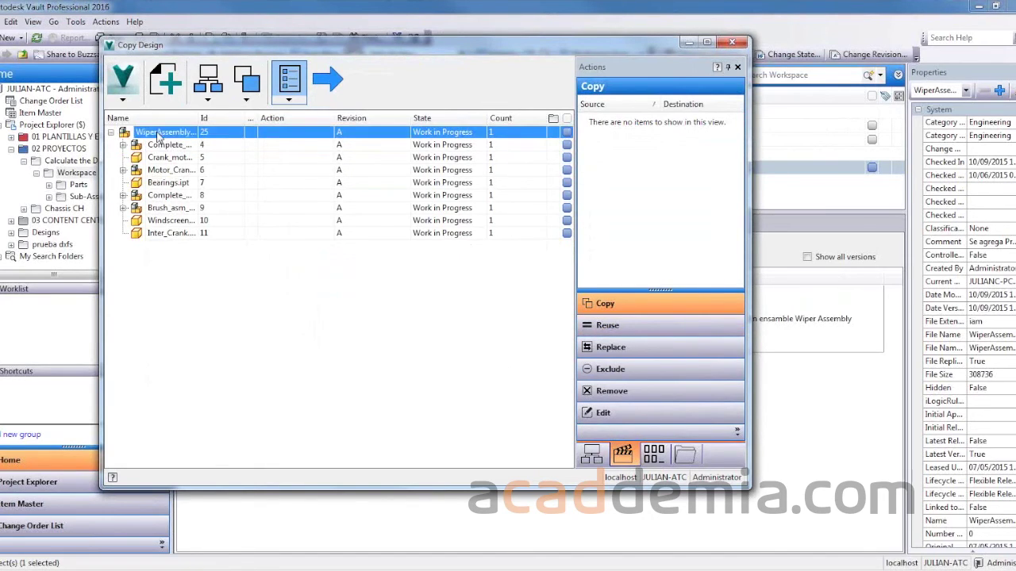
pyautogui.rightClick(279, 136)
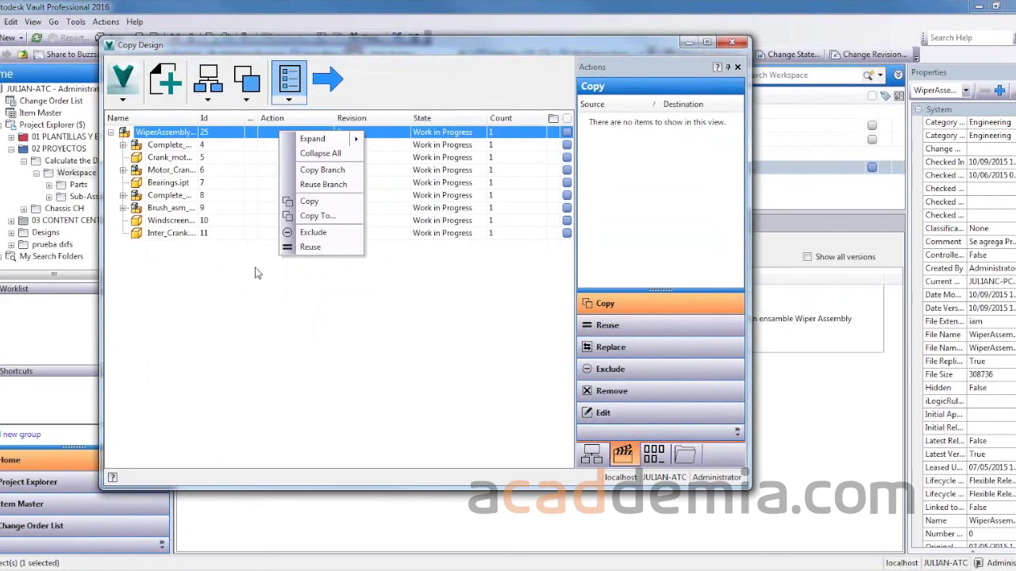
pyautogui.click(288, 301)
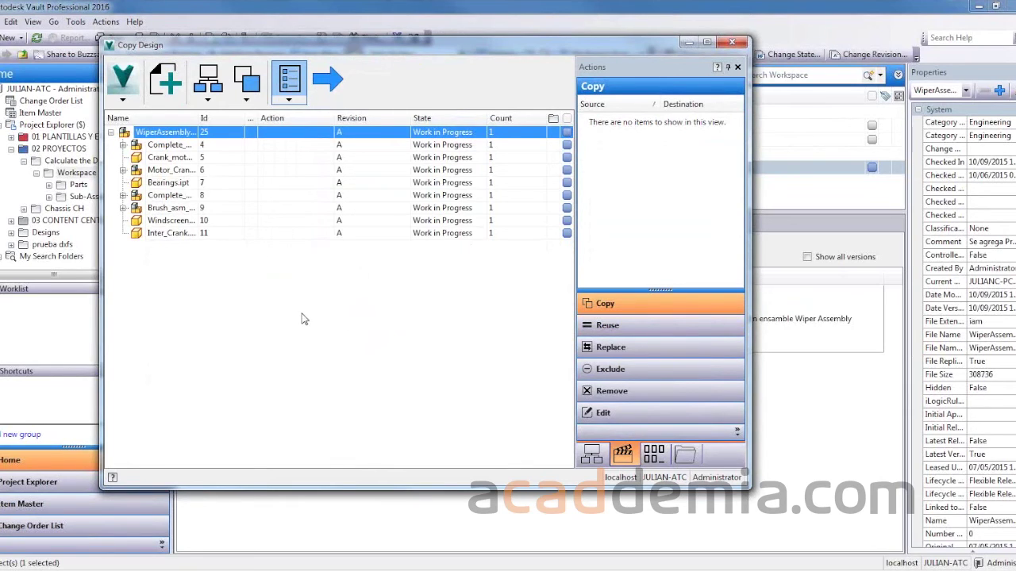
# Step: Assign the Copy action to the top-level WiperAssemblySDP.iam, and widen the Name column to show full file names
pyautogui.moveTo(420, 47); pyautogui.dragTo(479, 70)
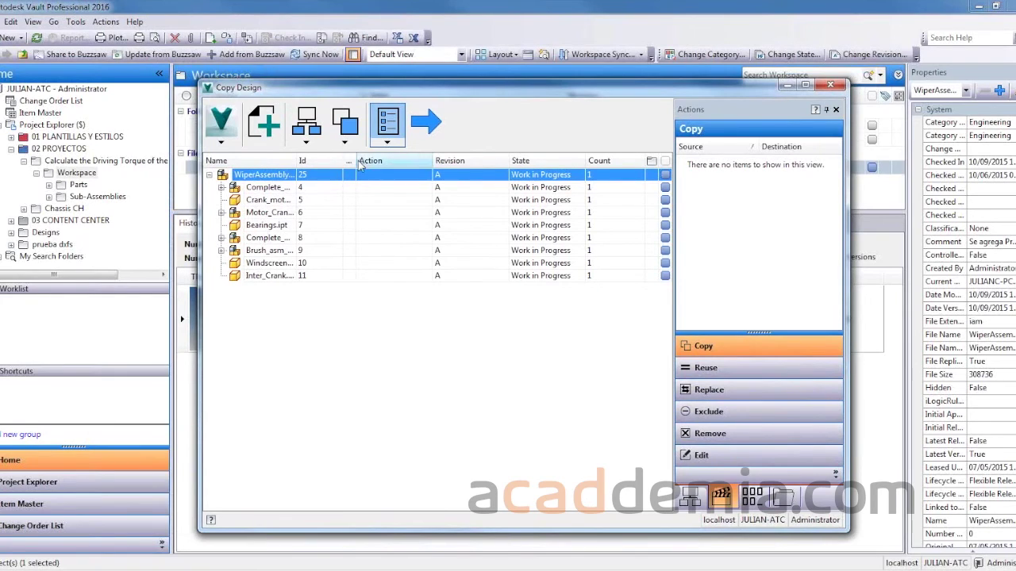
pyautogui.moveTo(346, 164); pyautogui.dragTo(335, 164)
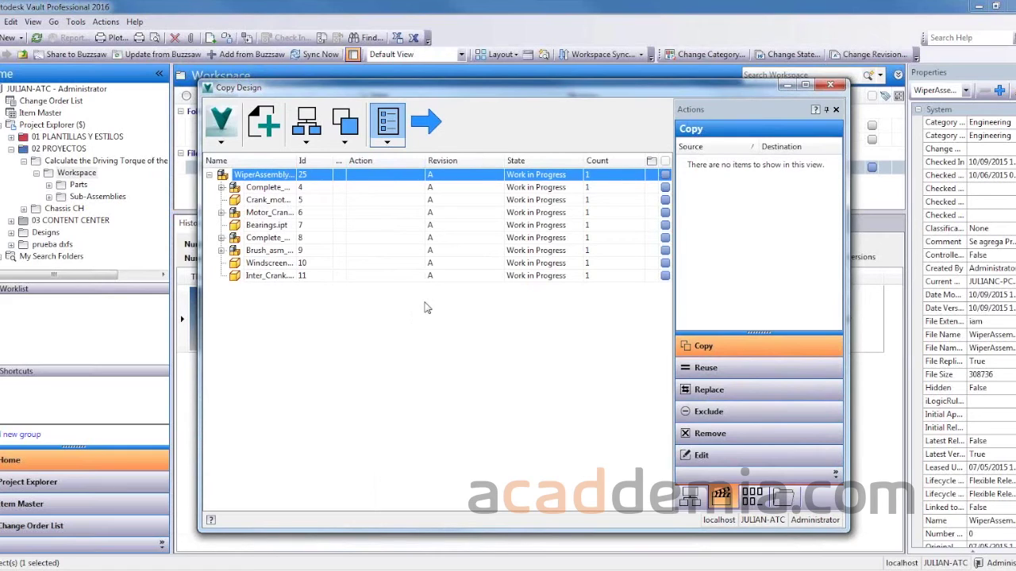
pyautogui.rightClick(373, 182)
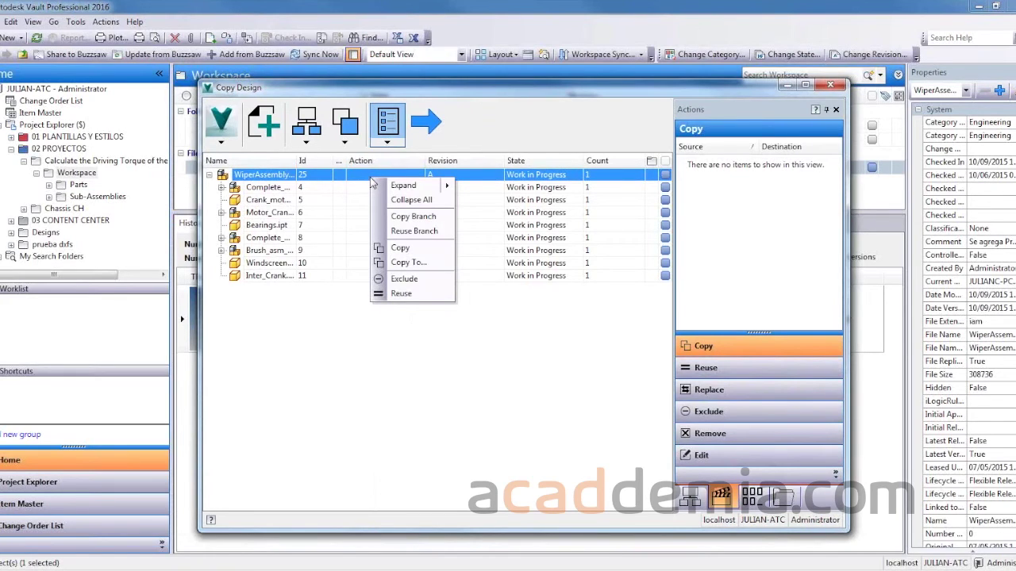
pyautogui.click(401, 248)
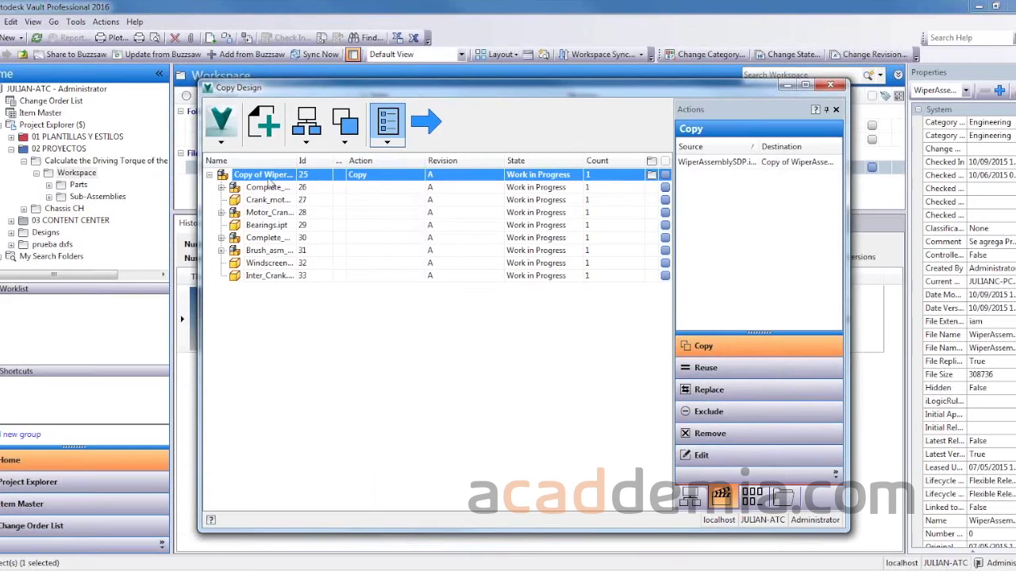
pyautogui.moveTo(333, 159); pyautogui.dragTo(367, 160)
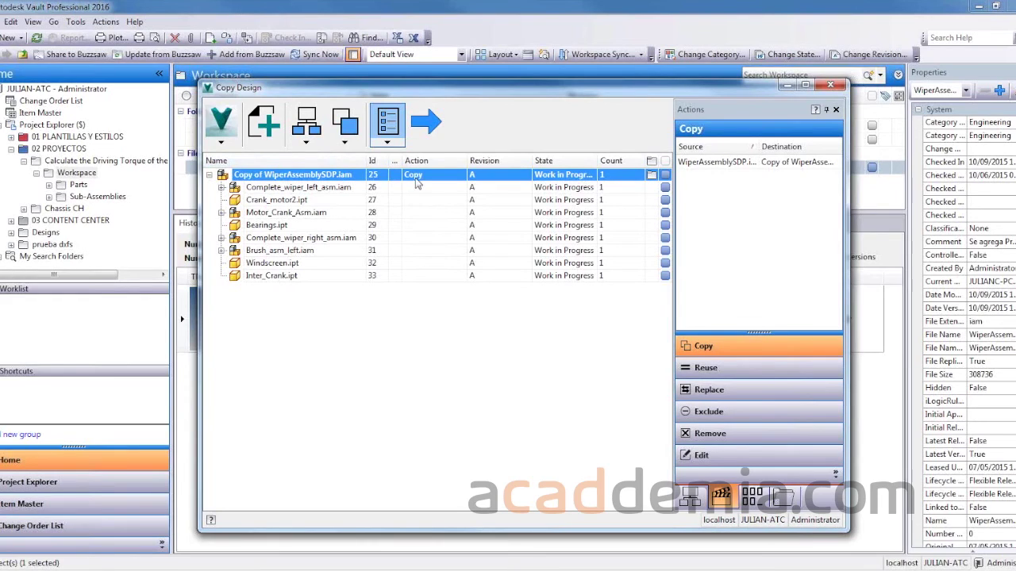
# Step: Collapse the component tree of Copy of WiperAssemblySDP.iam, and enlarge the Copy Design window and its file list
pyautogui.doubleClick(262, 178)
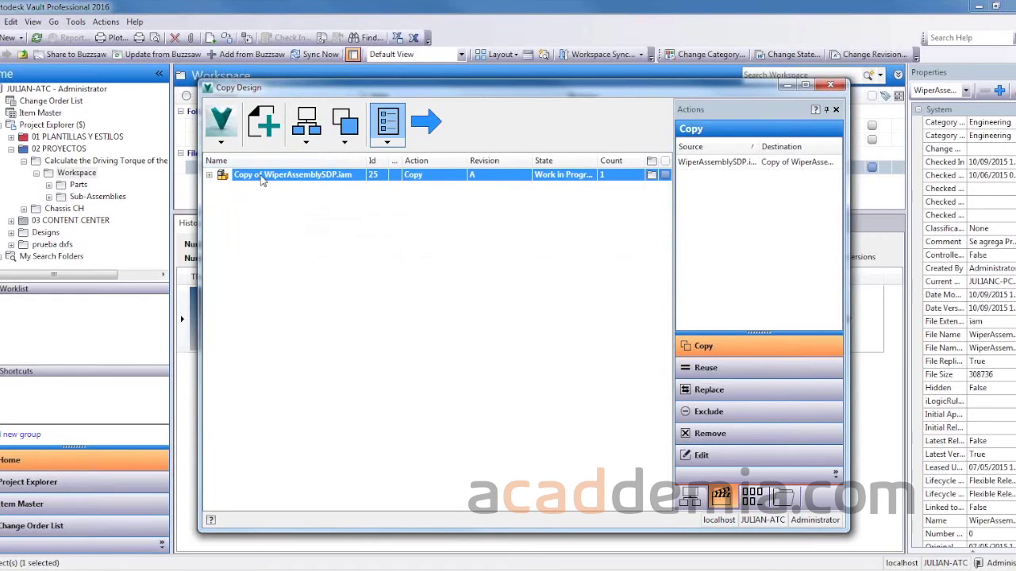
pyautogui.rightClick(262, 178)
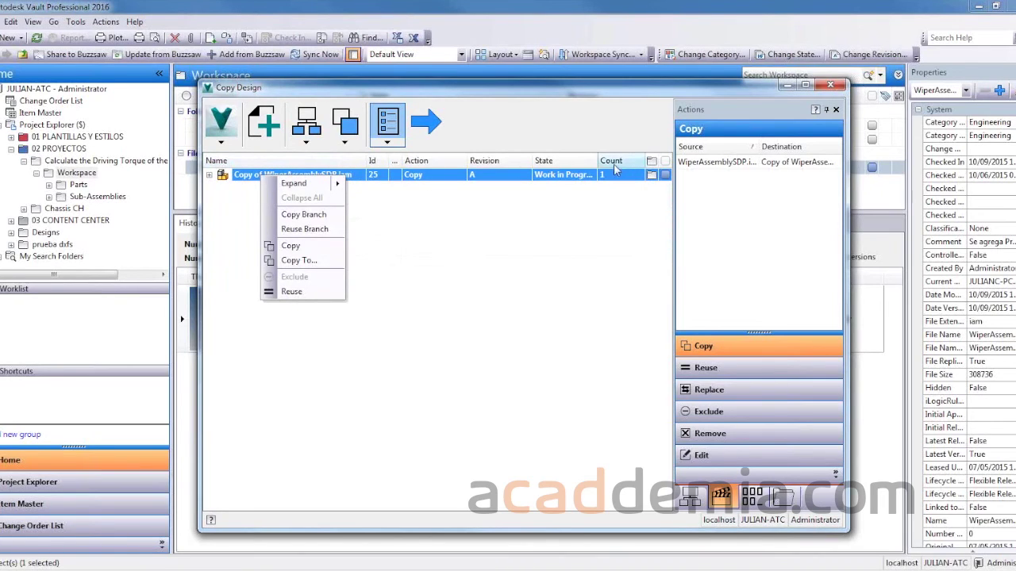
pyautogui.moveTo(596, 161); pyautogui.dragTo(608, 161)
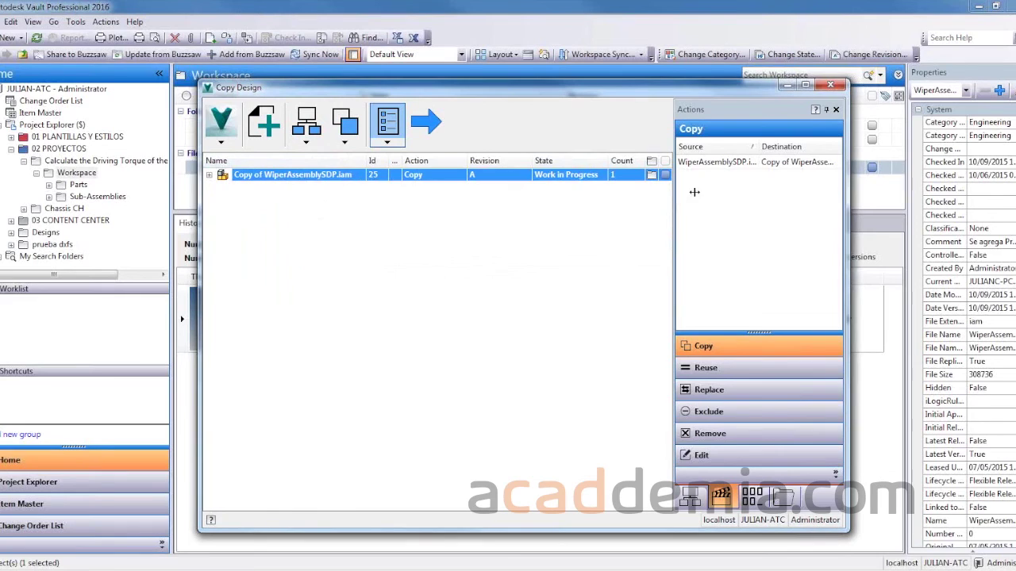
pyautogui.moveTo(694, 192); pyautogui.dragTo(695, 192)
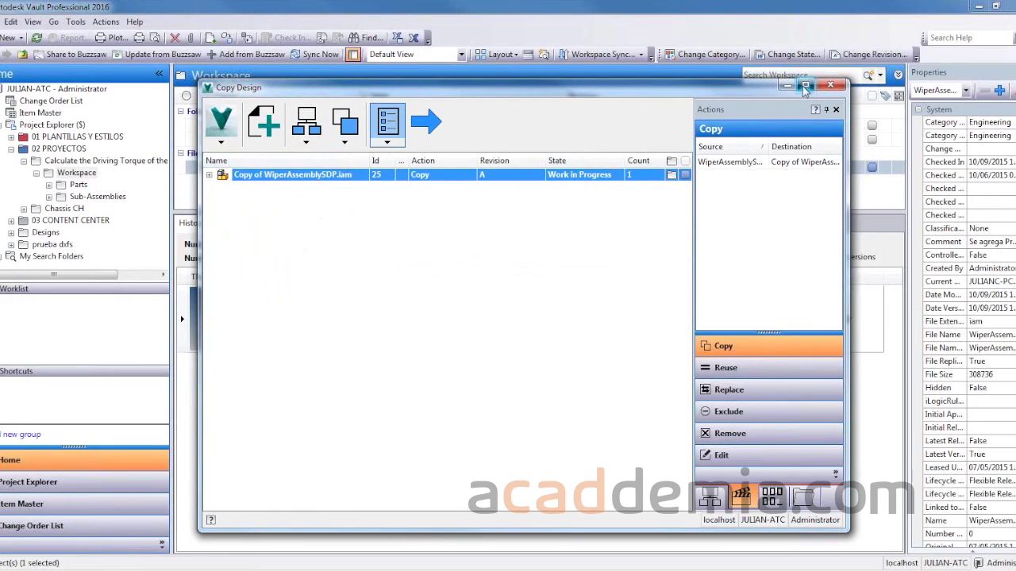
pyautogui.click(805, 86)
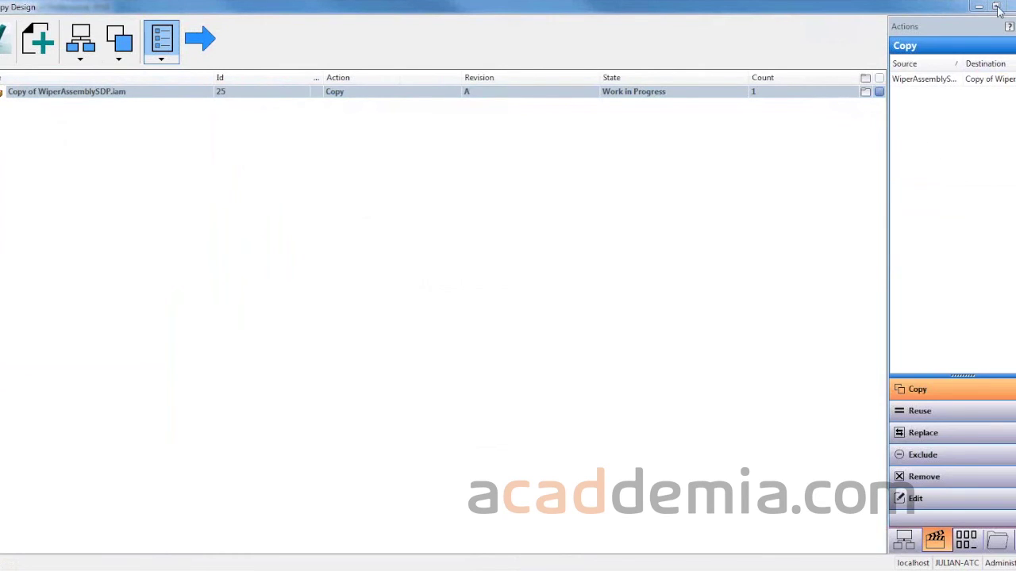
# Step: Expand the component tree of Copy of WiperAssemblySDP.iam to 3 levels
pyautogui.click(159, 153)
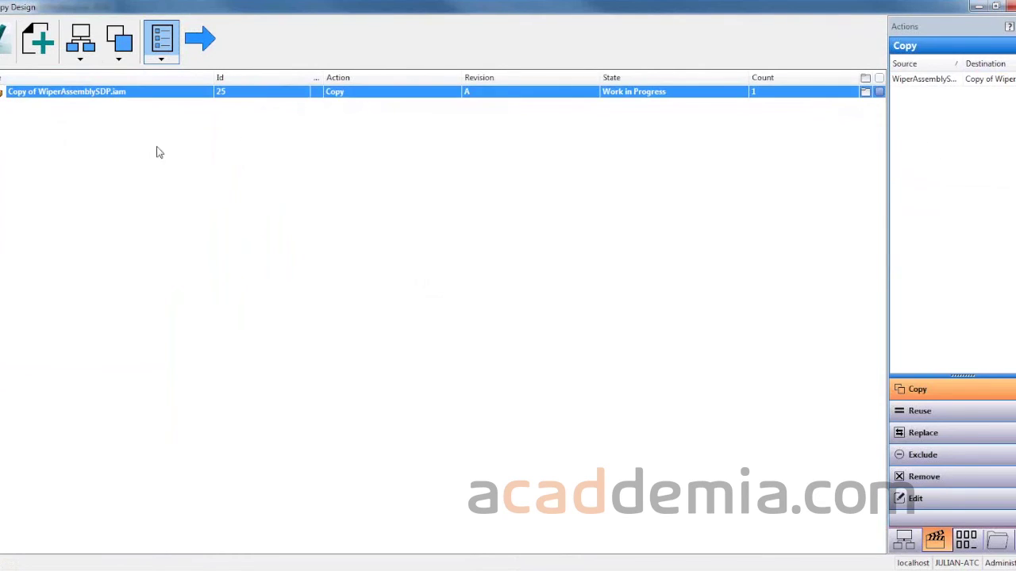
pyautogui.rightClick(370, 94)
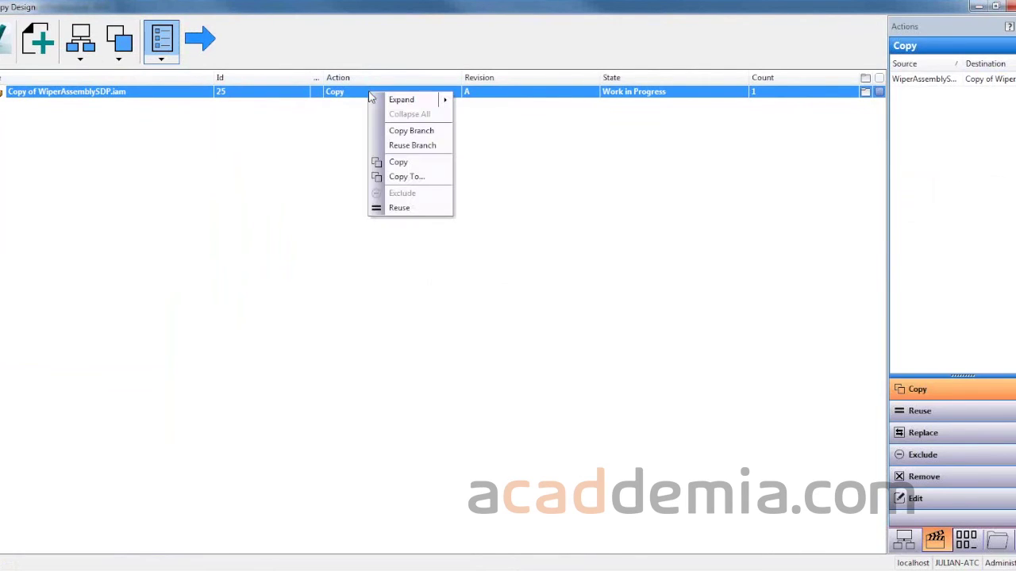
pyautogui.moveTo(403, 100)
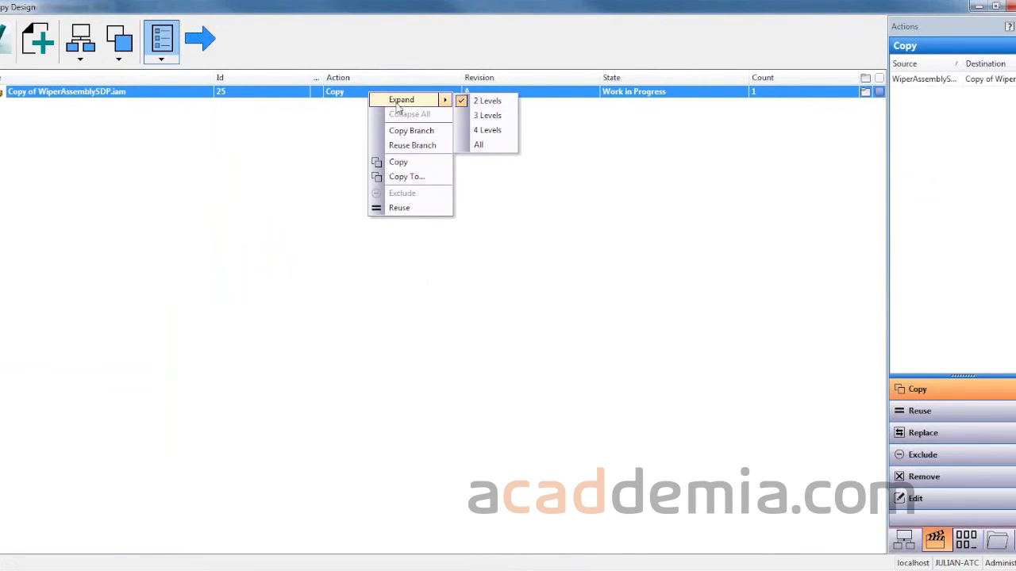
pyautogui.click(488, 116)
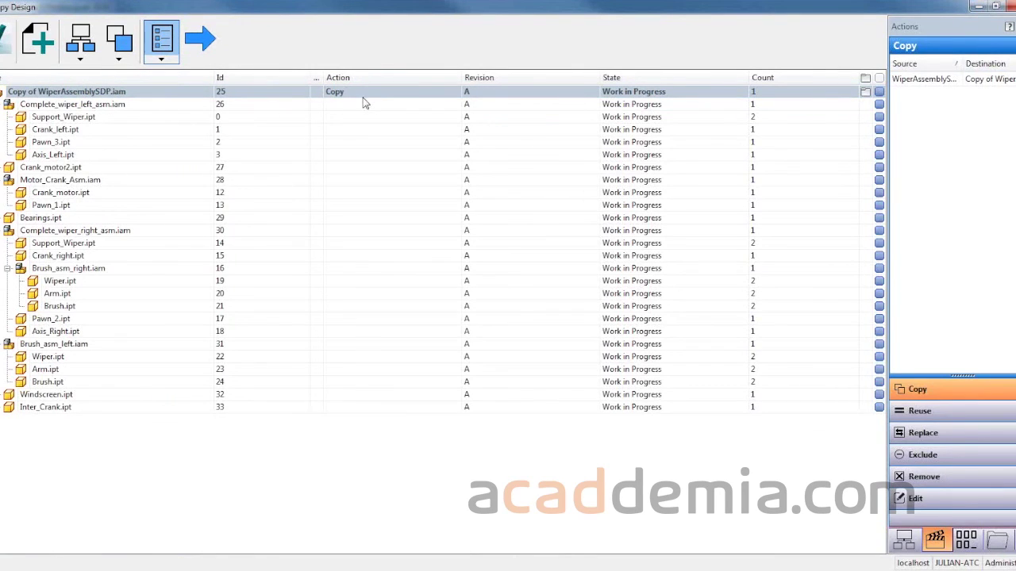
# Step: Review the actions available for the top-level assembly and its source and destination entry among the files set to Copy
pyautogui.rightClick(70, 95)
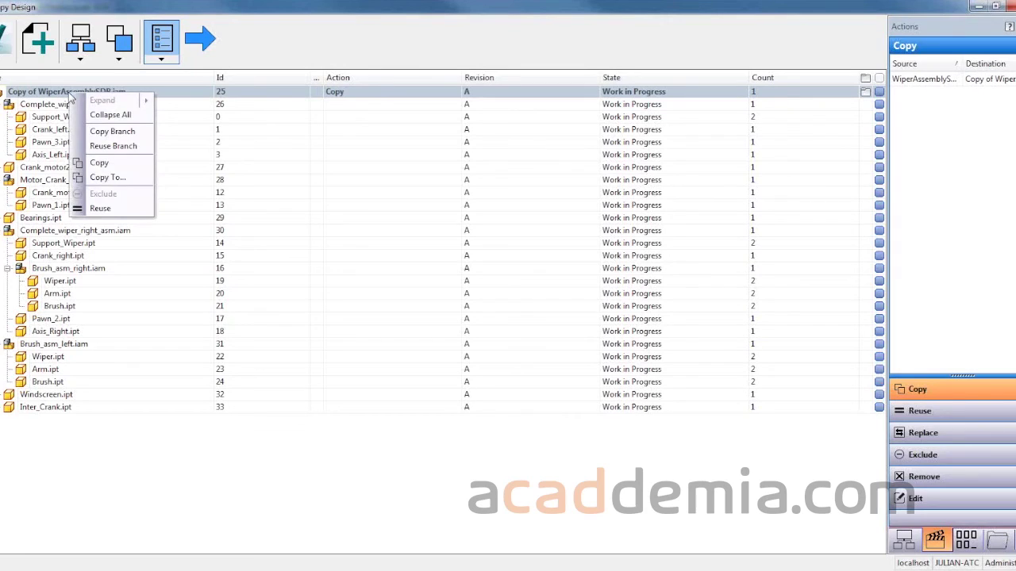
pyautogui.click(809, 442)
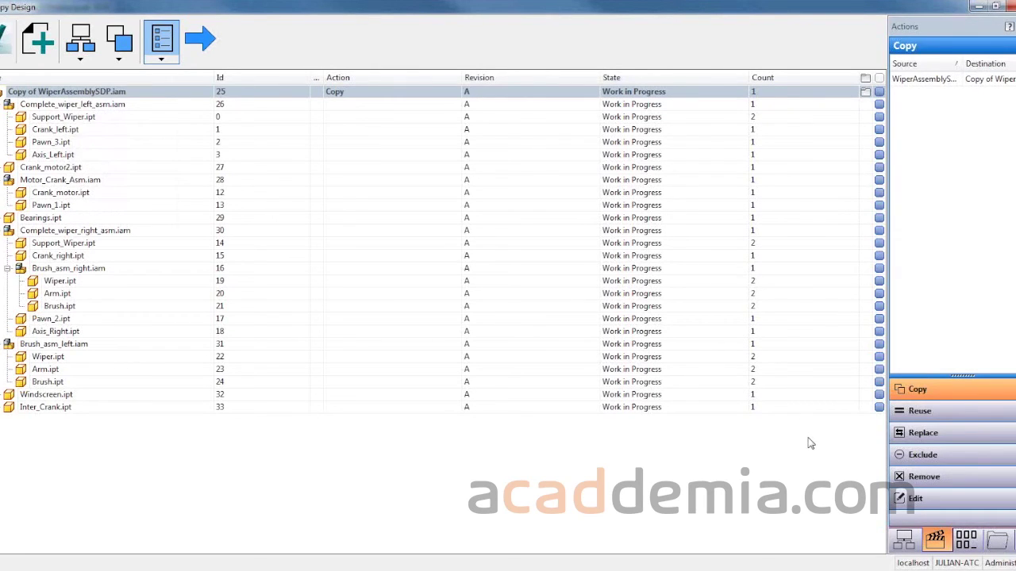
pyautogui.click(978, 81)
pyautogui.click(109, 89)
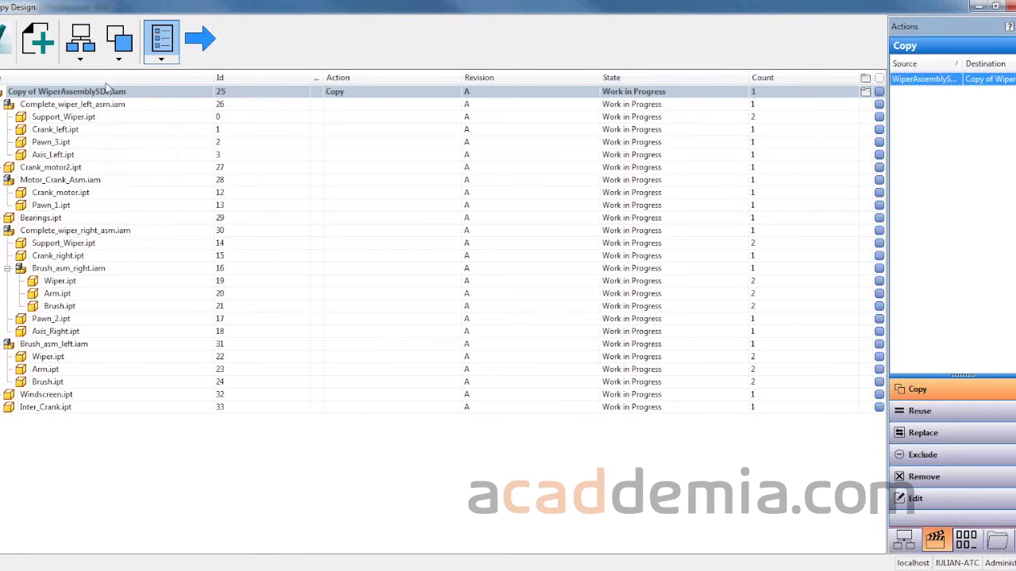
# Step: Assign the Reuse action to the Complete_wiper_left_asm.iam subassembly, and show the list of reused files
pyautogui.click(337, 105)
pyautogui.rightClick(341, 107)
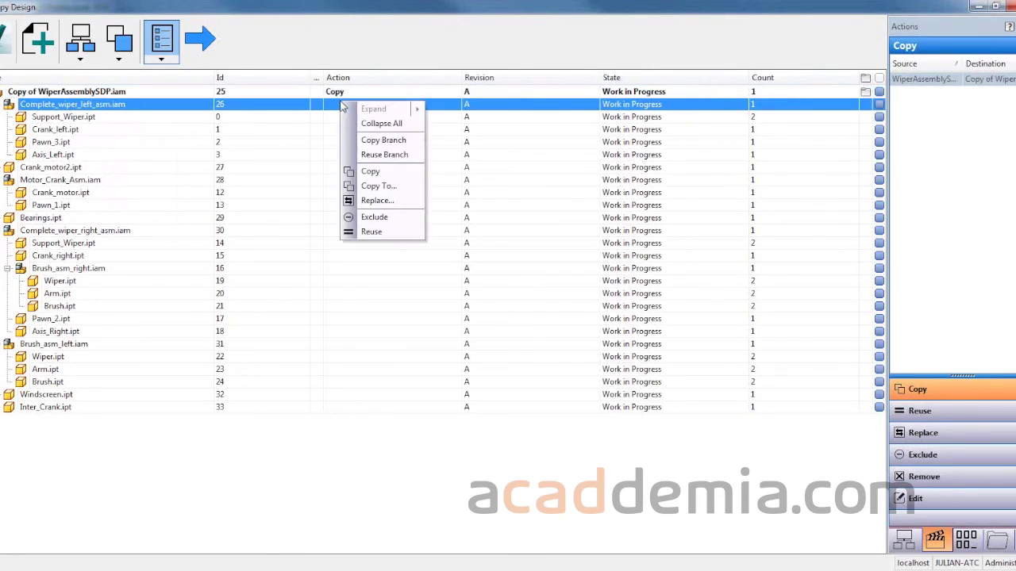
pyautogui.click(383, 231)
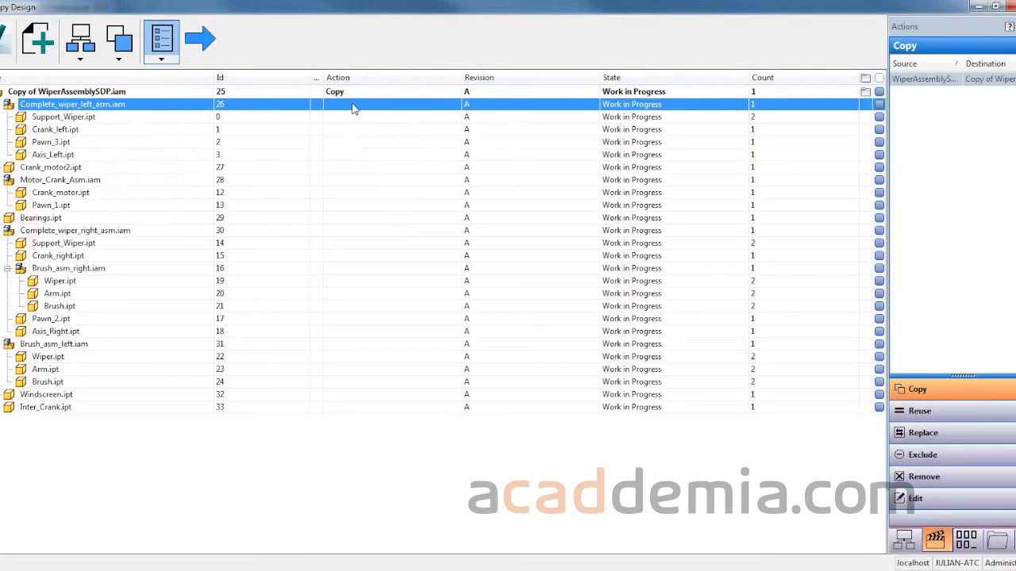
pyautogui.click(913, 413)
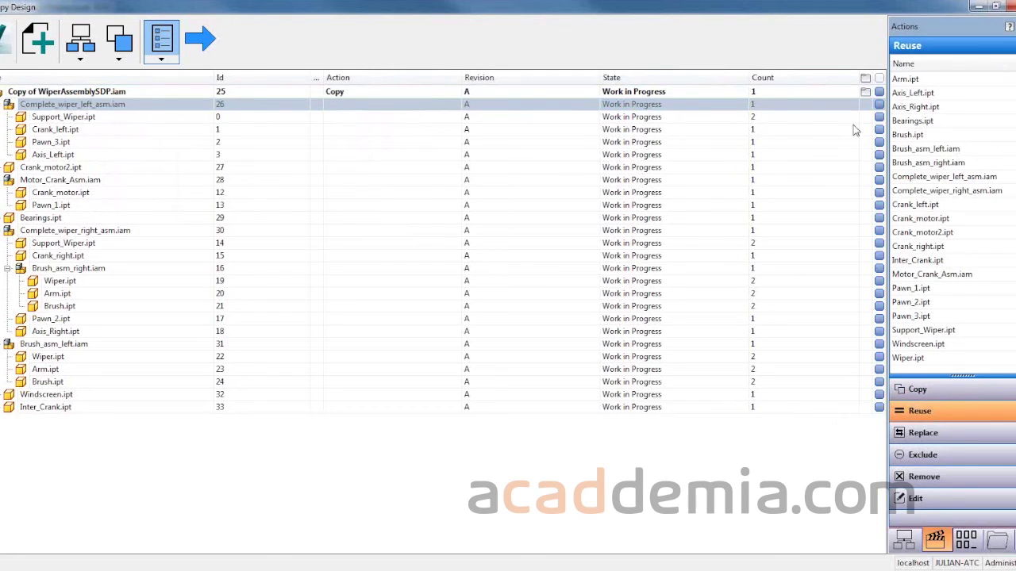
pyautogui.click(143, 106)
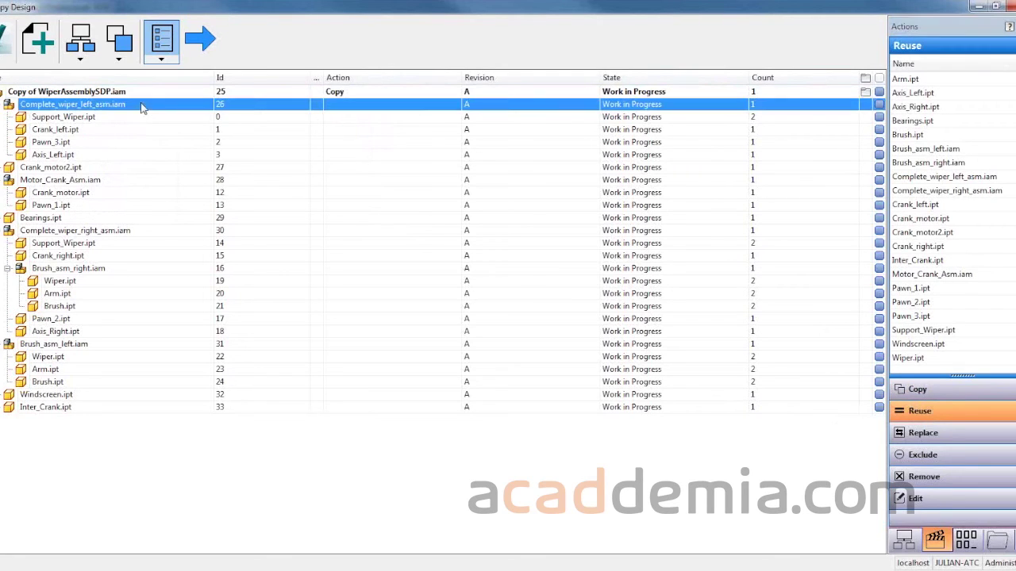
pyautogui.rightClick(346, 107)
pyautogui.click(381, 234)
# Step: Compare the actions available for the top-level Copy of WiperAssemblySDP.iam with those for Complete_wiper_left_asm.iam
pyautogui.click(80, 119)
pyautogui.click(53, 182)
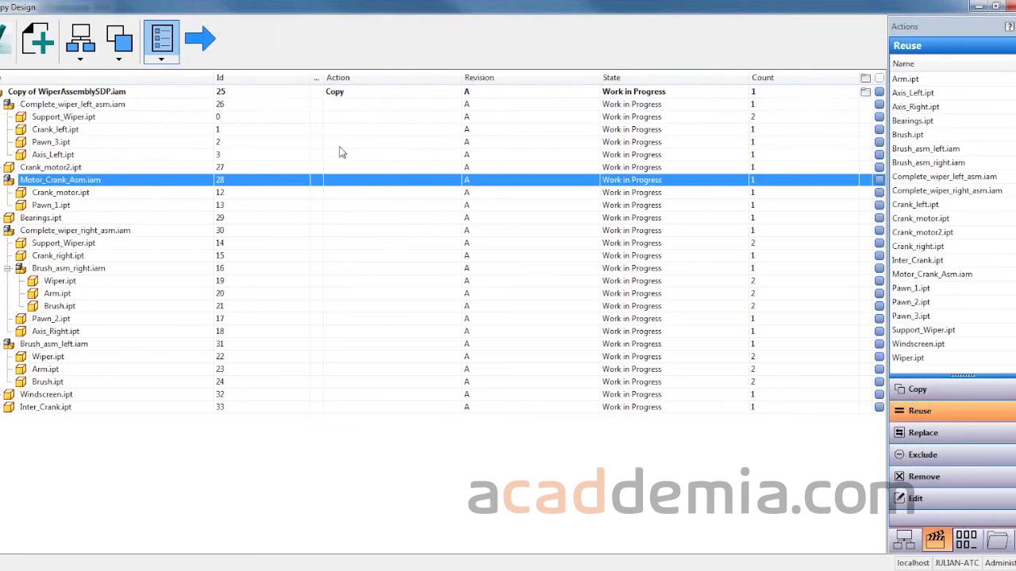
pyautogui.rightClick(337, 93)
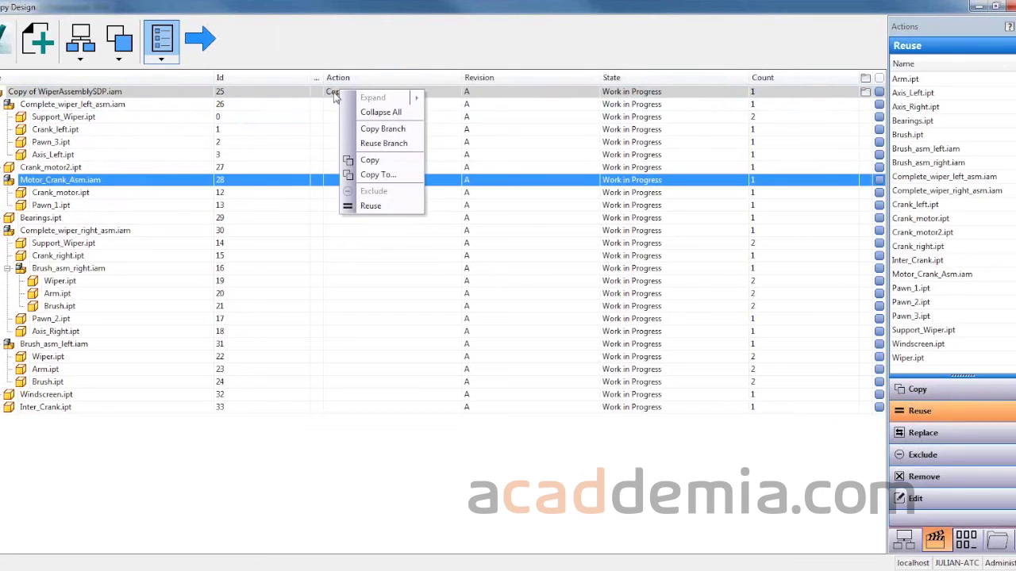
pyautogui.click(312, 133)
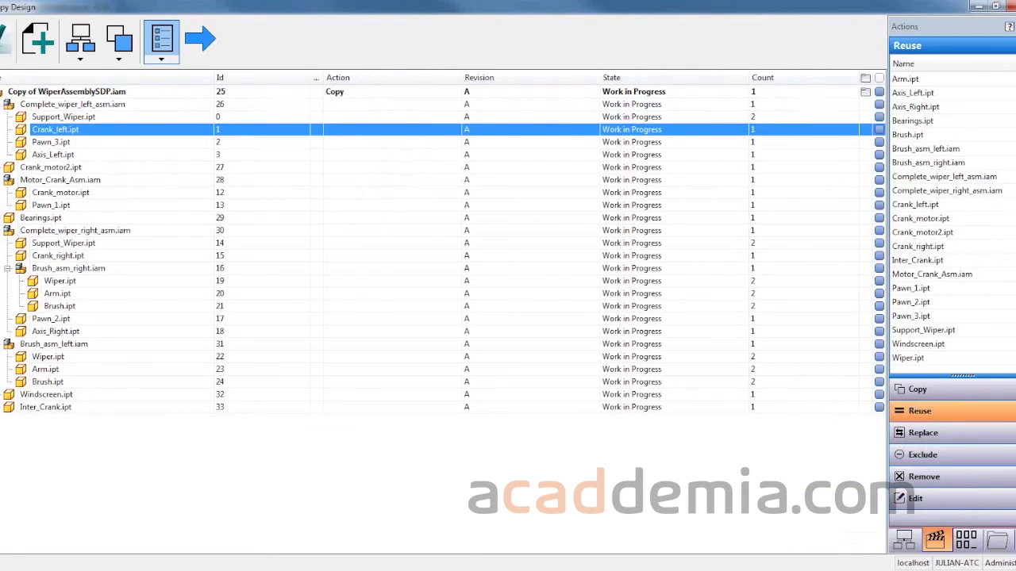
pyautogui.click(93, 105)
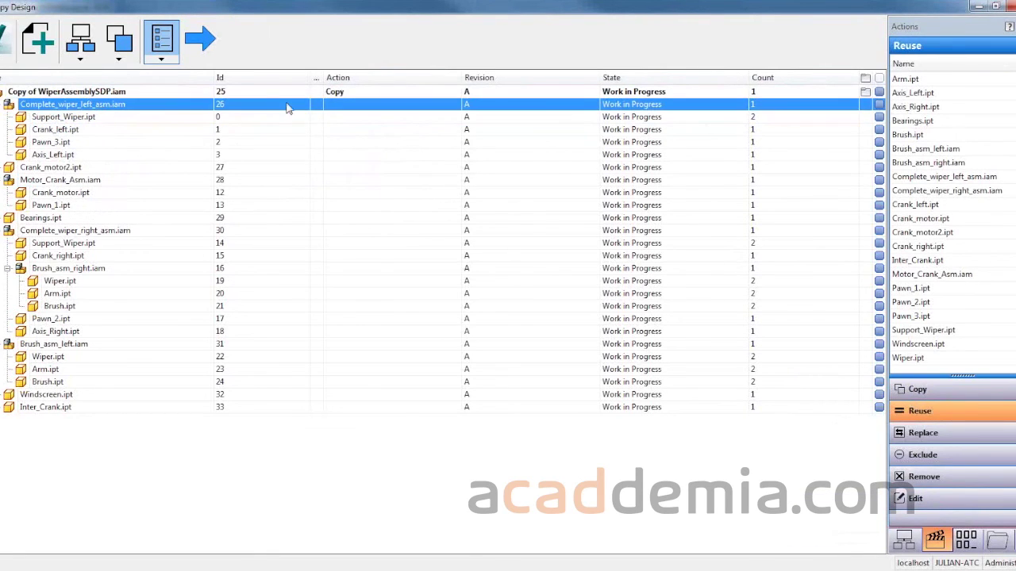
pyautogui.rightClick(324, 108)
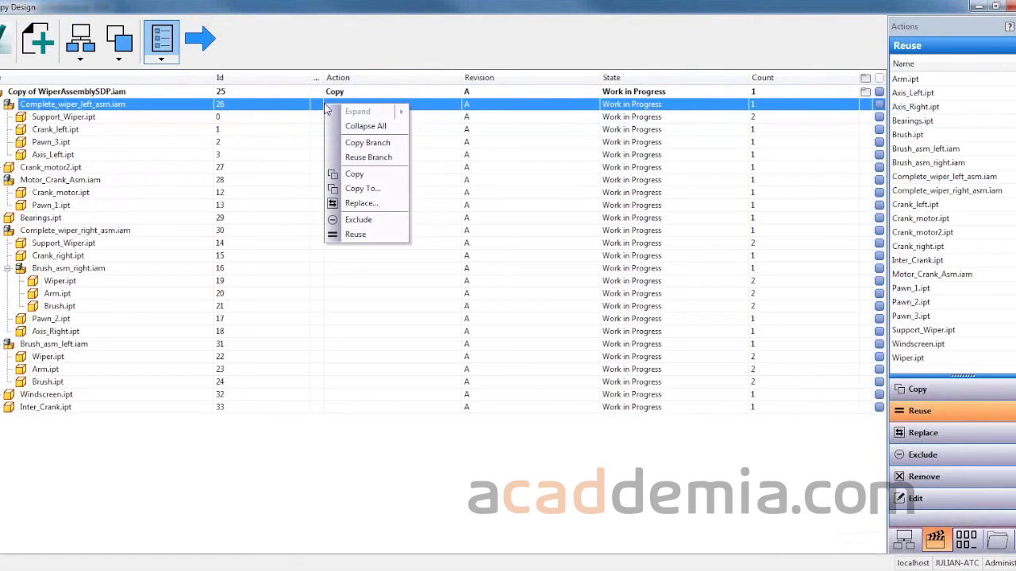
# Step: Assign the Exclude action to the Brush_asm_left.iam subassembly
pyautogui.click(45, 347)
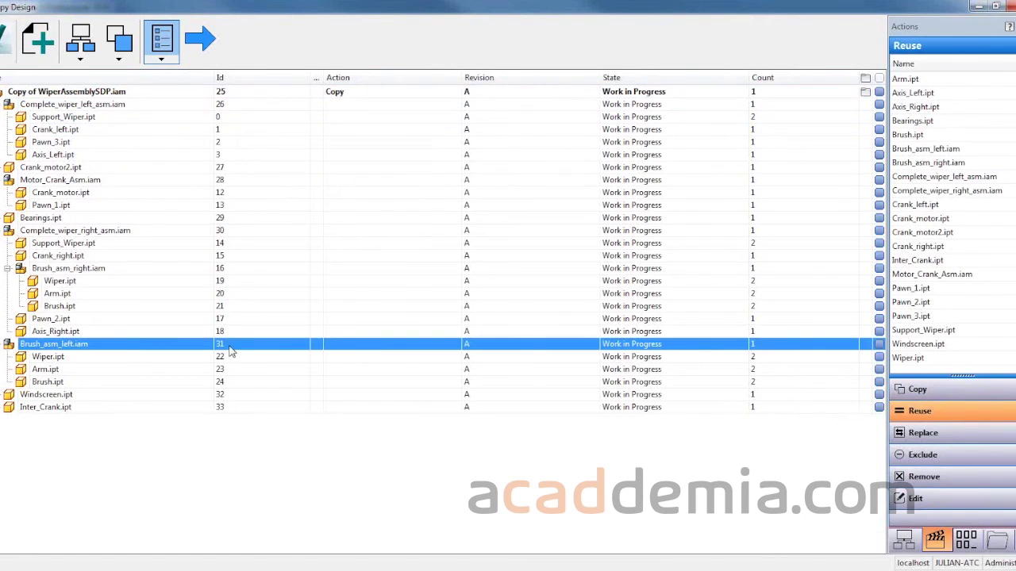
pyautogui.rightClick(87, 354)
pyautogui.click(123, 471)
# Step: Assign the Reuse action to Support_Wiper.ipt under Complete_wiper_left_asm.iam, and check the lists of replaced and reused files
pyautogui.click(49, 119)
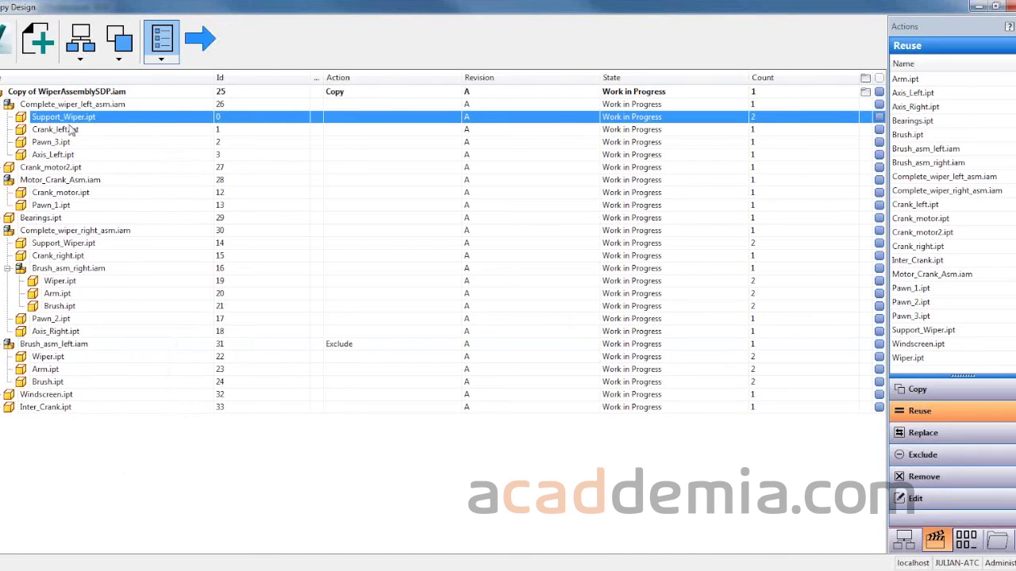
pyautogui.rightClick(338, 121)
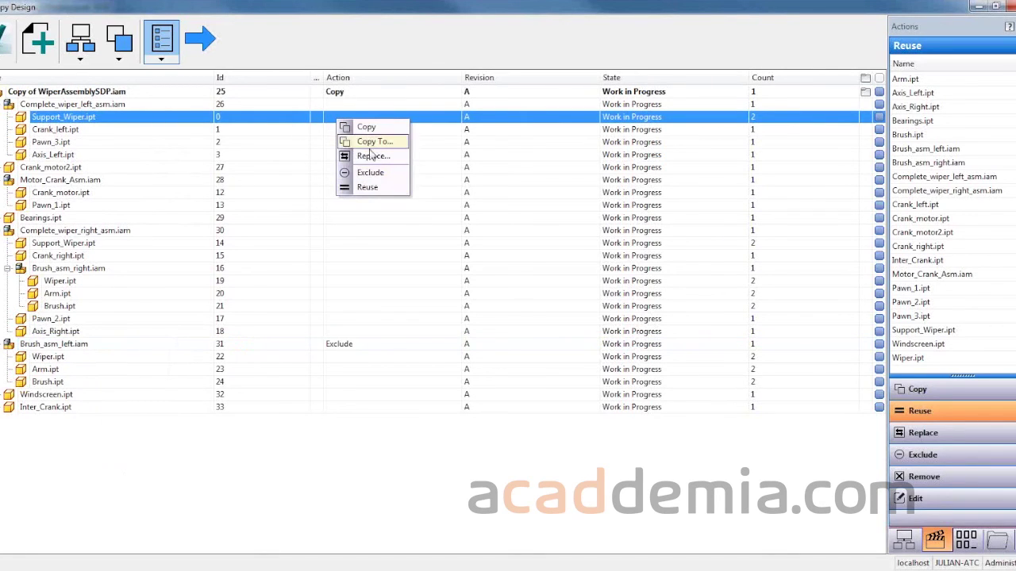
pyautogui.click(373, 187)
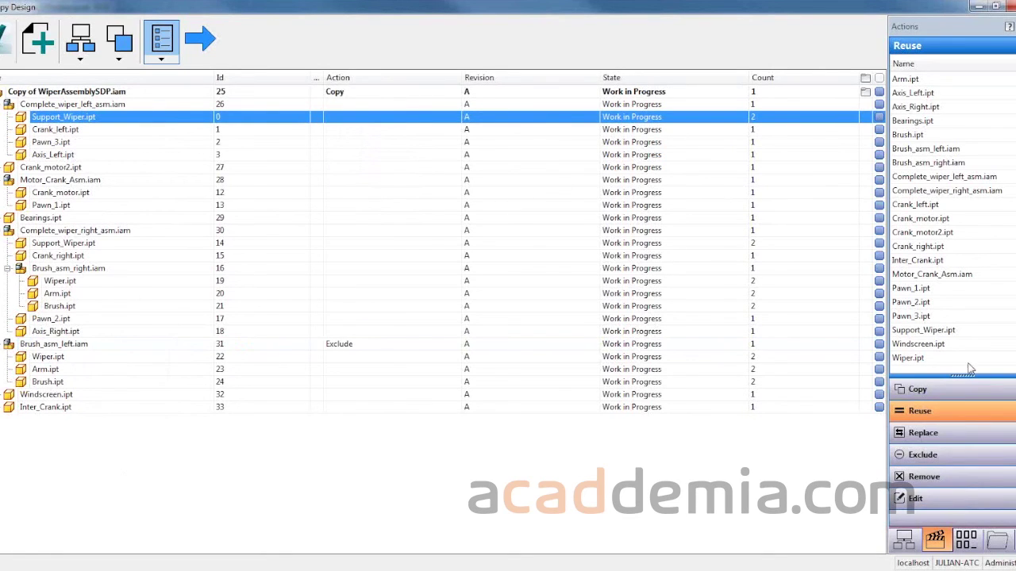
pyautogui.click(924, 433)
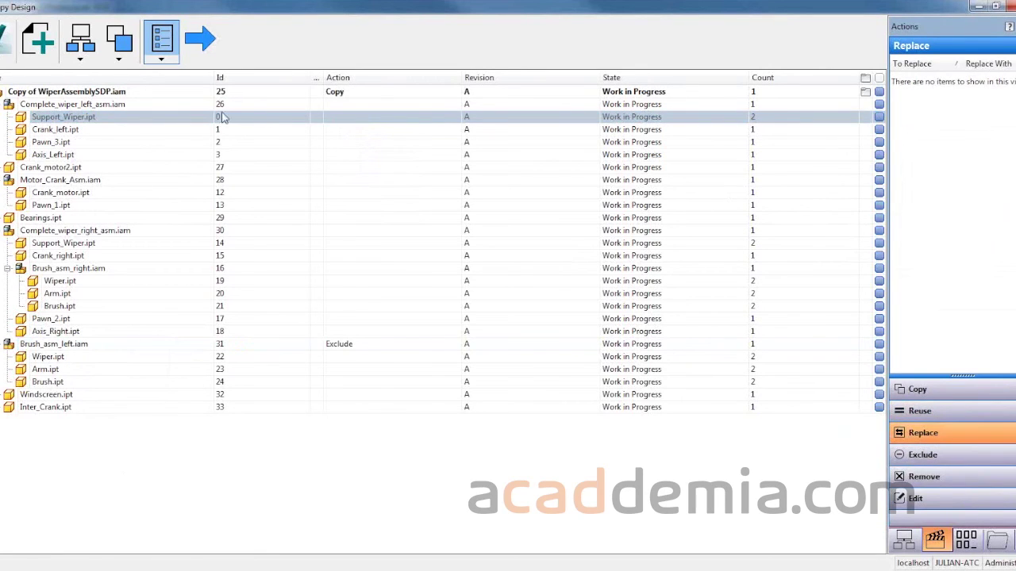
pyautogui.click(87, 107)
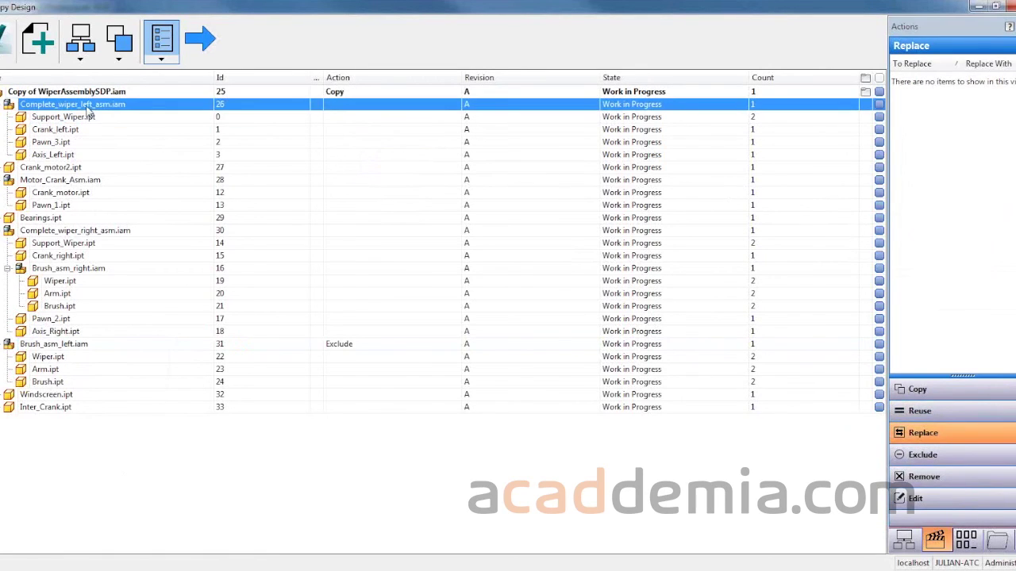
pyautogui.click(941, 411)
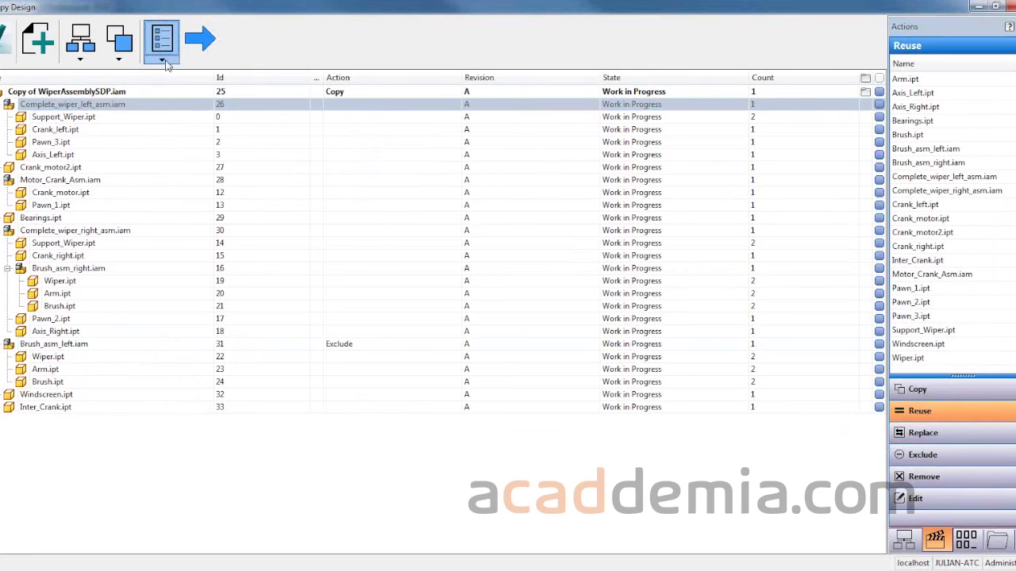
# Step: Examine the attachment and library file options, the bulk copy options, and the numbering, folder and action views of Copy Design
pyautogui.click(82, 59)
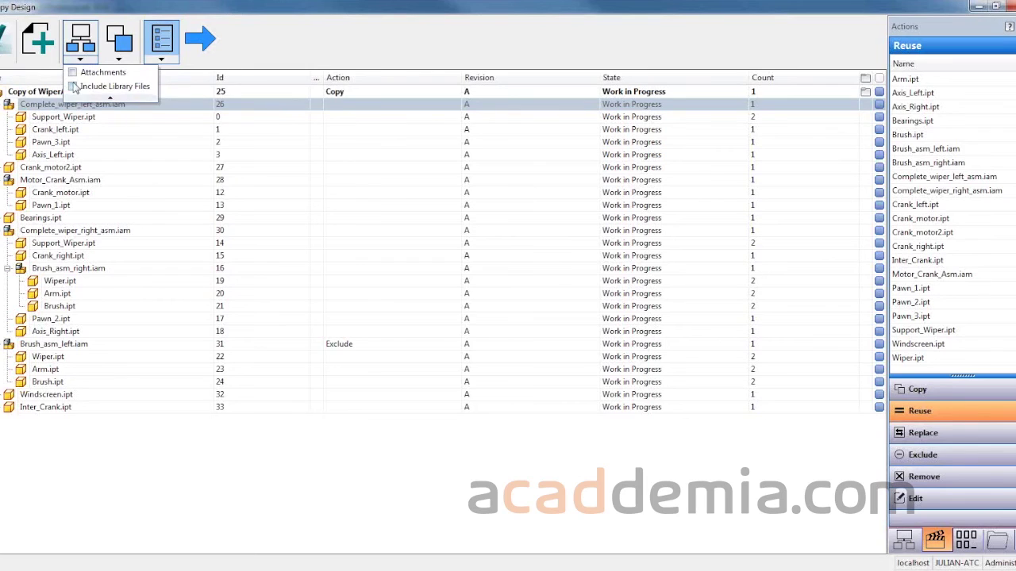
pyautogui.click(119, 59)
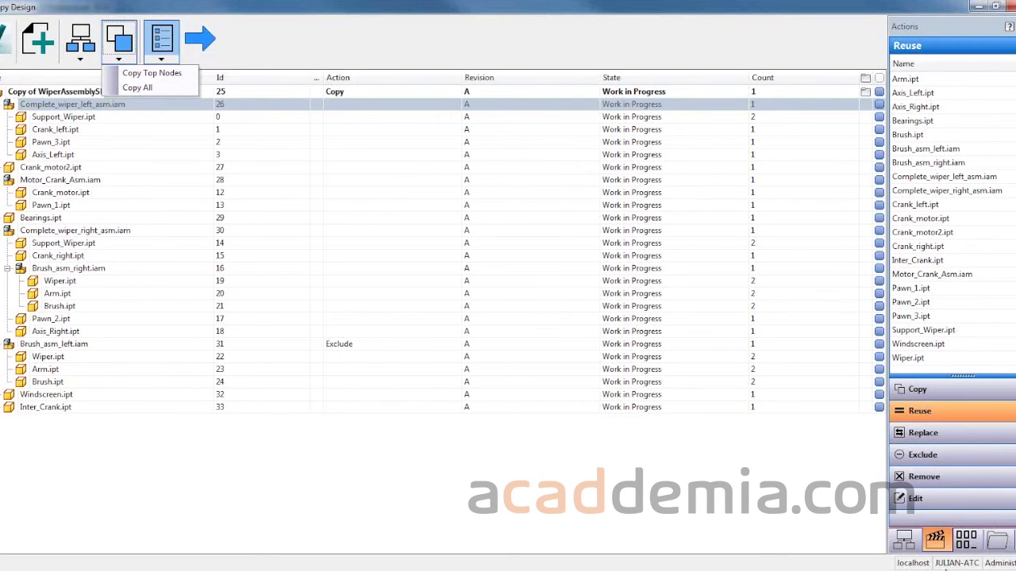
pyautogui.click(905, 540)
pyautogui.click(937, 540)
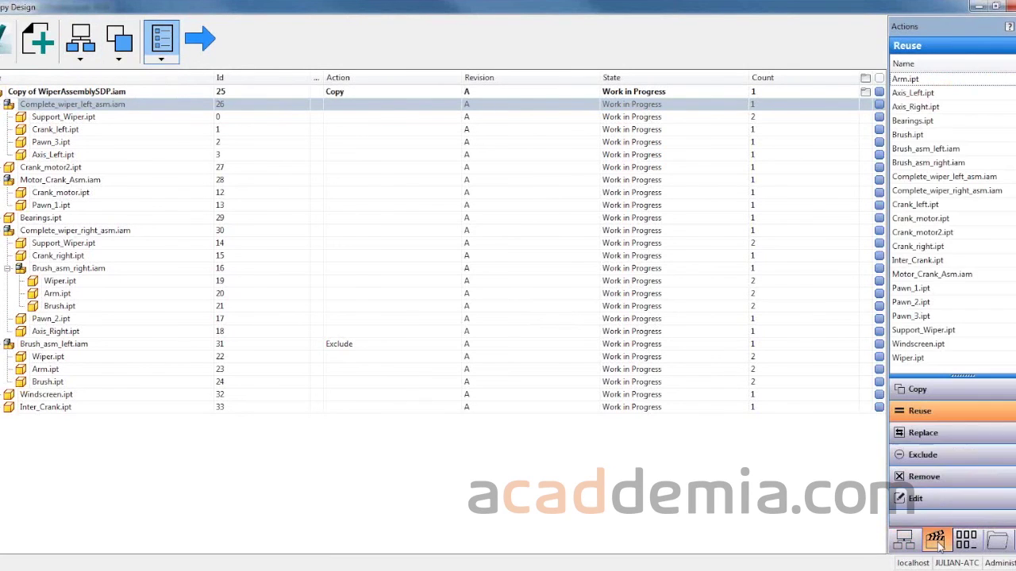
pyautogui.click(967, 541)
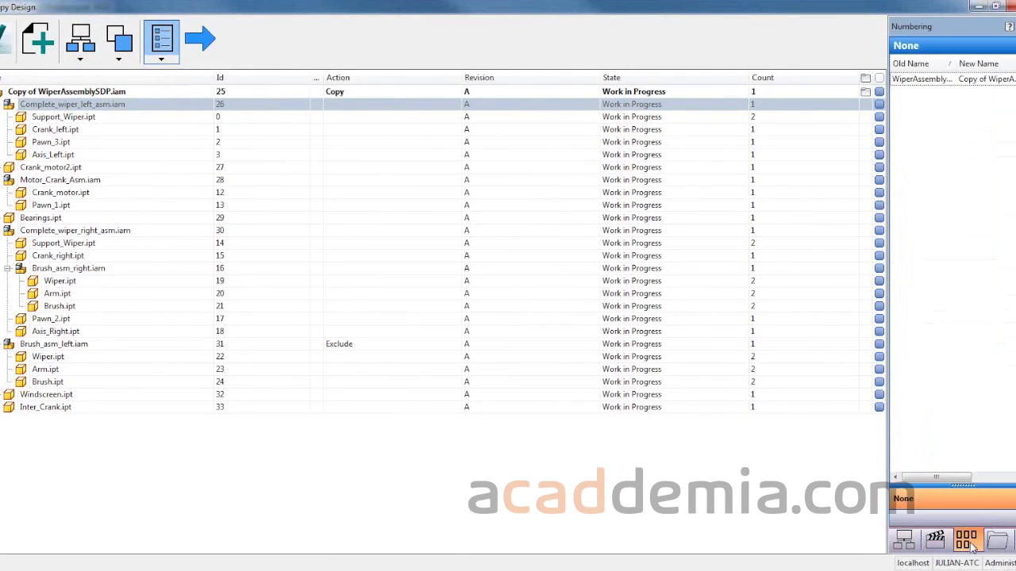
pyautogui.click(997, 541)
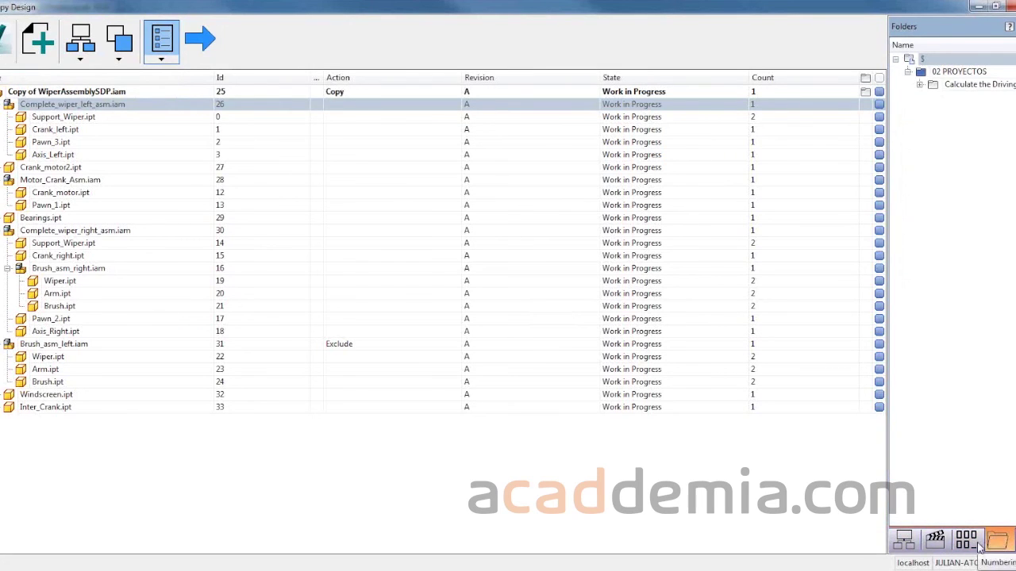
pyautogui.click(977, 543)
pyautogui.click(930, 541)
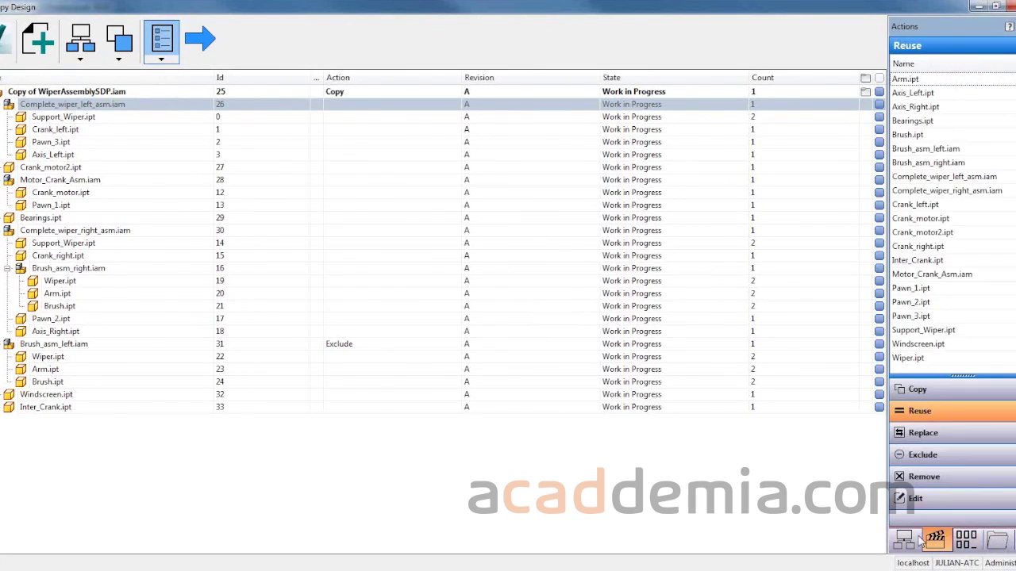
# Step: Start the Copy To action on the top-level Copy of WiperAssemblySDP.iam to choose its vault location
pyautogui.click(79, 94)
pyautogui.rightClick(79, 94)
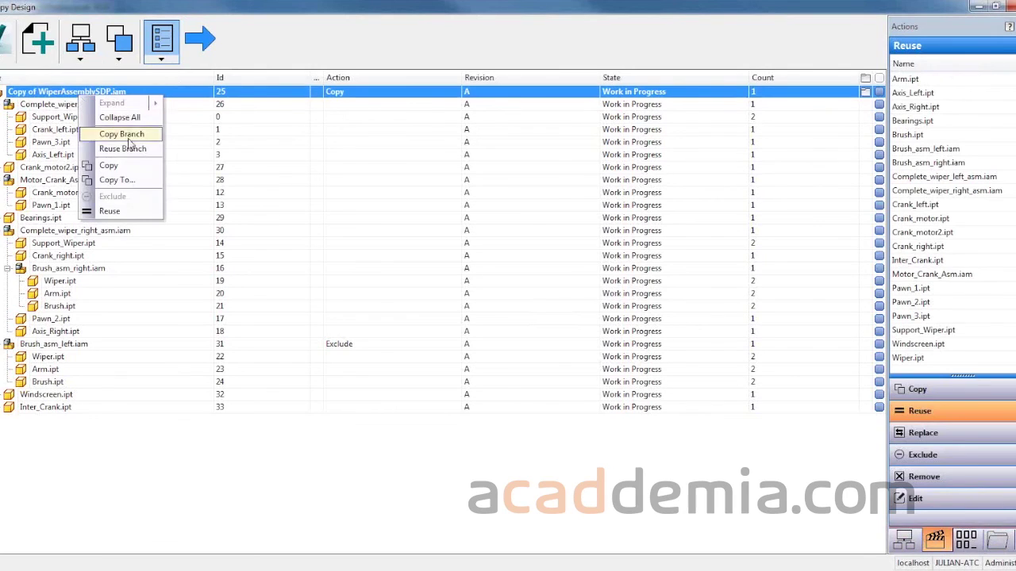
pyautogui.click(135, 179)
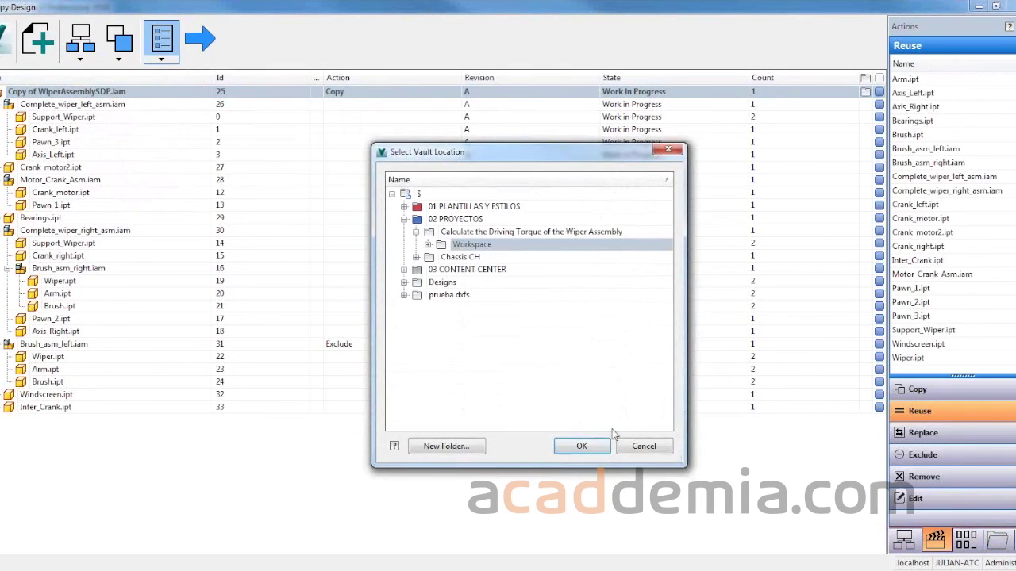
pyautogui.click(444, 233)
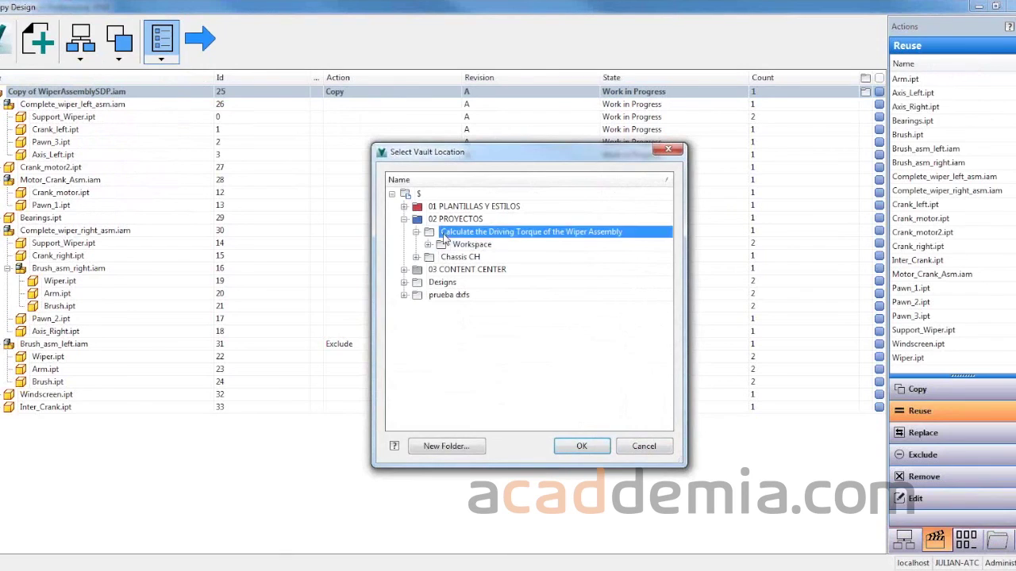
pyautogui.click(432, 446)
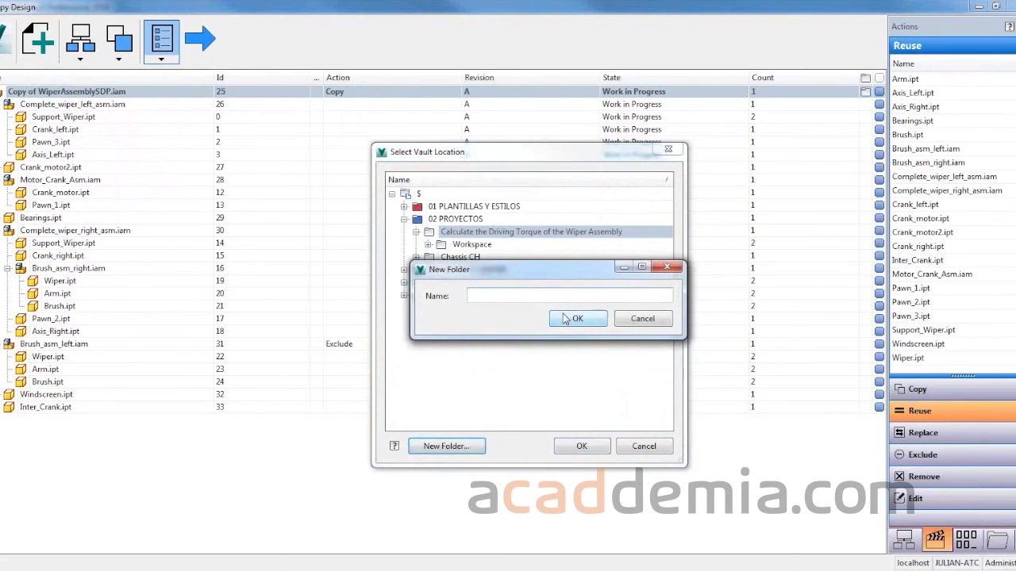
pyautogui.click(643, 318)
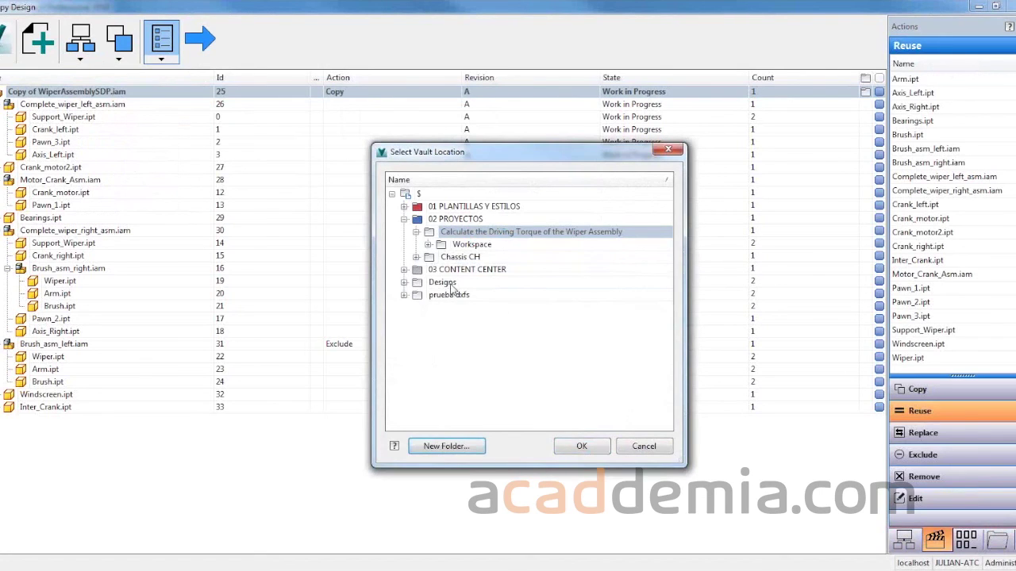
# Step: Create a vault folder named ens1 inside the Workspace folder of the wiper assembly project
pyautogui.click(459, 246)
pyautogui.click(428, 244)
pyautogui.click(475, 259)
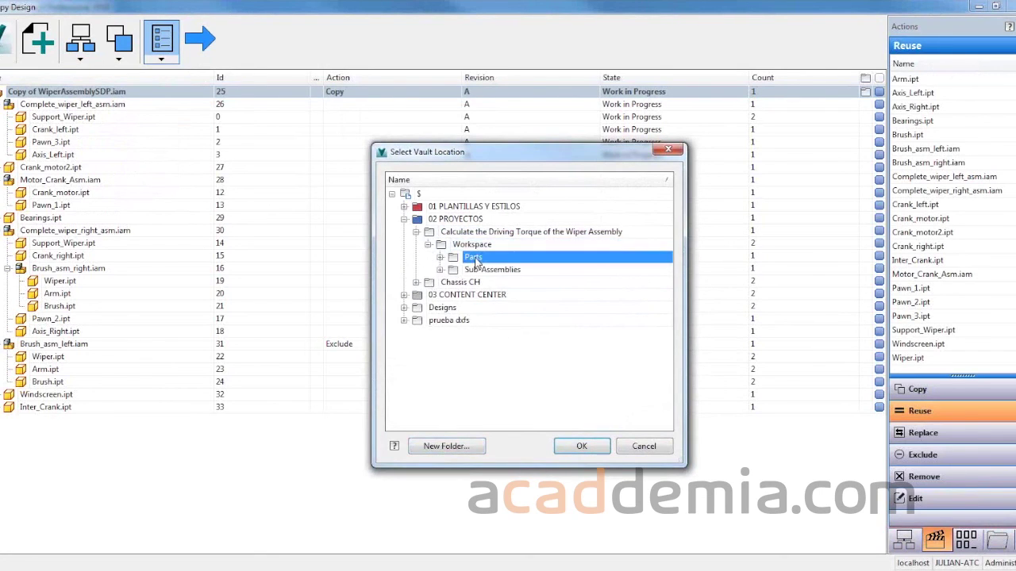
pyautogui.click(471, 248)
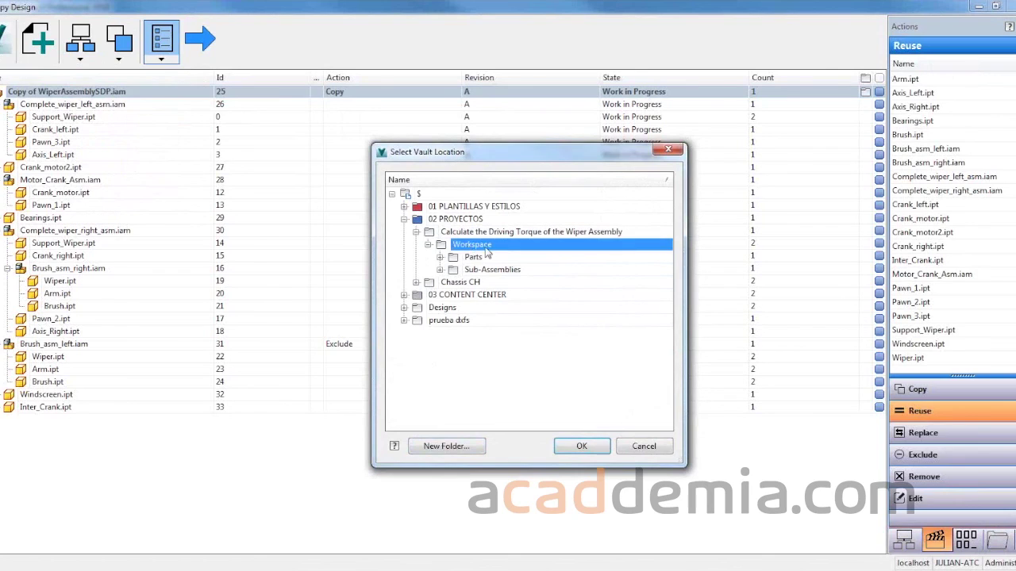
pyautogui.click(444, 446)
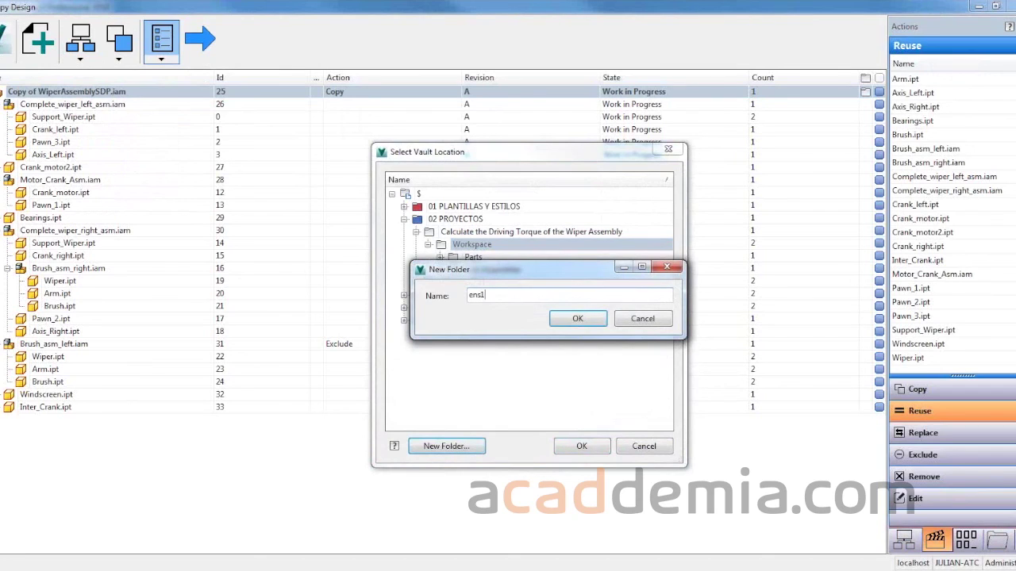
pyautogui.click(579, 319)
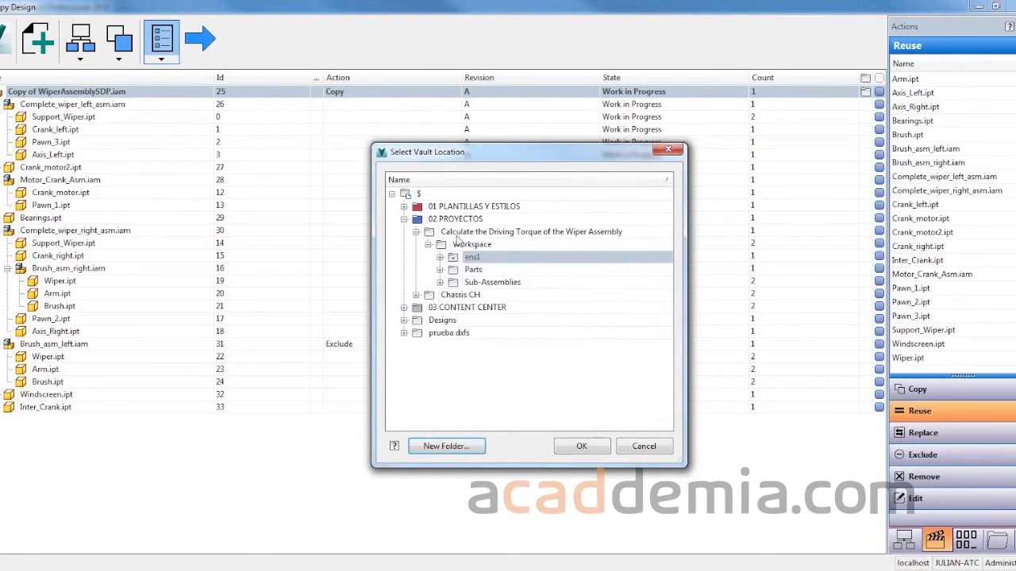
# Step: Accept ens1 as the destination of the top-level copy and execute the Copy Design
pyautogui.click(579, 448)
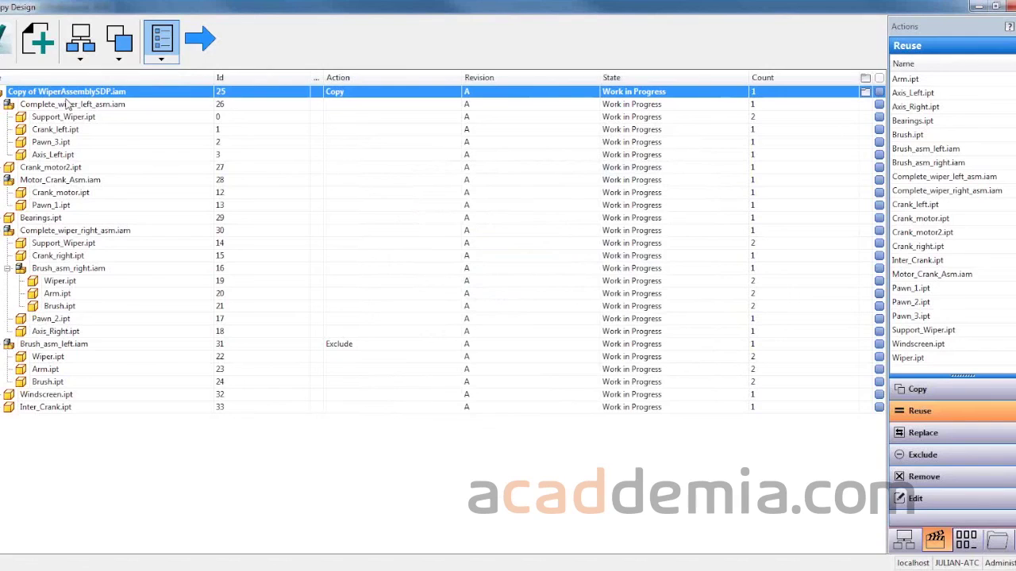
pyautogui.click(199, 38)
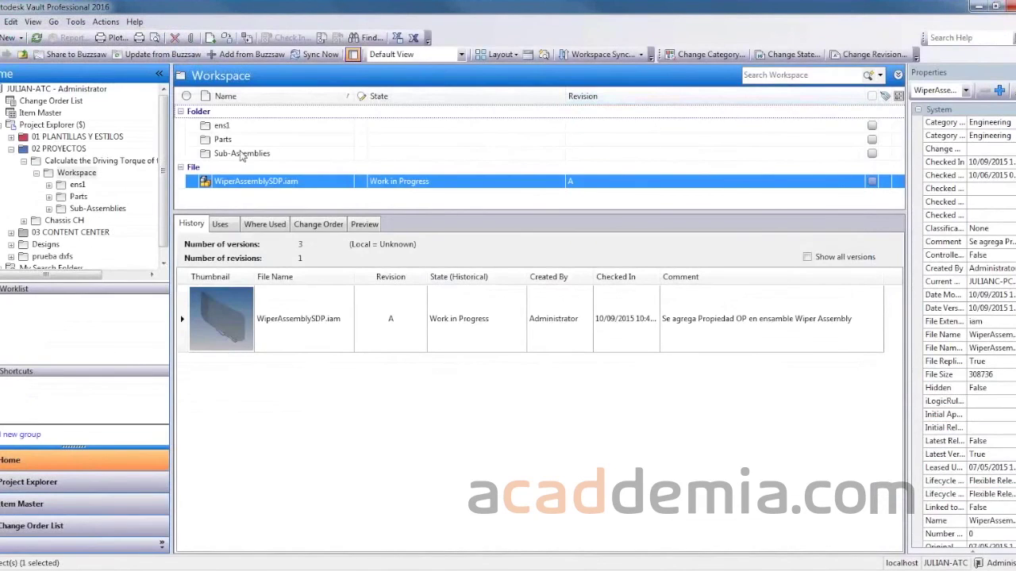
# Step: Open the ens1 folder and expand the list of files used by Copy of WiperAssemblySDP.iam
pyautogui.doubleClick(229, 127)
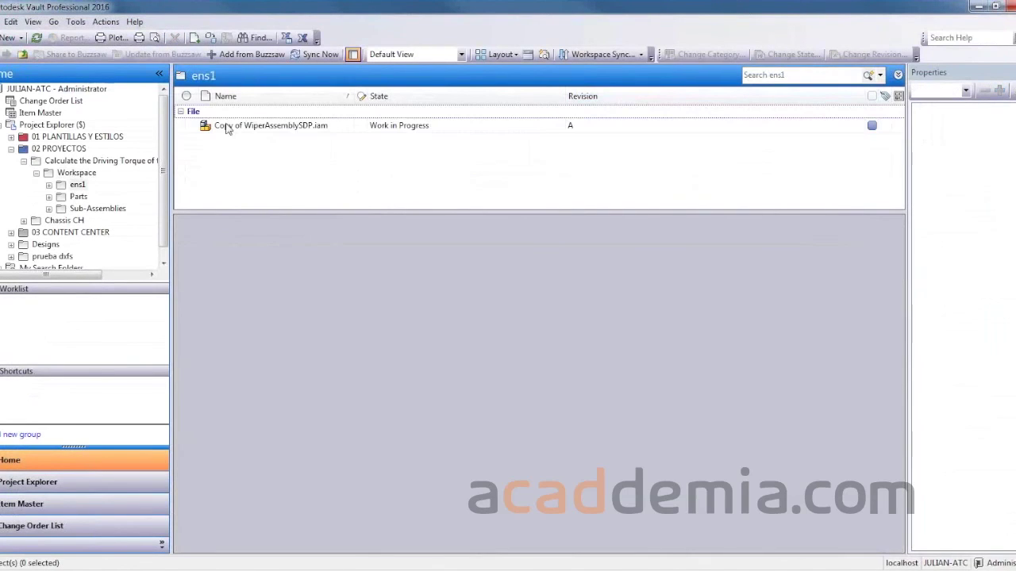
pyautogui.click(274, 127)
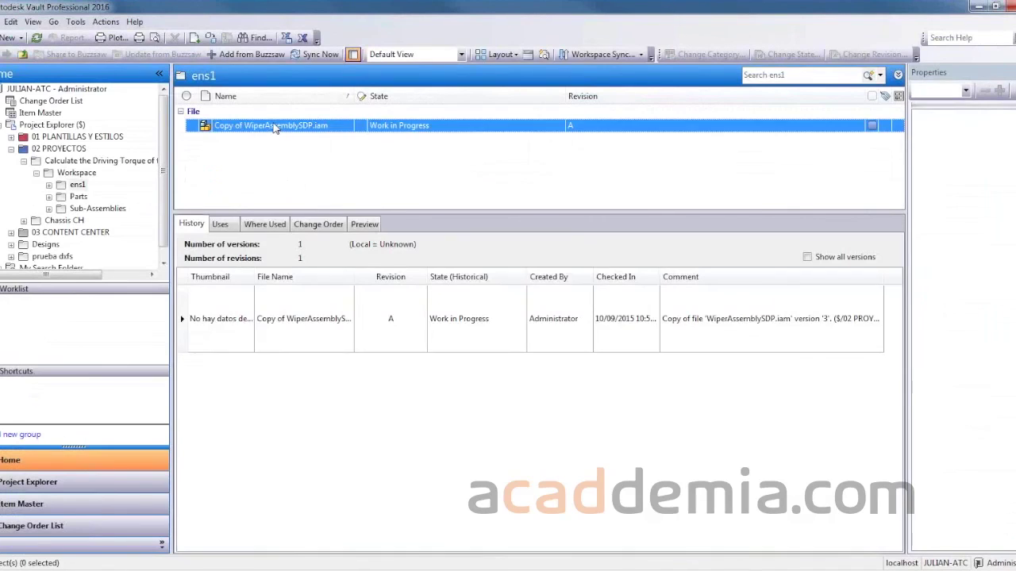
pyautogui.click(230, 230)
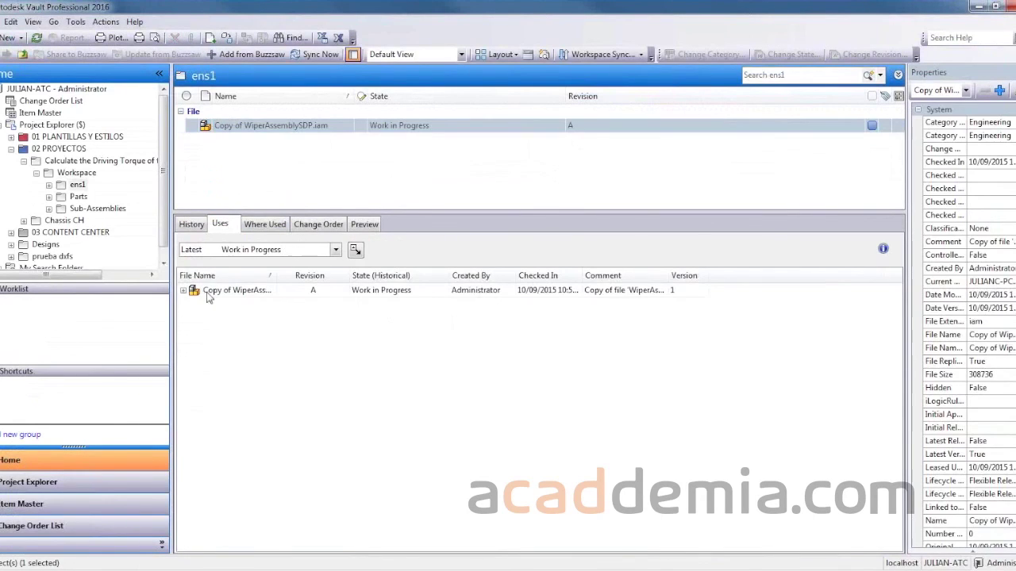
pyautogui.click(184, 290)
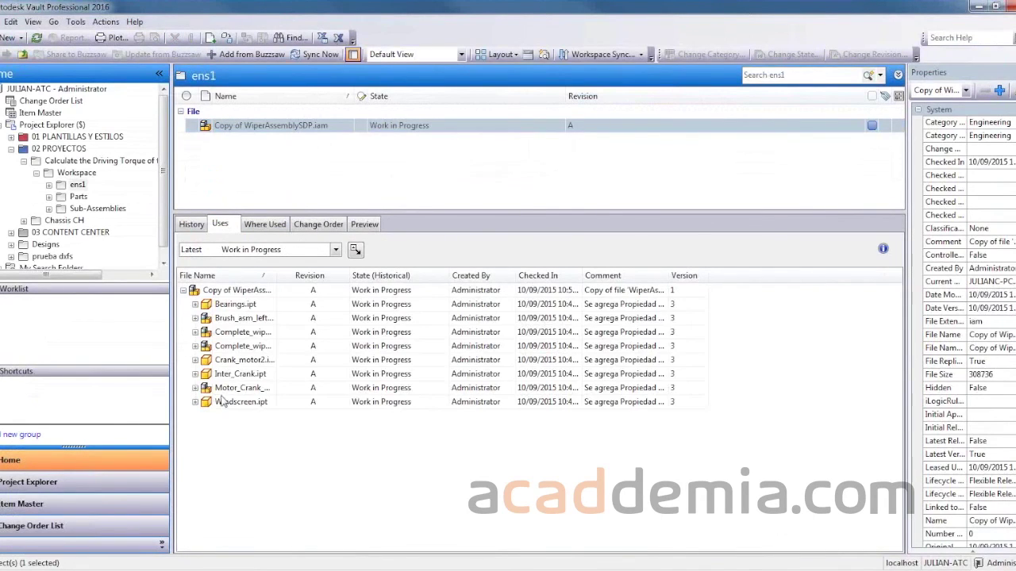
# Step: Review the commands available for Bearings.ipt in the copied assembly's list of used files, including Copy Design
pyautogui.click(237, 309)
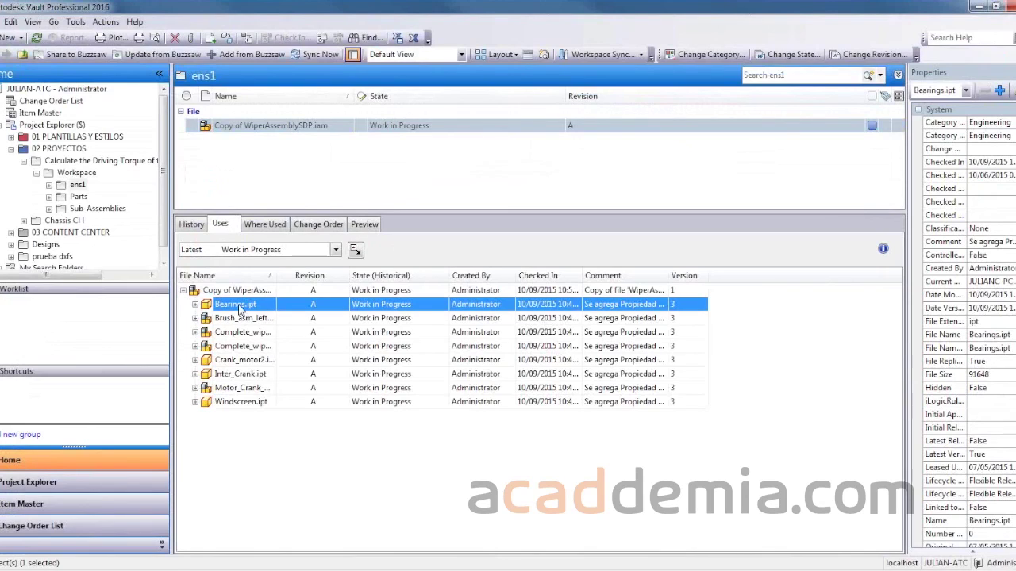
pyautogui.rightClick(241, 310)
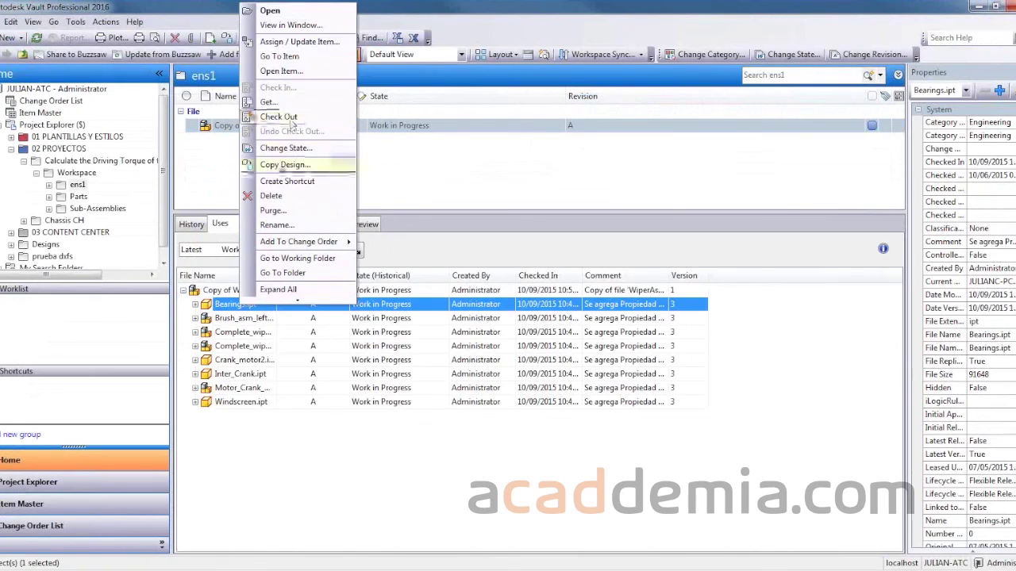
pyautogui.click(281, 165)
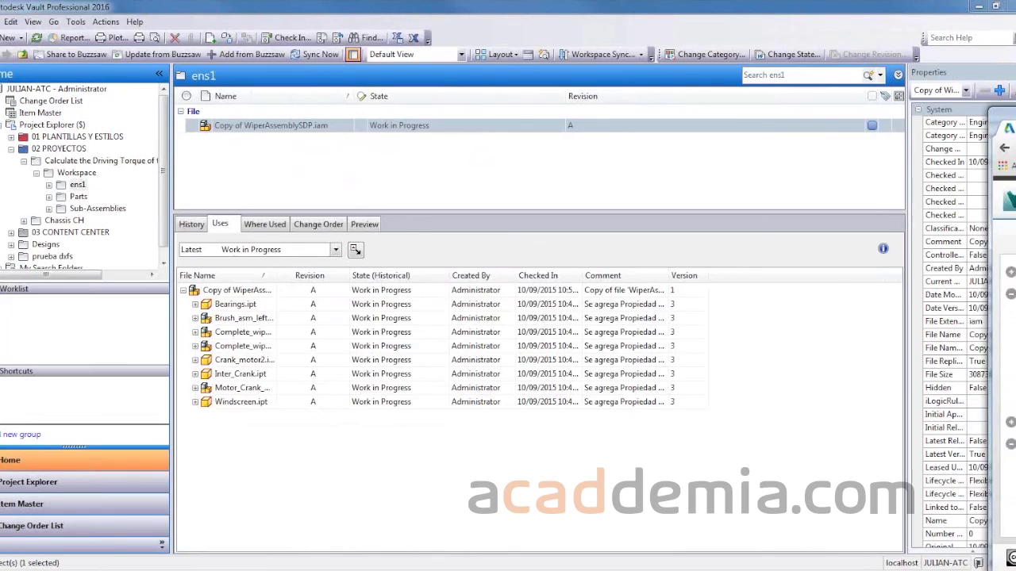
# Step: Switch to the browser's Vault 2016 help page and survey the table of Autodesk applications that support the Vault add-in
pyautogui.moveTo(1013, 173); pyautogui.dragTo(559, 1)
pyautogui.scroll(-2, 746, 280)
pyautogui.scroll(-2, 746, 281)
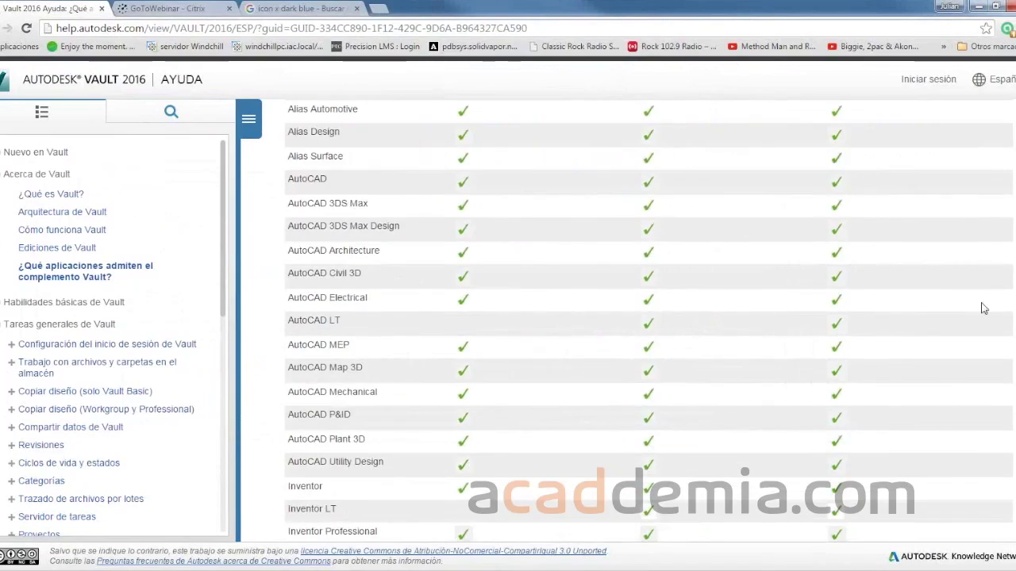
pyautogui.scroll(1, 992, 278)
pyautogui.scroll(1, 649, 320)
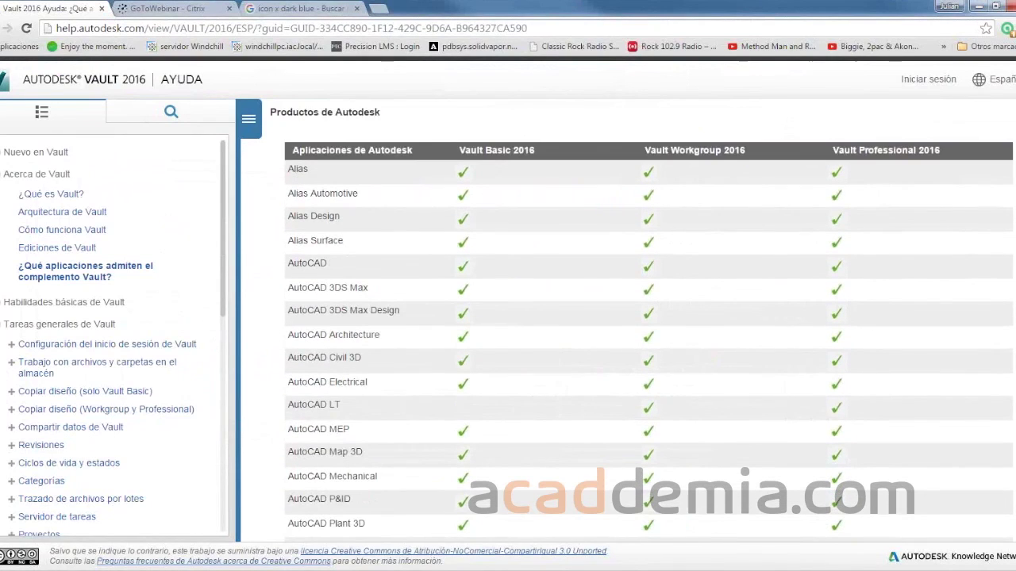
pyautogui.scroll(-1, 649, 321)
pyautogui.scroll(-3, 649, 320)
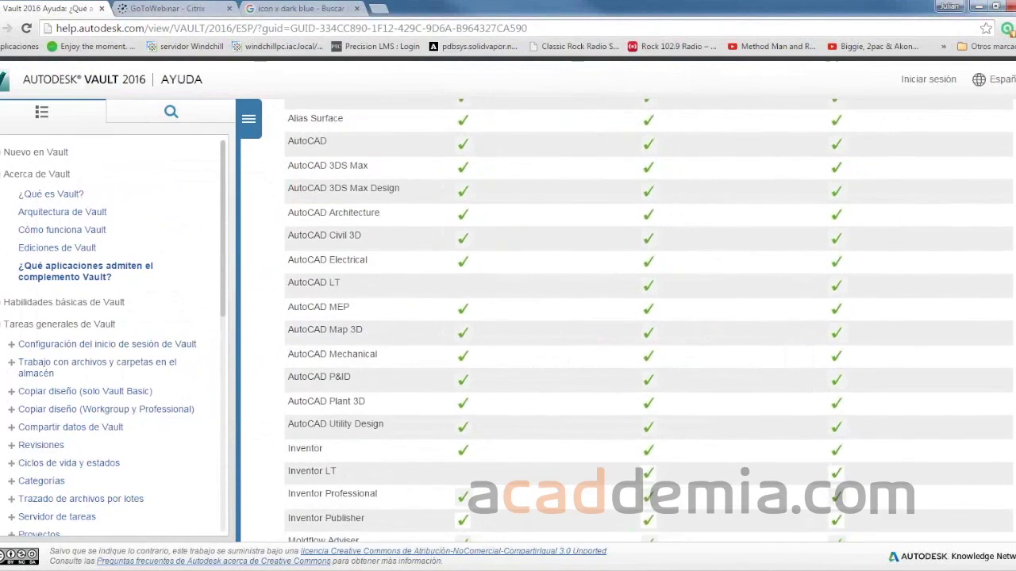
pyautogui.scroll(-3, 649, 321)
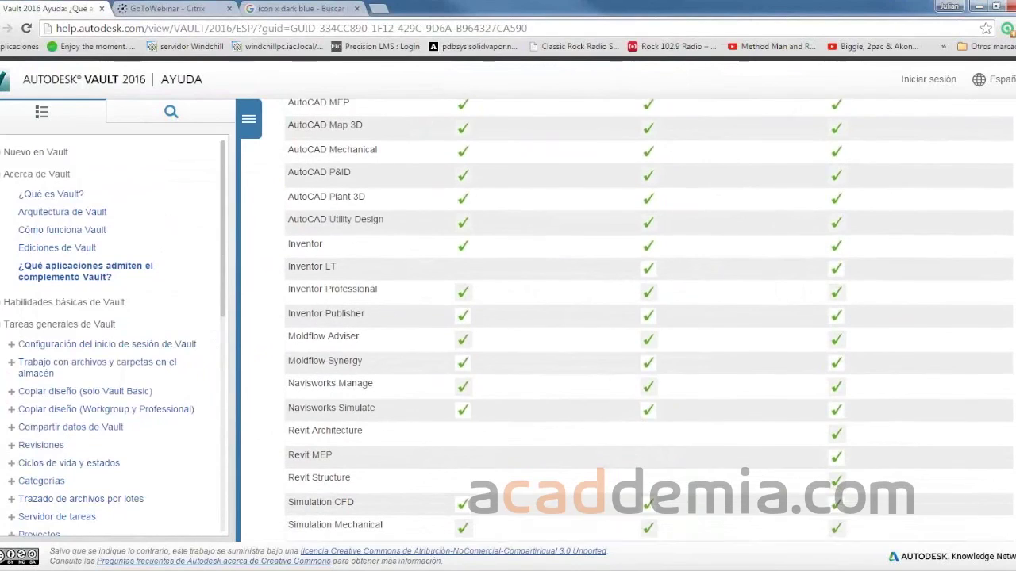
pyautogui.scroll(-3, 649, 320)
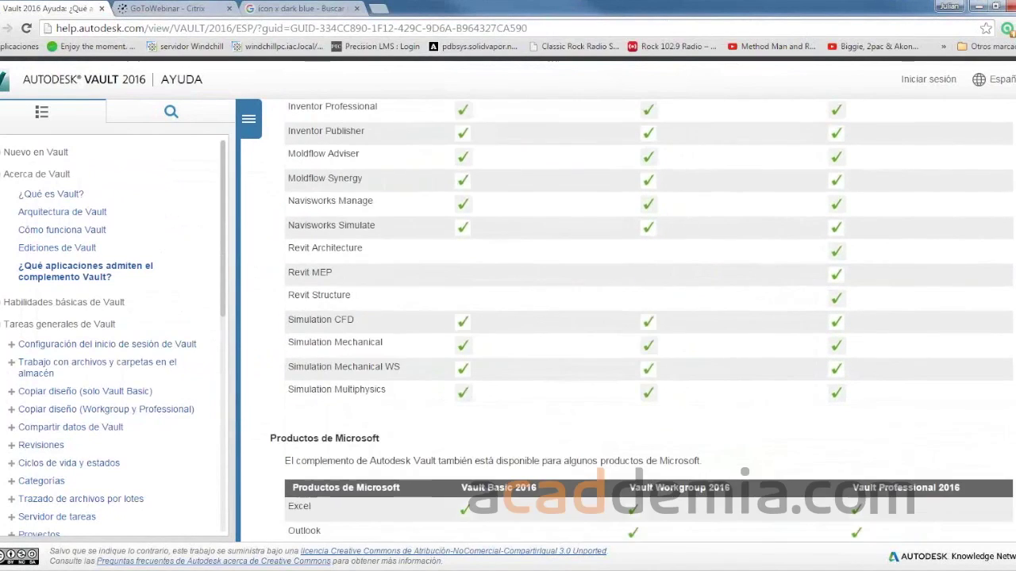
pyautogui.scroll(12, 649, 320)
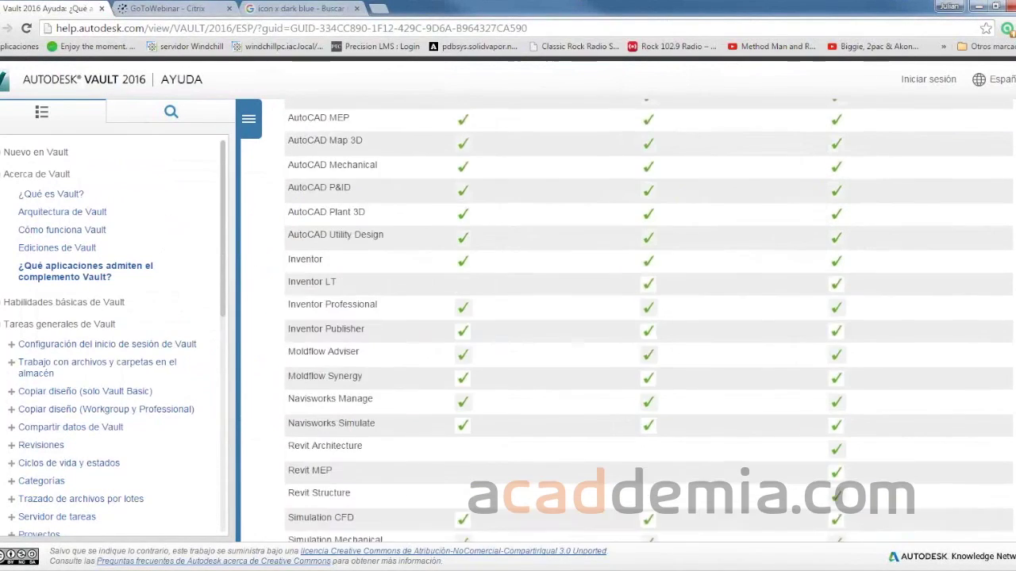
pyautogui.scroll(-1, 650, 320)
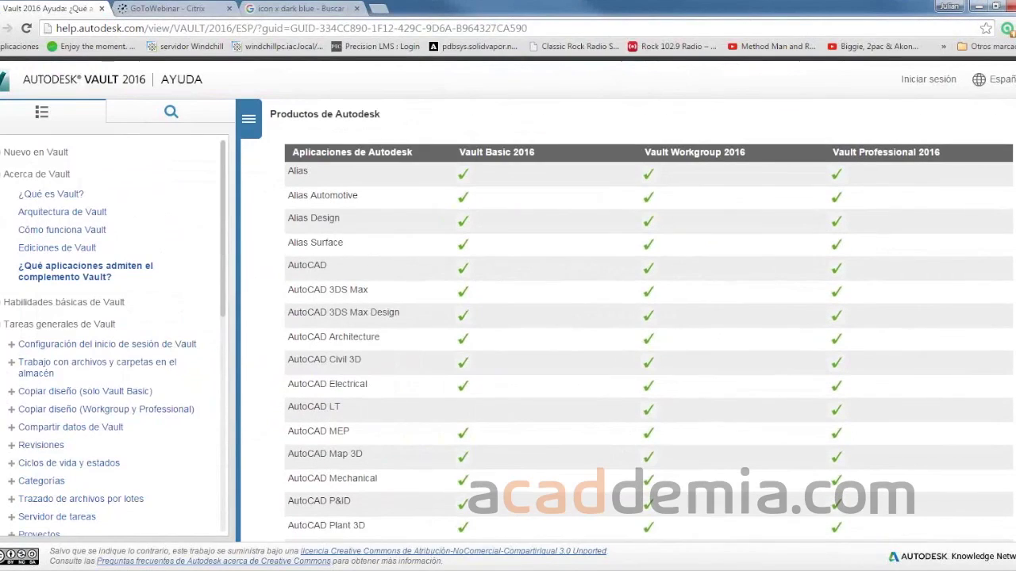
pyautogui.scroll(1, 649, 321)
pyautogui.scroll(-1, 649, 321)
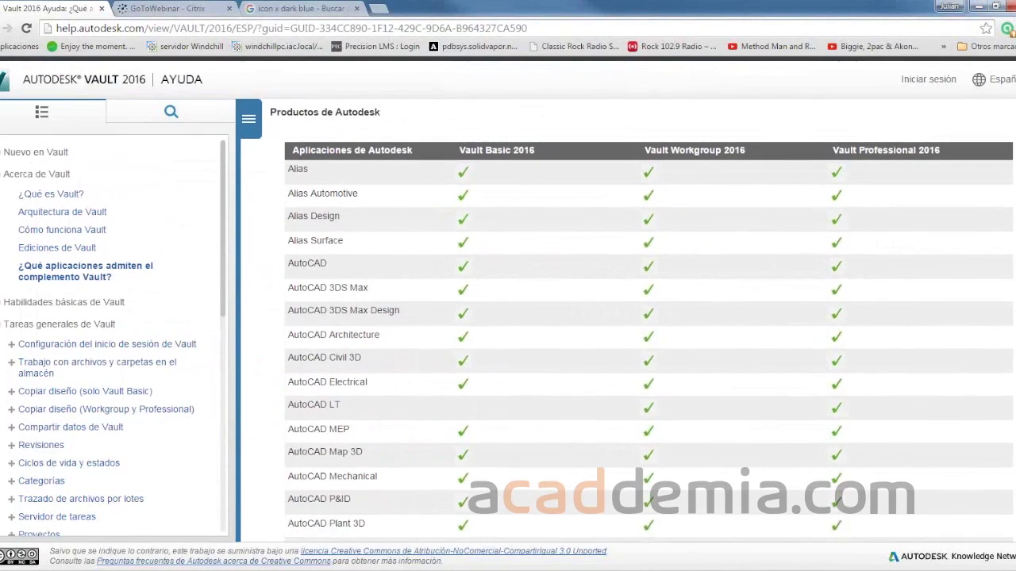
# Step: Highlight the AutoCAD LT entry in the Autodesk products table to compare its support across the Vault editions
pyautogui.scroll(-1, 649, 321)
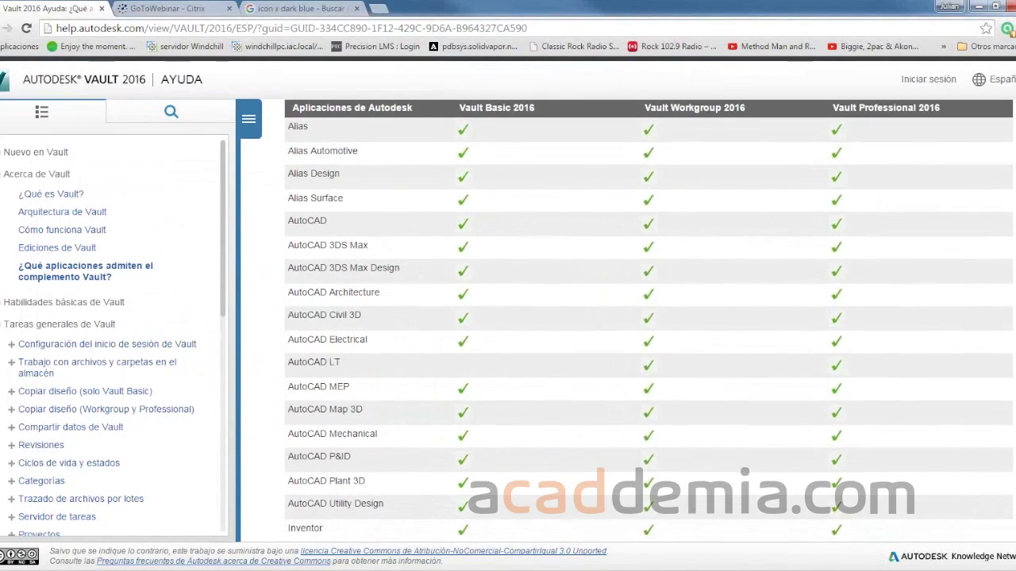
pyautogui.scroll(-1, 649, 320)
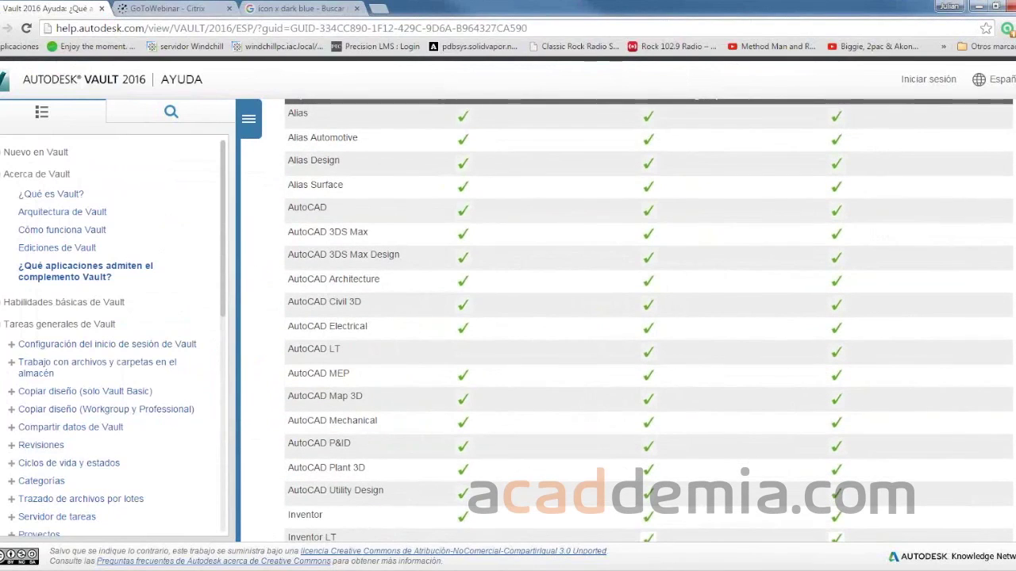
pyautogui.scroll(-1, 649, 320)
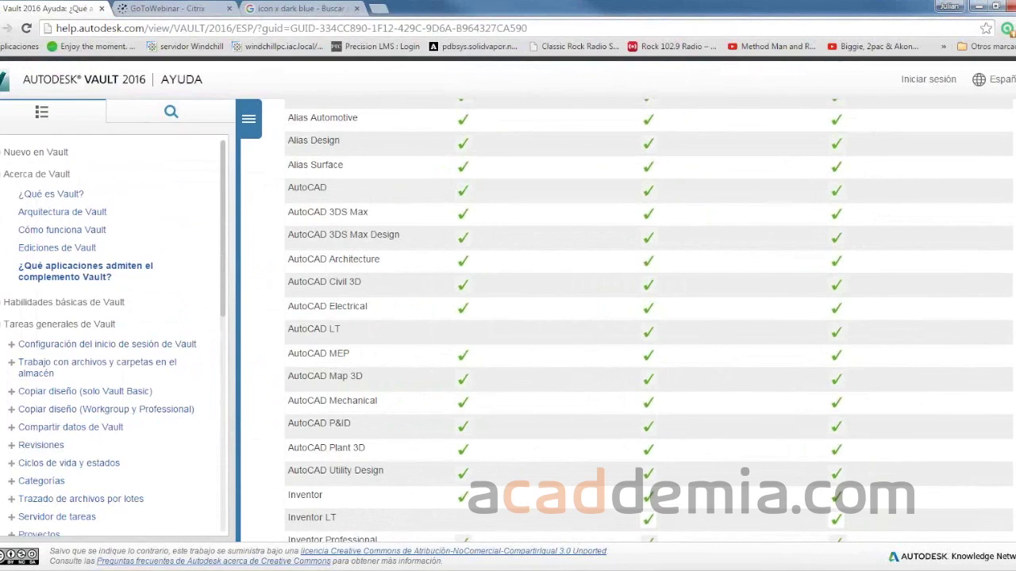
pyautogui.scroll(-1, 973, 307)
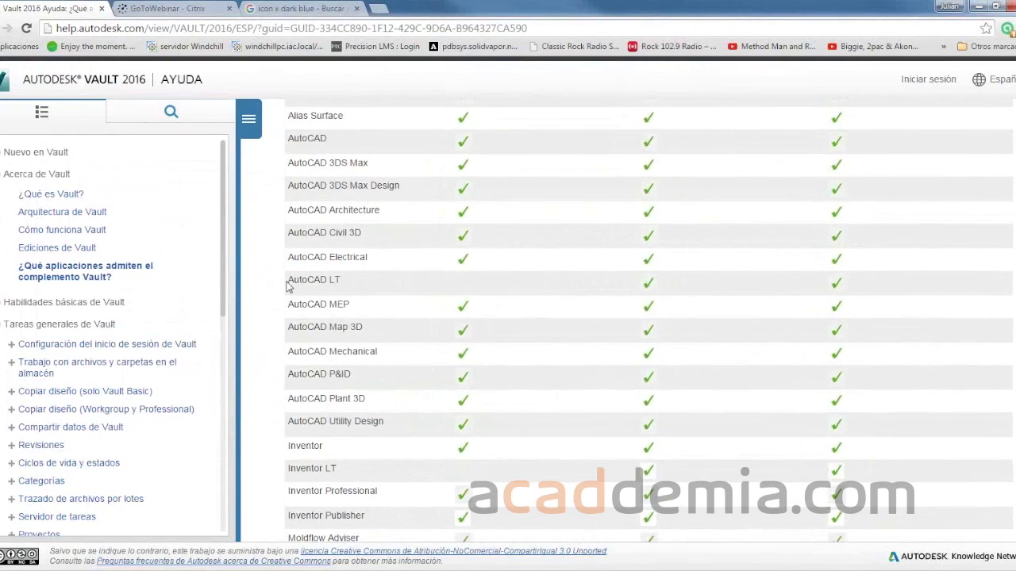
pyautogui.moveTo(291, 280); pyautogui.dragTo(529, 295)
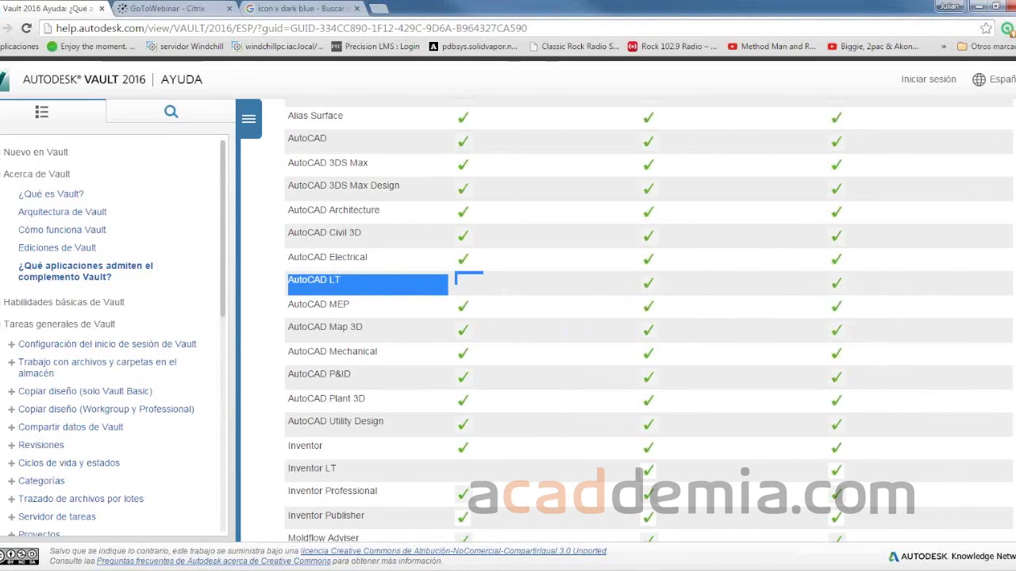
# Step: Examine the Vault edition support for the Inventor, Revit and Simulation products and for the Microsoft and third-party products
pyautogui.scroll(-3, 487, 296)
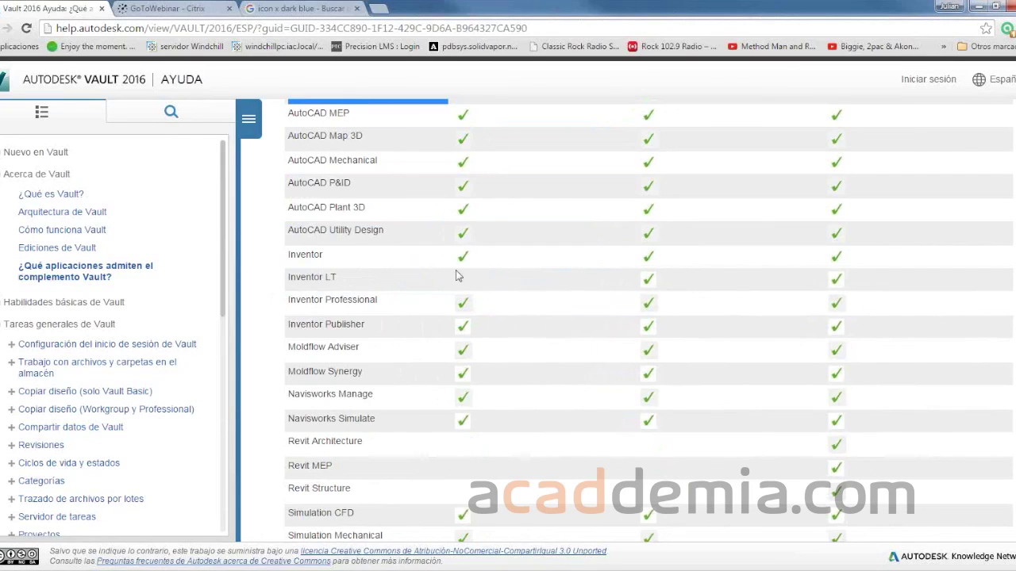
pyautogui.scroll(-2, 506, 398)
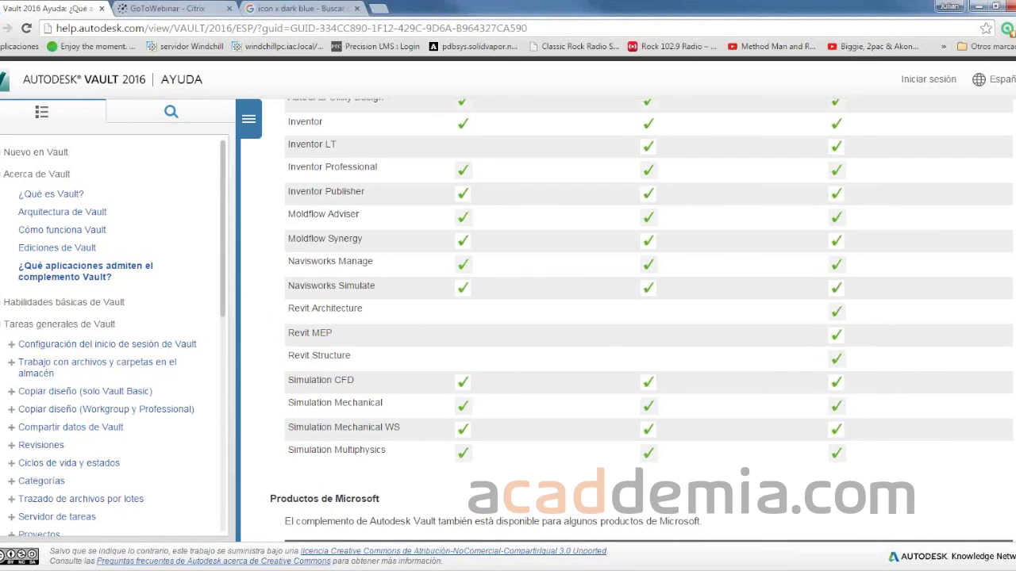
pyautogui.scroll(-2, 1013, 261)
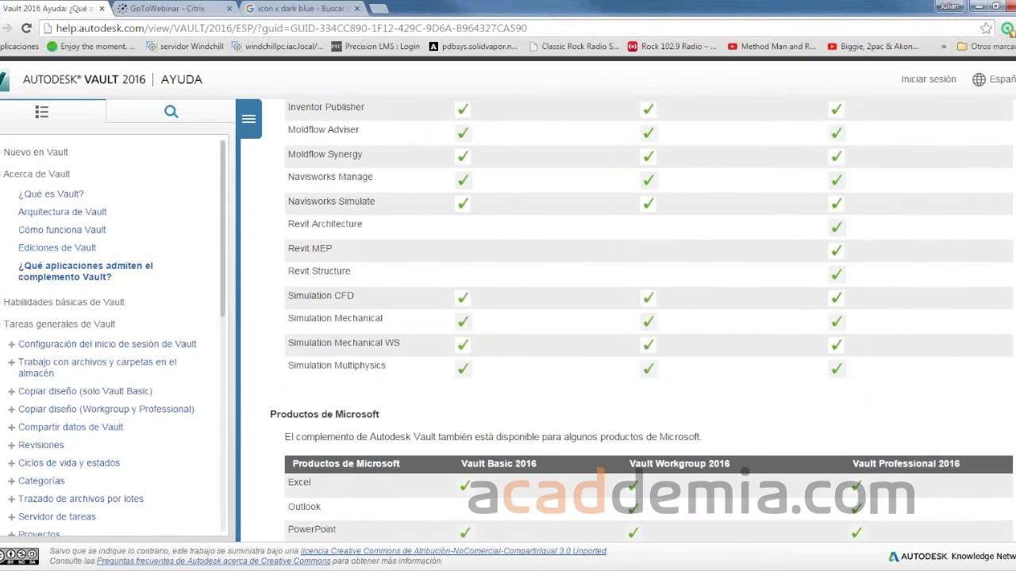
pyautogui.scroll(6, 1013, 262)
pyautogui.scroll(-9, 1013, 262)
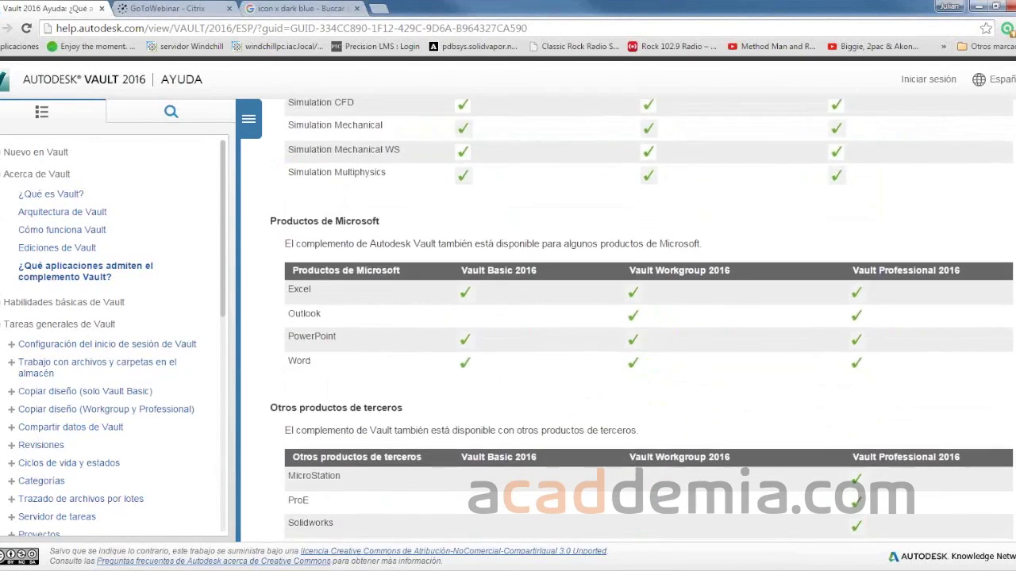
# Step: Return to the introduction of the Vault add-in compatibility page and review the start of the Autodesk products table
pyautogui.scroll(5, 1013, 262)
pyautogui.scroll(7, 643, 326)
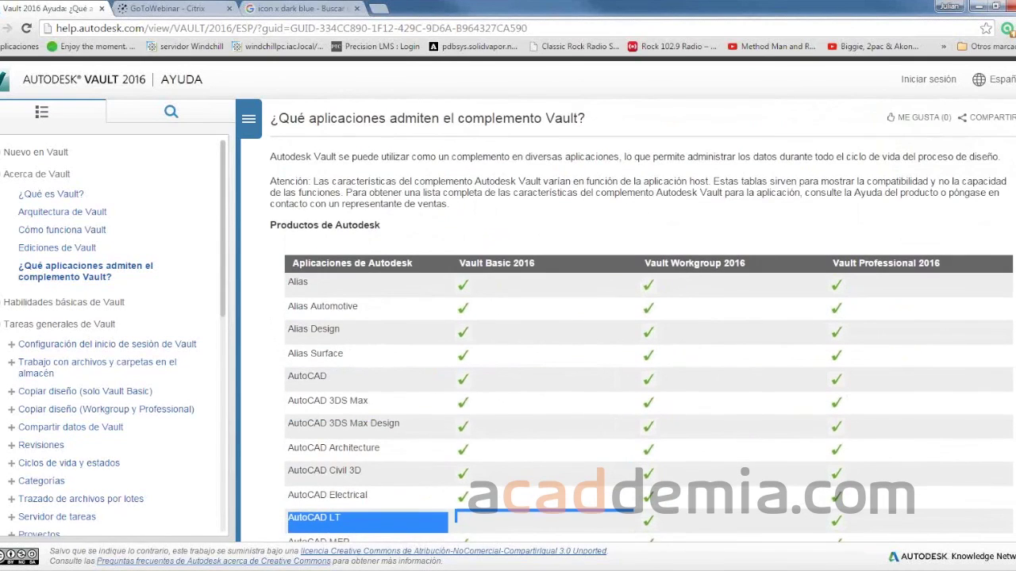
pyautogui.scroll(-3, 643, 325)
pyautogui.scroll(-1, 643, 325)
pyautogui.scroll(3, 643, 325)
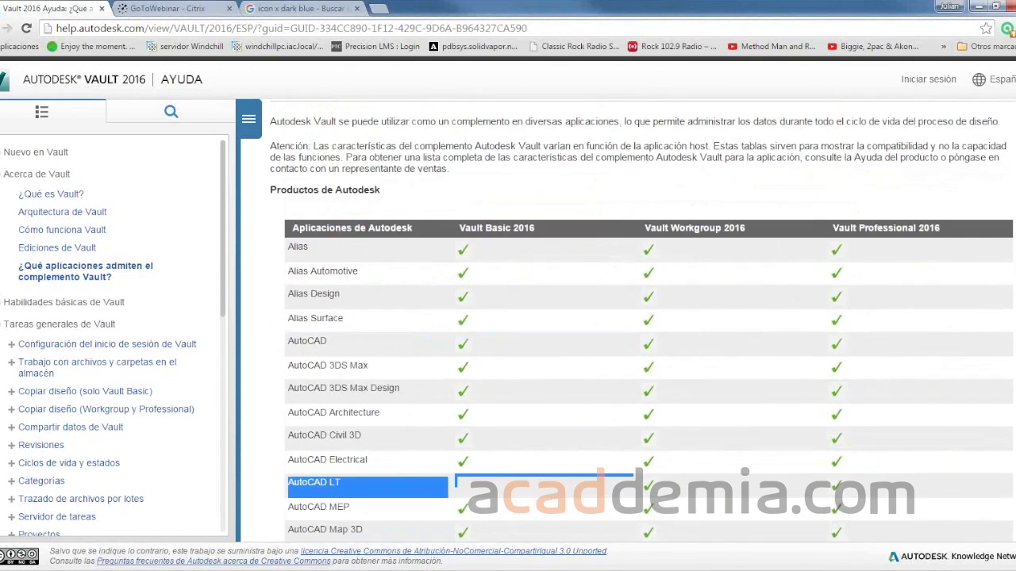
pyautogui.scroll(-3, 643, 325)
pyautogui.scroll(2, 643, 325)
pyautogui.scroll(2, 996, 512)
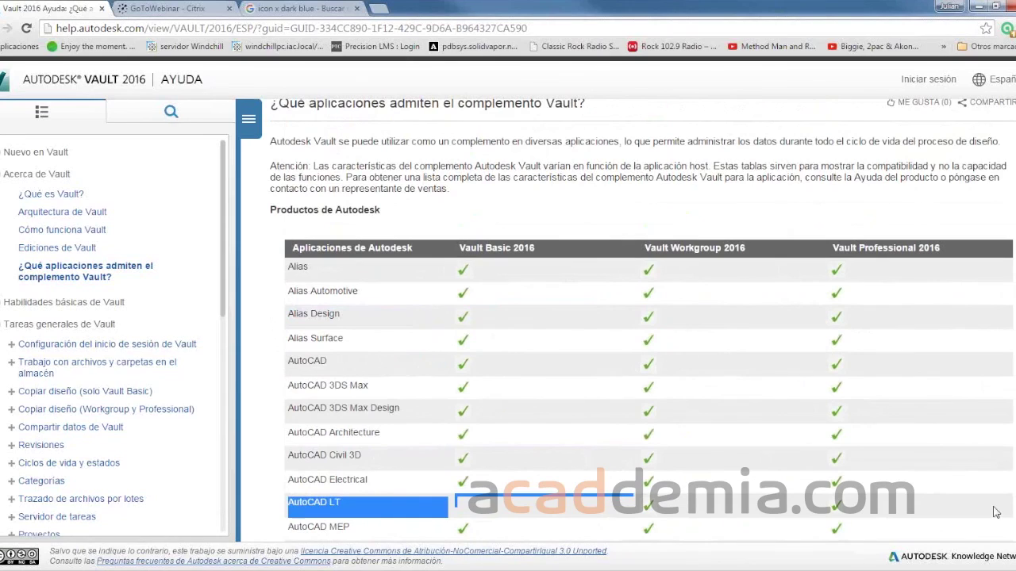